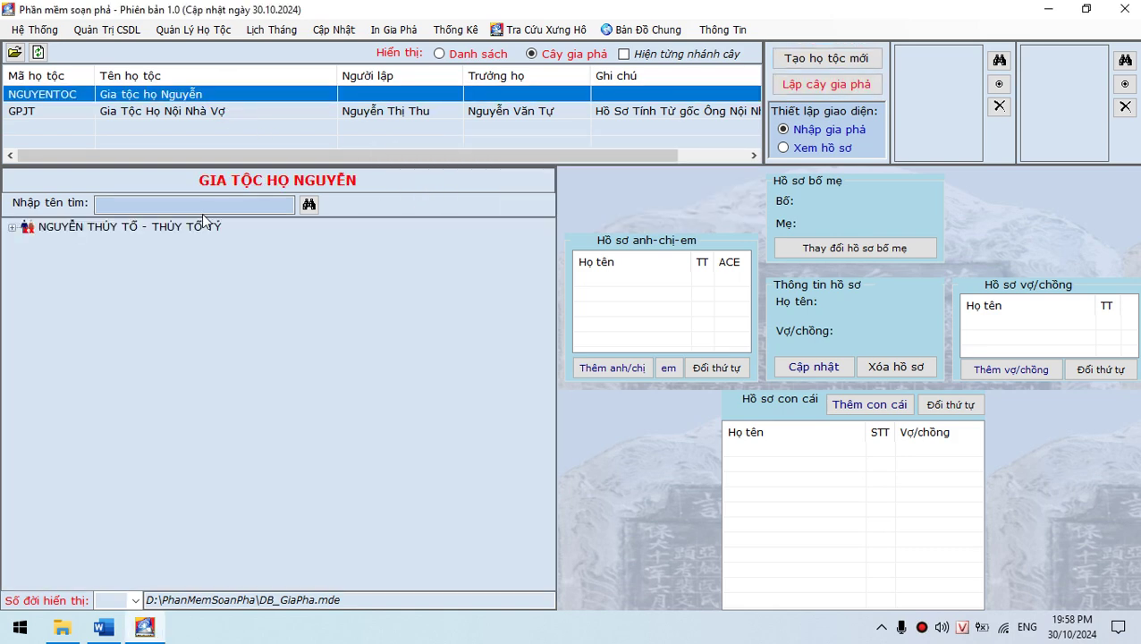
Expand the Nguyễn clan tree, switch to the profile view, and display the first child of the second son's marriage to his second wife
{"action": "left_click", "coordinate": [205, 226]}
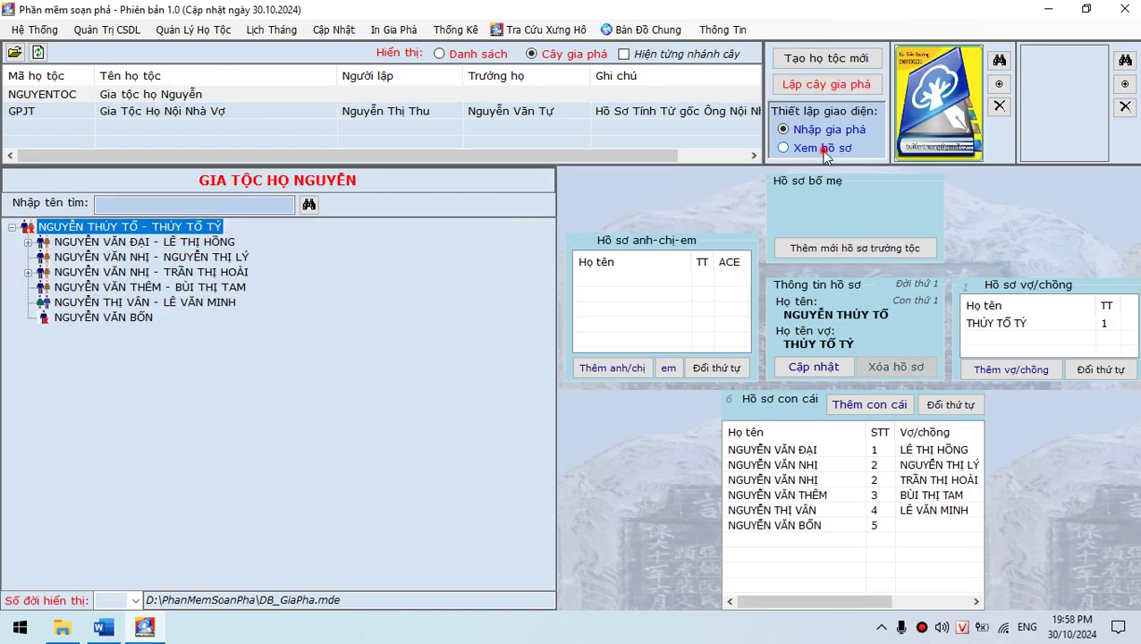
{"action": "left_click", "coordinate": [821, 148]}
{"action": "left_click", "coordinate": [154, 285]}
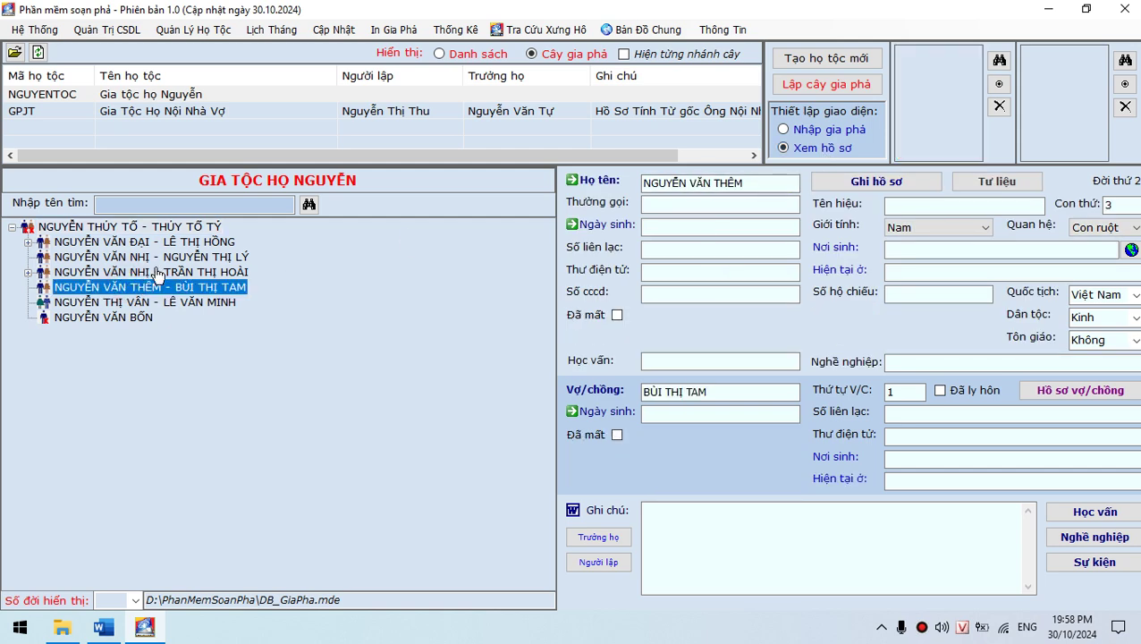
{"action": "left_click", "coordinate": [156, 272]}
{"action": "left_click", "coordinate": [150, 287]}
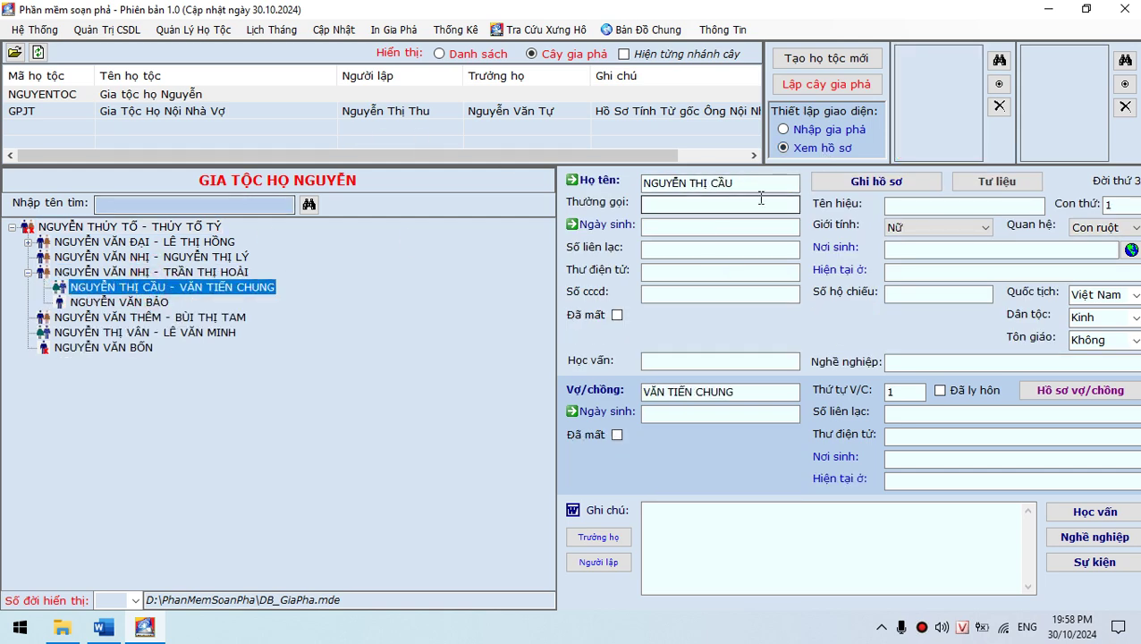
Open the tool for deleting clan member records, search the Nguyễn clan by a daughter's given name, and select her record
{"action": "left_click", "coordinate": [334, 30]}
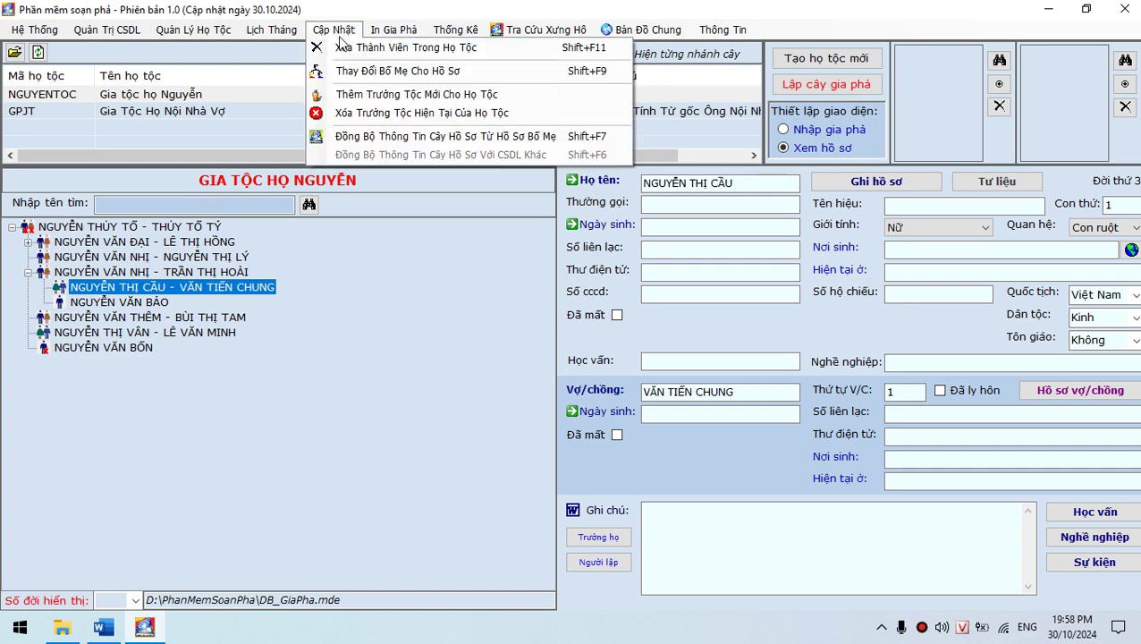
{"action": "left_click", "coordinate": [347, 54]}
{"action": "left_click_drag", "start_coordinate": [436, 99], "coordinate": [531, 116]}
{"action": "left_click", "coordinate": [423, 168]}
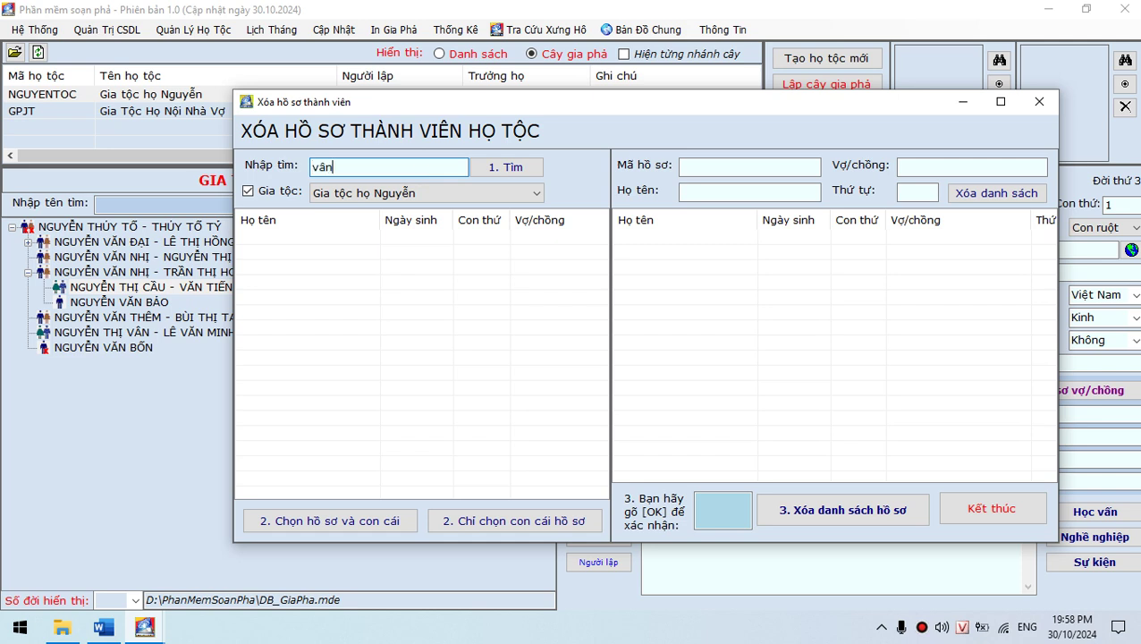
{"action": "type", "text": "vân"}
{"action": "key", "text": "Return"}
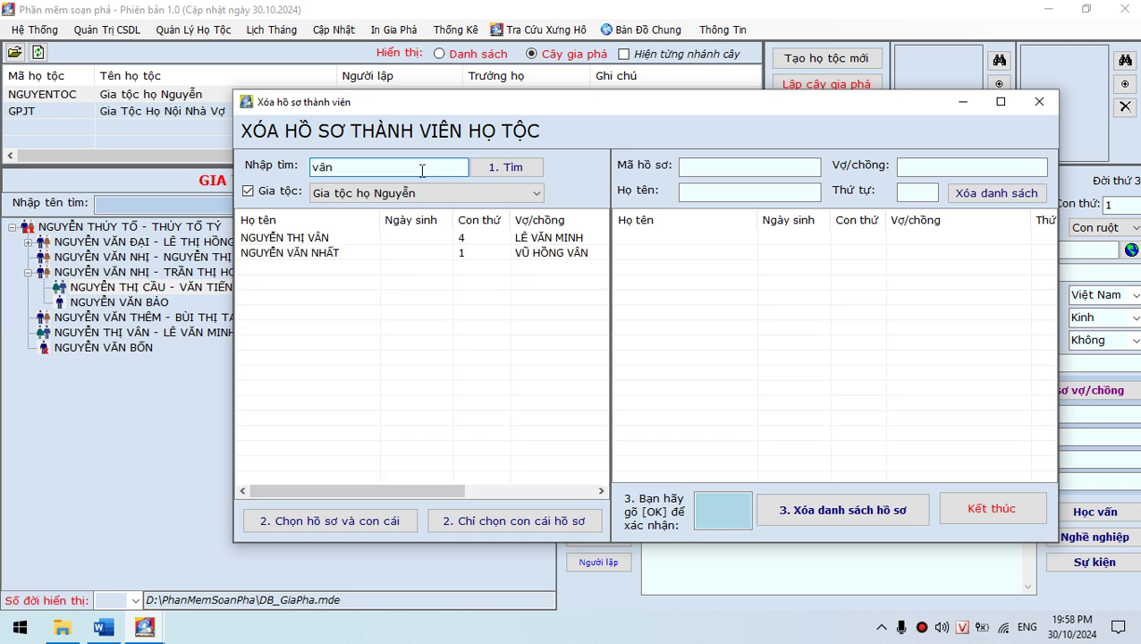
{"action": "left_click", "coordinate": [331, 238]}
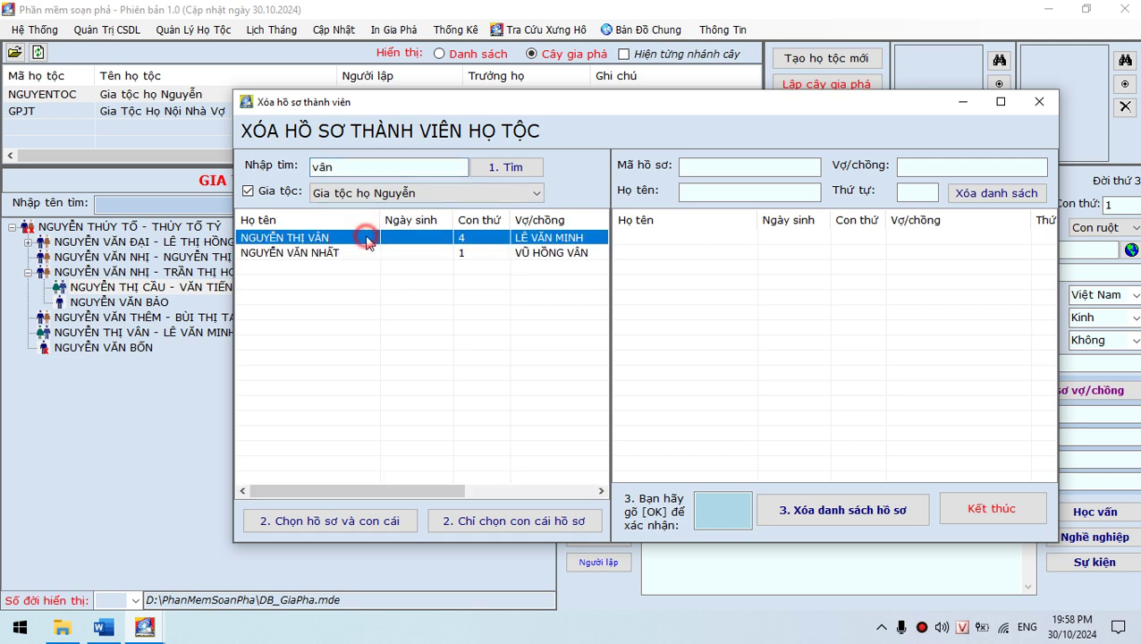
{"action": "left_click", "coordinate": [364, 253]}
{"action": "left_click", "coordinate": [363, 243]}
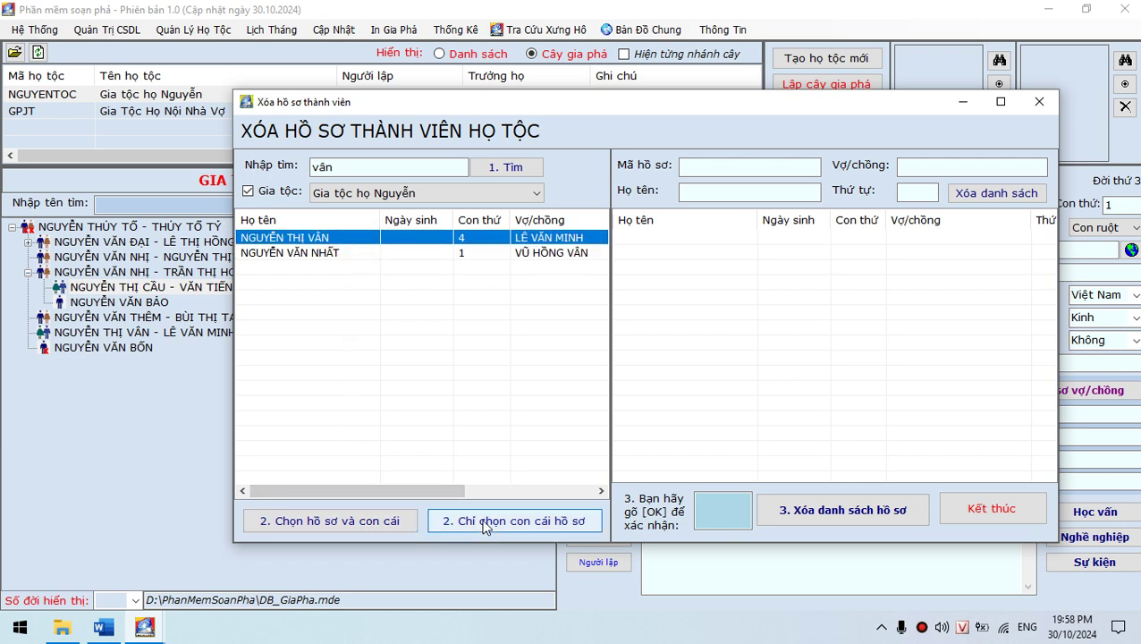
{"action": "left_click", "coordinate": [494, 253]}
{"action": "left_click", "coordinate": [491, 237]}
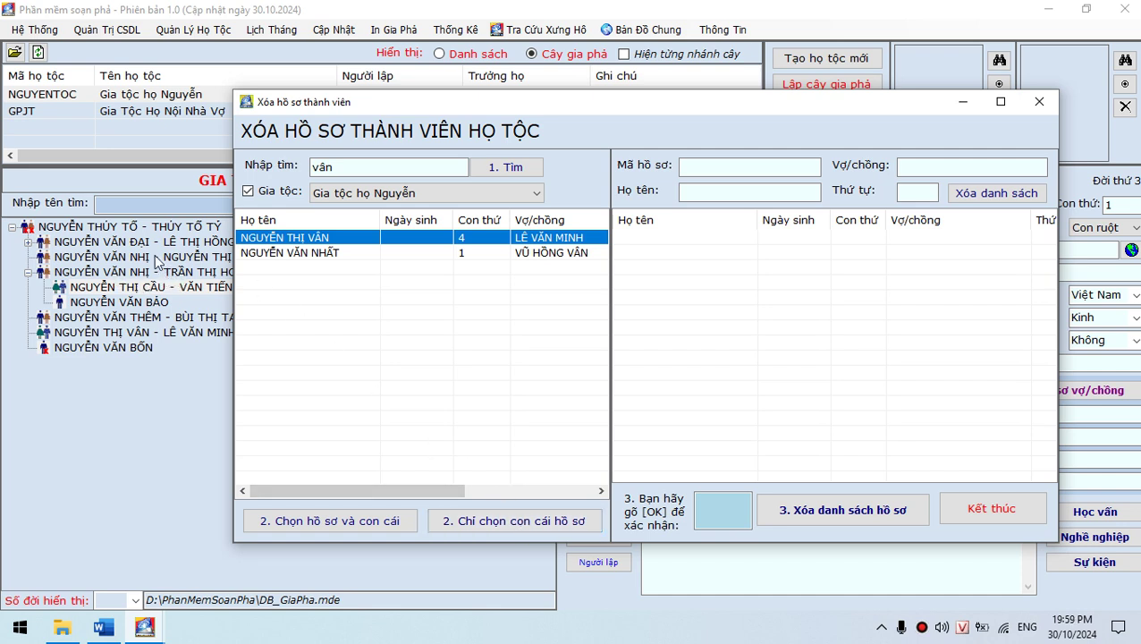
Search the deletion tool by the second son's given name and select his record with the second wife
{"action": "left_click", "coordinate": [387, 168]}
{"action": "type", "text": "nhi"}
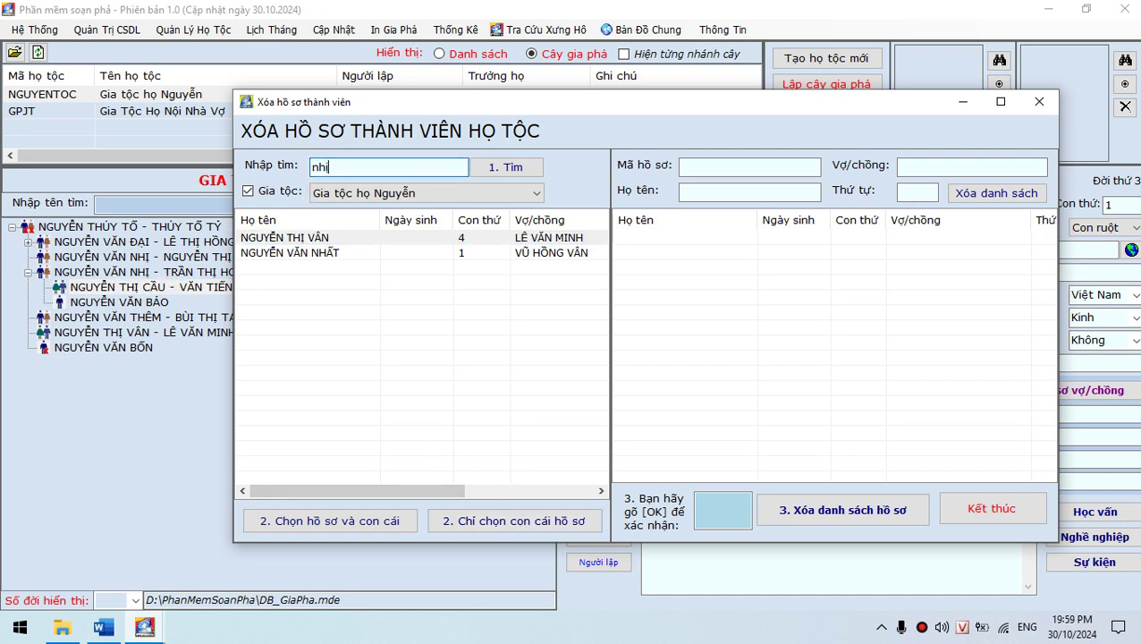
{"action": "type", "text": "j"}
{"action": "left_click", "coordinate": [348, 243]}
{"action": "left_click", "coordinate": [287, 254]}
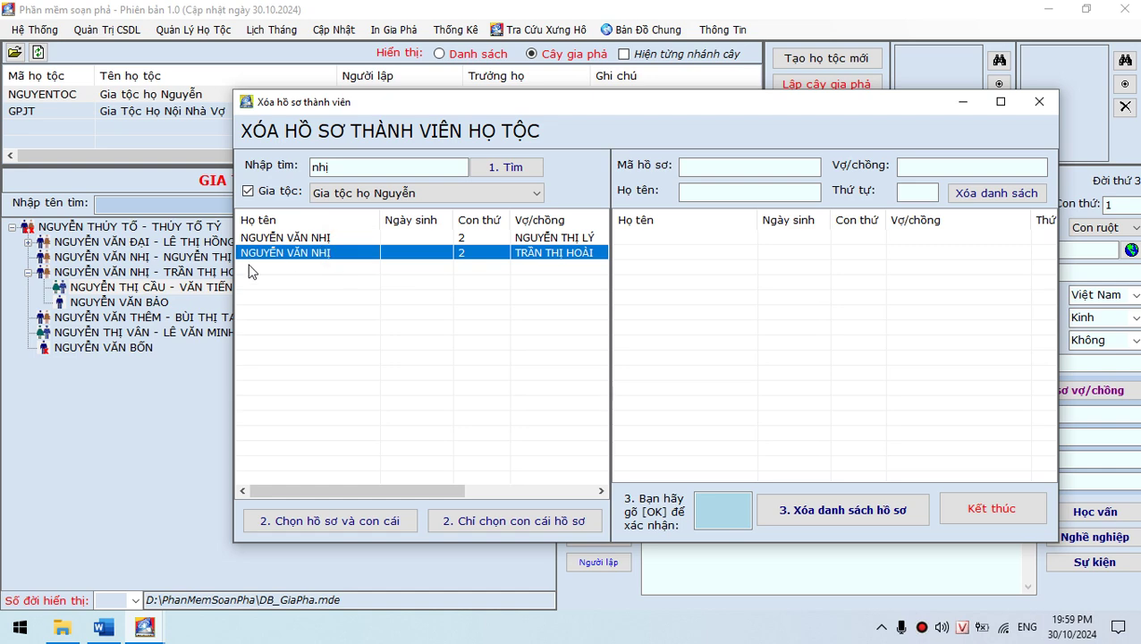
{"action": "left_click", "coordinate": [539, 240]}
{"action": "left_click_drag", "start_coordinate": [541, 98], "coordinate": [623, 89]}
{"action": "left_click", "coordinate": [628, 244]}
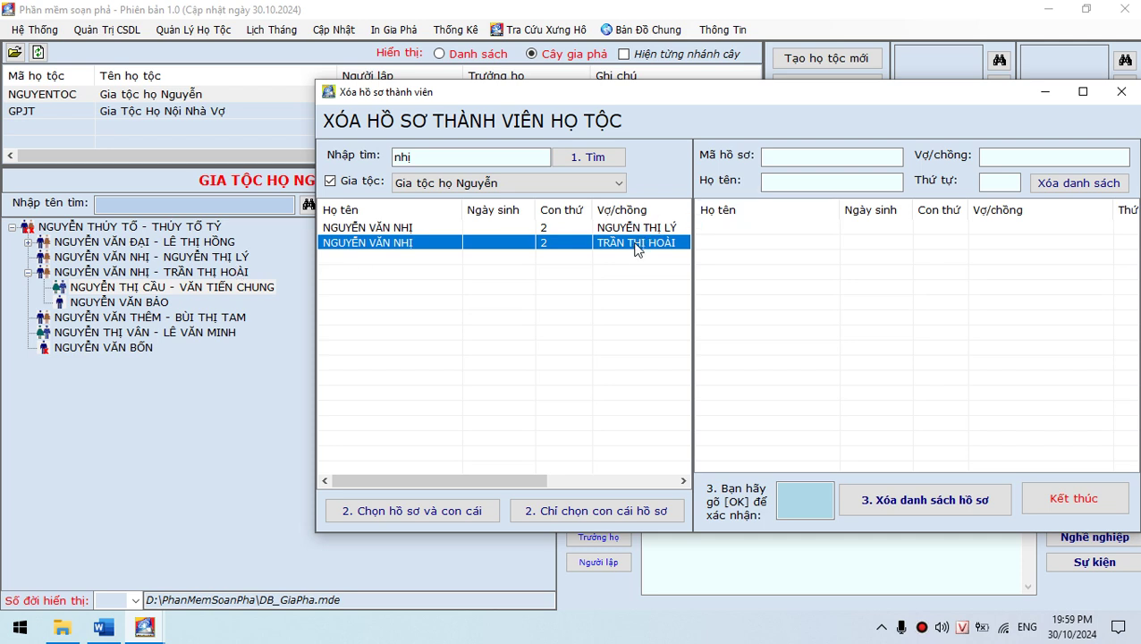
Add only the children of the second son's second marriage to the deletion list and check each child's record
{"action": "left_click", "coordinate": [596, 508]}
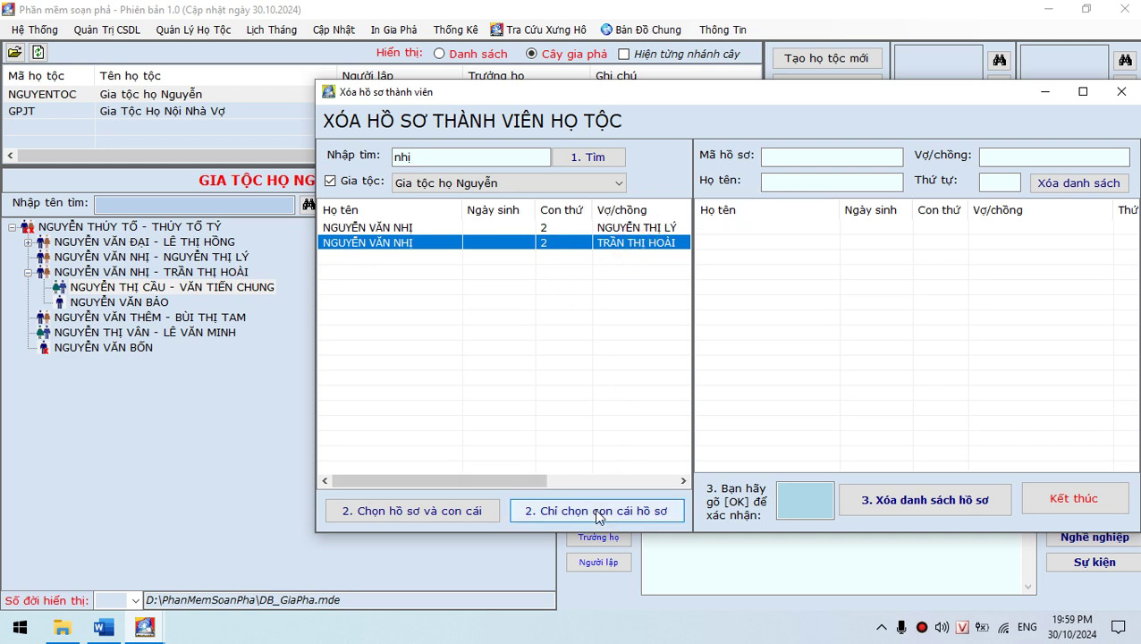
{"action": "left_click", "coordinate": [630, 374]}
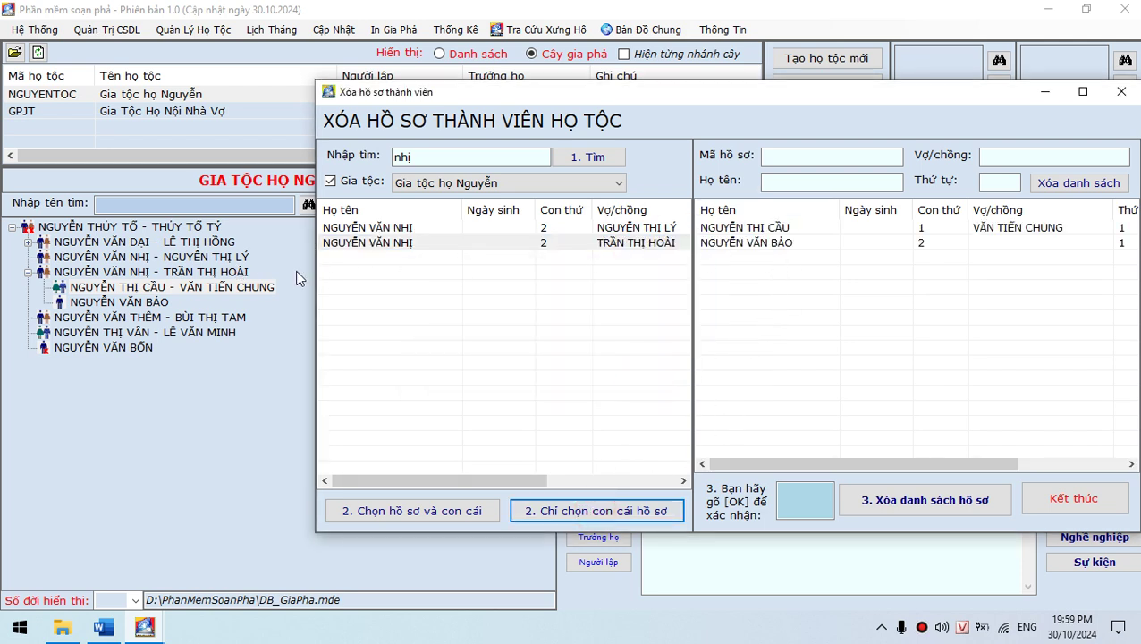
{"action": "left_click", "coordinate": [786, 227]}
{"action": "left_click", "coordinate": [787, 243]}
{"action": "left_click_drag", "start_coordinate": [808, 96], "coordinate": [671, 112]}
{"action": "left_click", "coordinate": [726, 268]}
{"action": "left_click", "coordinate": [713, 255]}
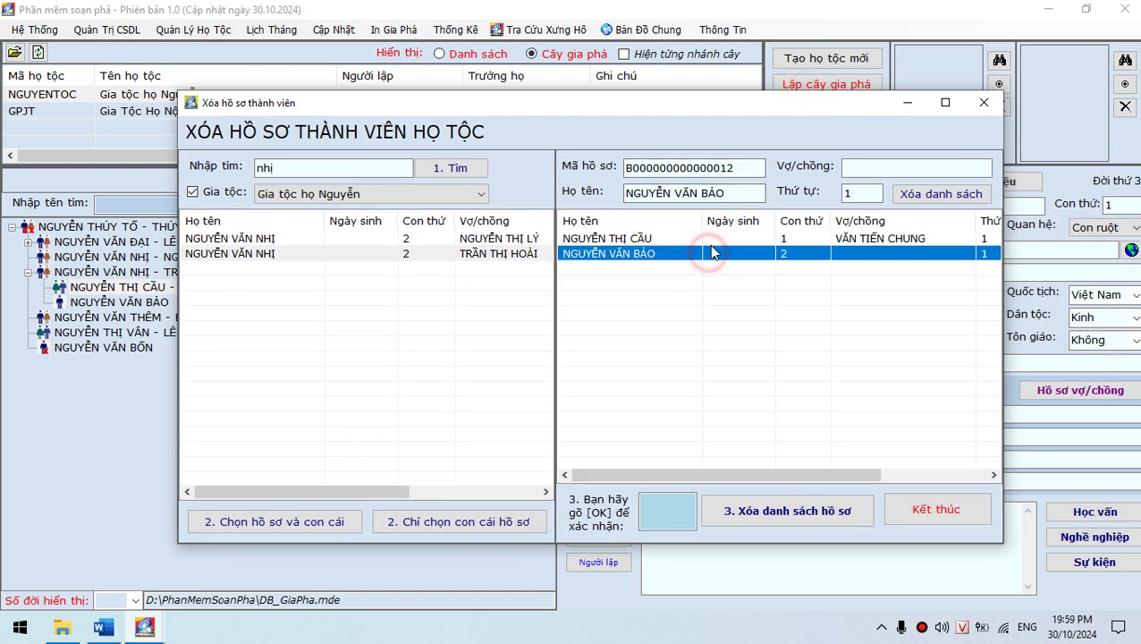
{"action": "left_click", "coordinate": [710, 238]}
Clear the deletion list, add the second son's second-marriage record together with its children, and check the listed records
{"action": "left_click", "coordinate": [948, 197]}
{"action": "left_click", "coordinate": [626, 373]}
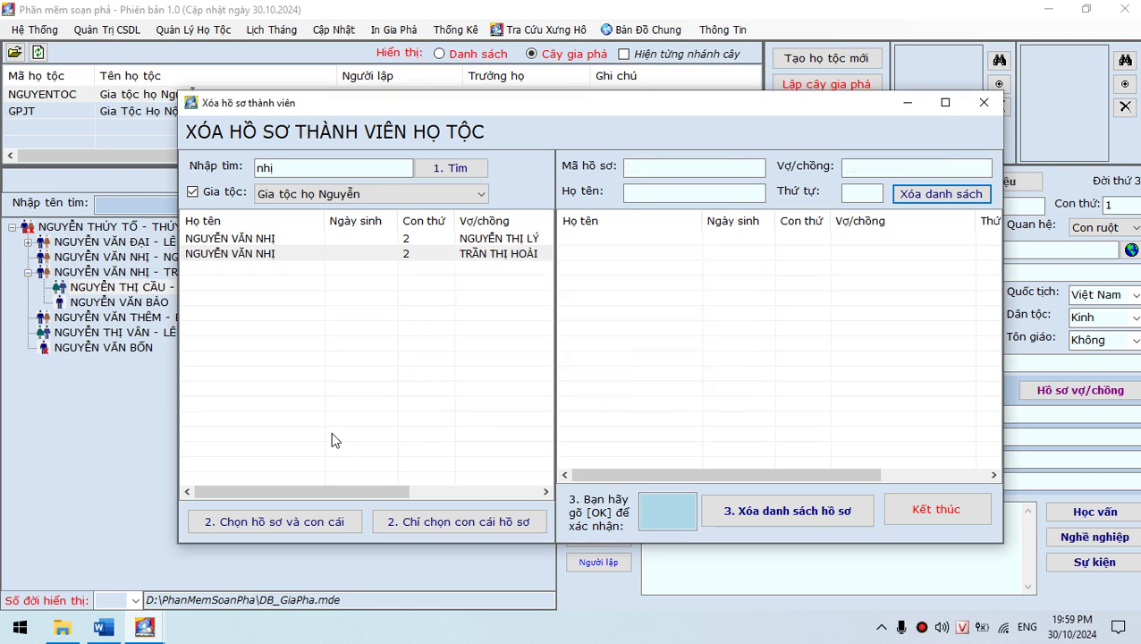
{"action": "left_click", "coordinate": [266, 253]}
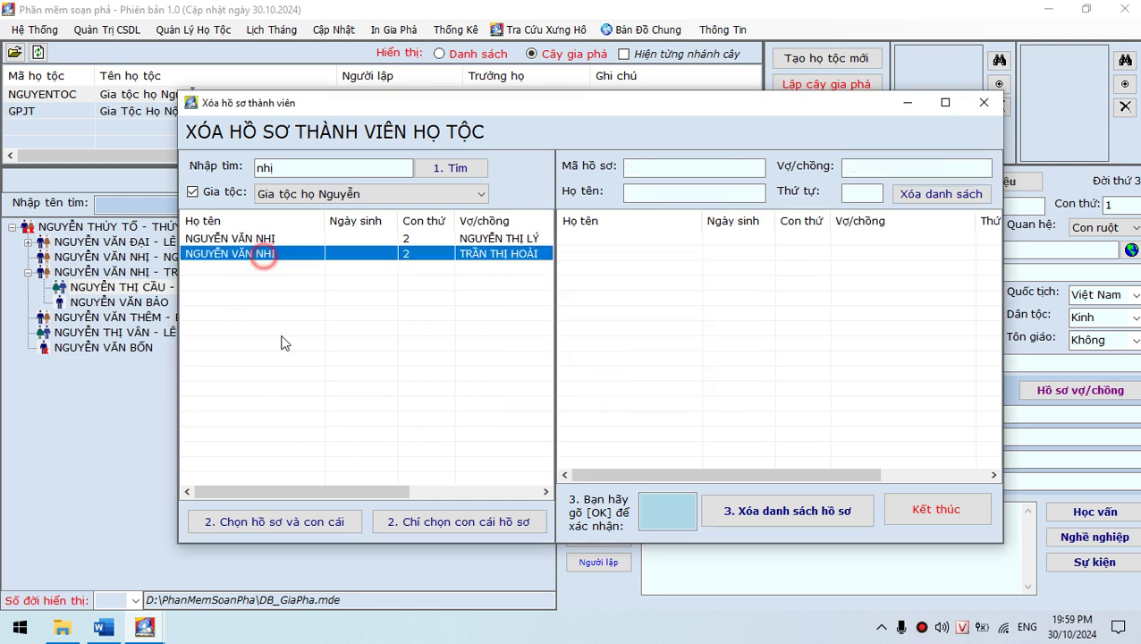
{"action": "left_click", "coordinate": [266, 521]}
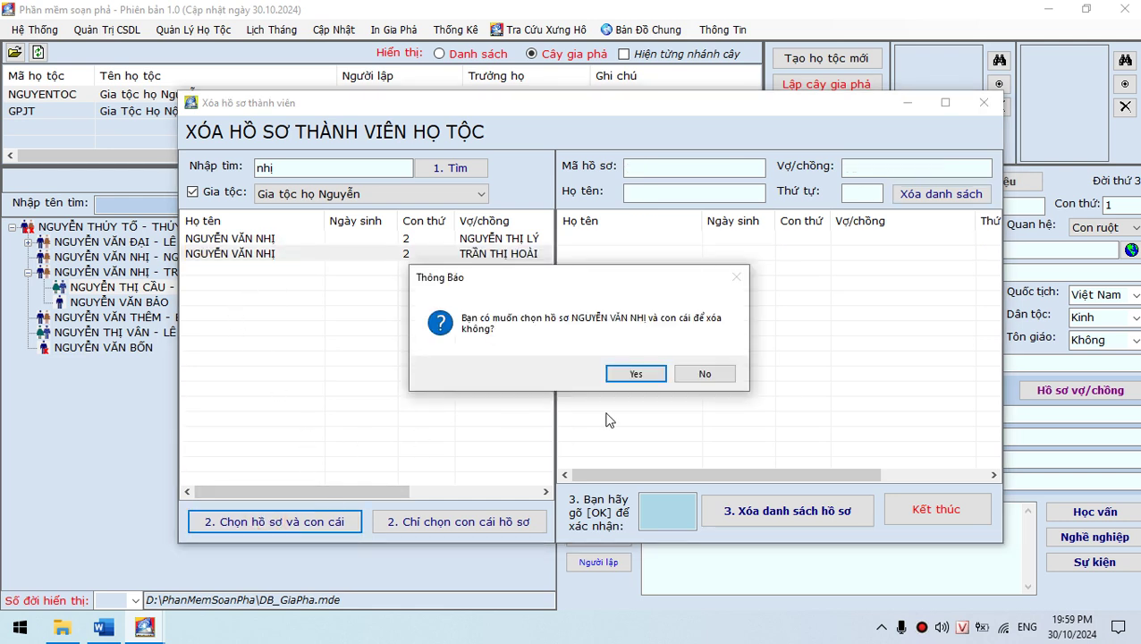
{"action": "left_click", "coordinate": [635, 377]}
{"action": "left_click", "coordinate": [631, 239]}
{"action": "left_click", "coordinate": [632, 254]}
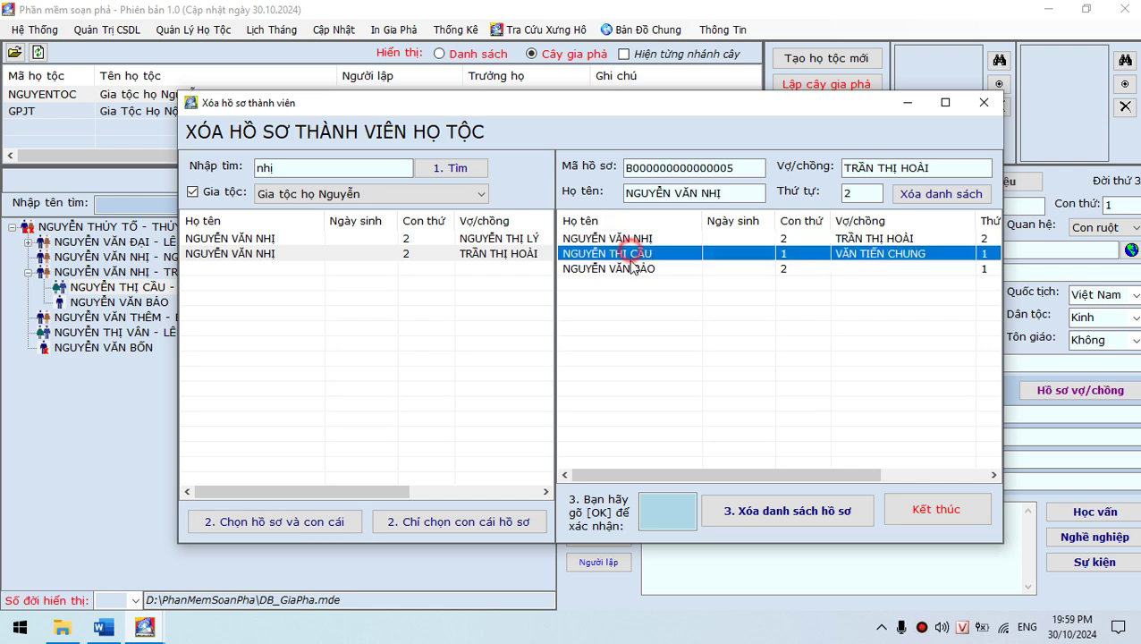
{"action": "left_click", "coordinate": [631, 269]}
Add the second son's first-marriage record and any children to the deletion list, and check the listed records
{"action": "left_click", "coordinate": [394, 240]}
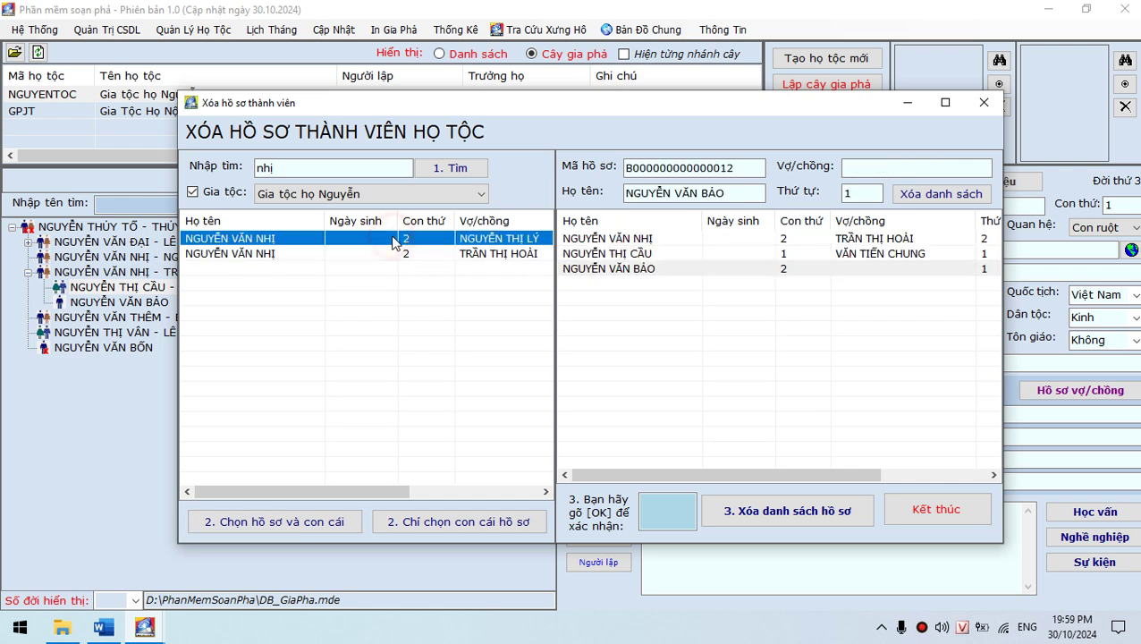
{"action": "left_click", "coordinate": [301, 520]}
{"action": "left_click", "coordinate": [621, 372]}
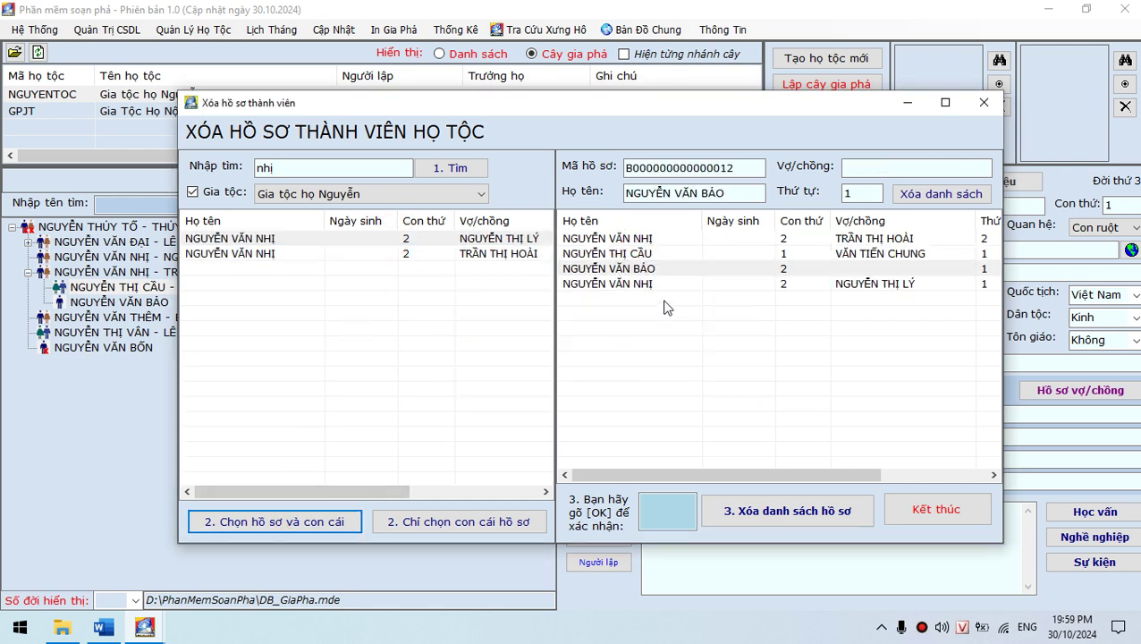
{"action": "left_click", "coordinate": [664, 282]}
{"action": "left_click_drag", "start_coordinate": [663, 282], "coordinate": [658, 255]}
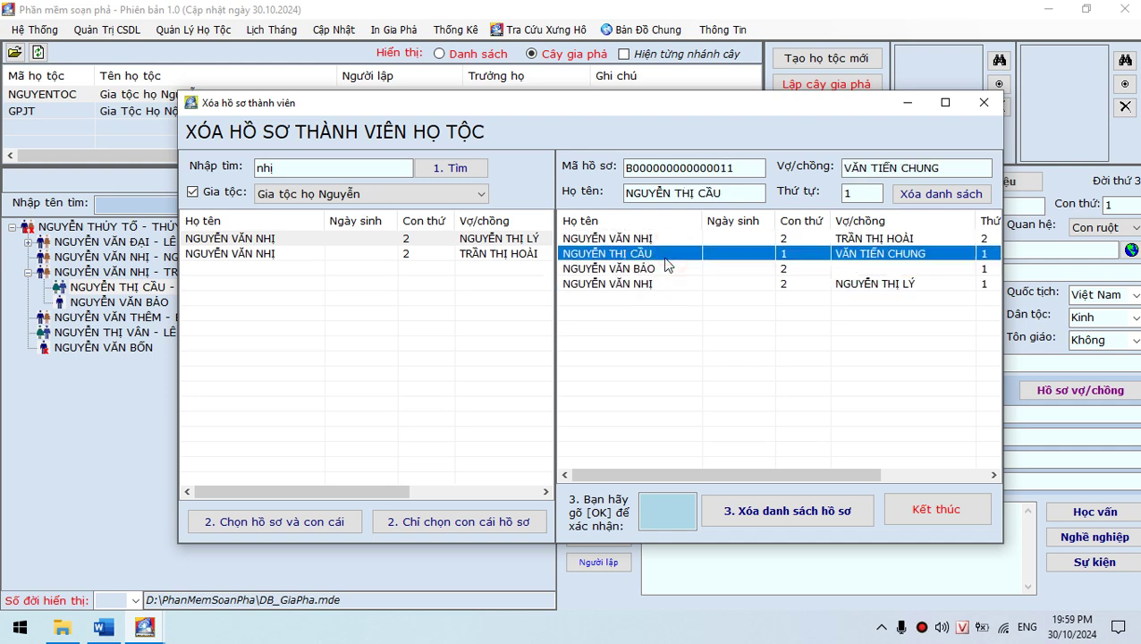
{"action": "left_click_drag", "start_coordinate": [663, 108], "coordinate": [705, 89]}
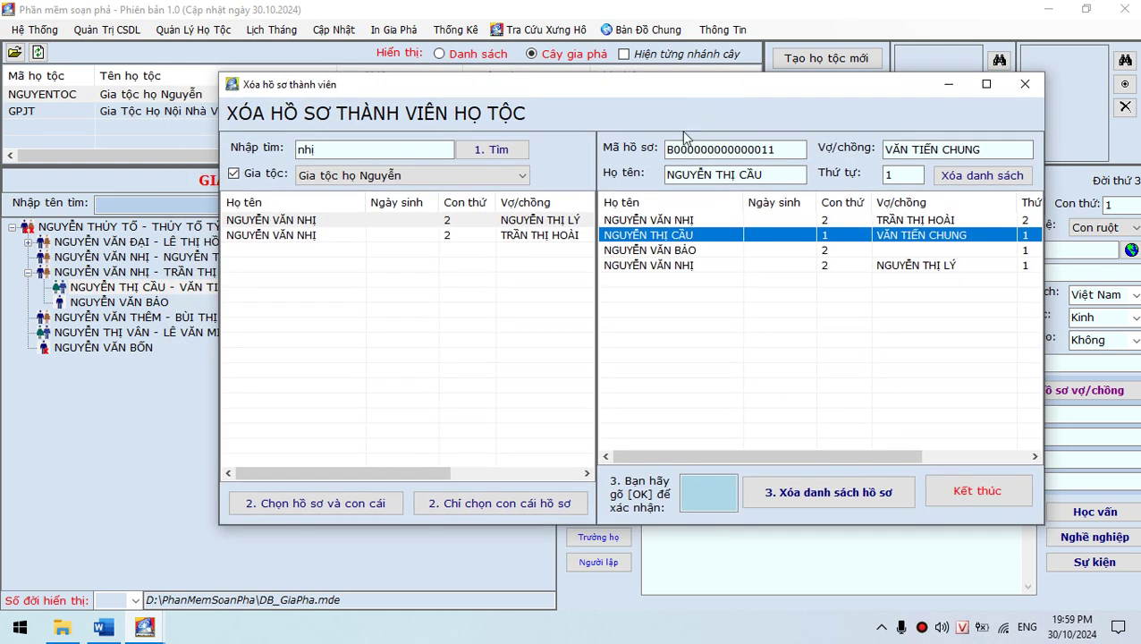
Enter "ok" as the deletion confirmation, and close the tool without deleting the listed records
{"action": "left_click", "coordinate": [708, 492]}
{"action": "type", "text": "ok"}
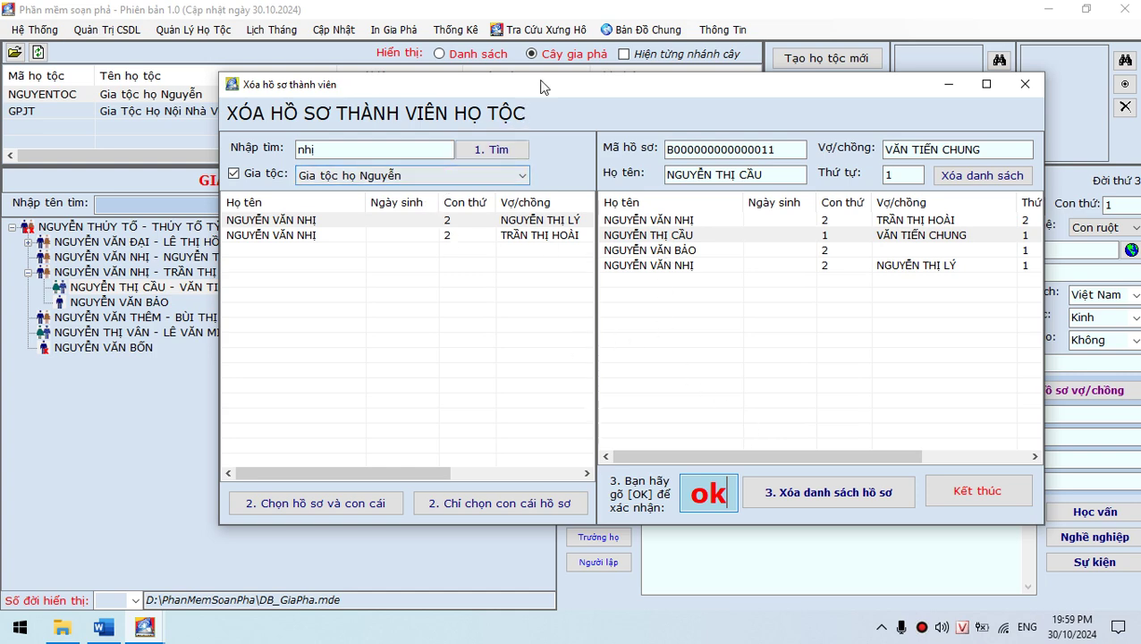
{"action": "left_click_drag", "start_coordinate": [534, 86], "coordinate": [463, 116]}
{"action": "left_click", "coordinate": [890, 519]}
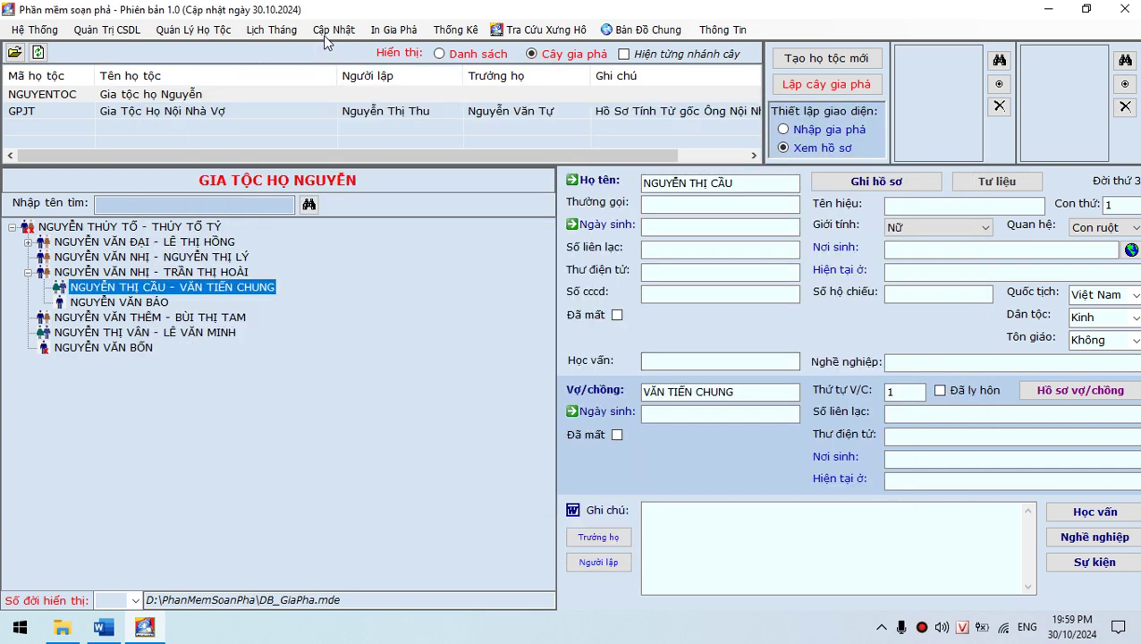
Switch to Word, check the topic list under Video 002, and return to the family-tree program
{"action": "left_click", "coordinate": [103, 629]}
{"action": "scroll", "coordinate": [467, 420], "scroll_direction": "down", "scroll_amount": 3}
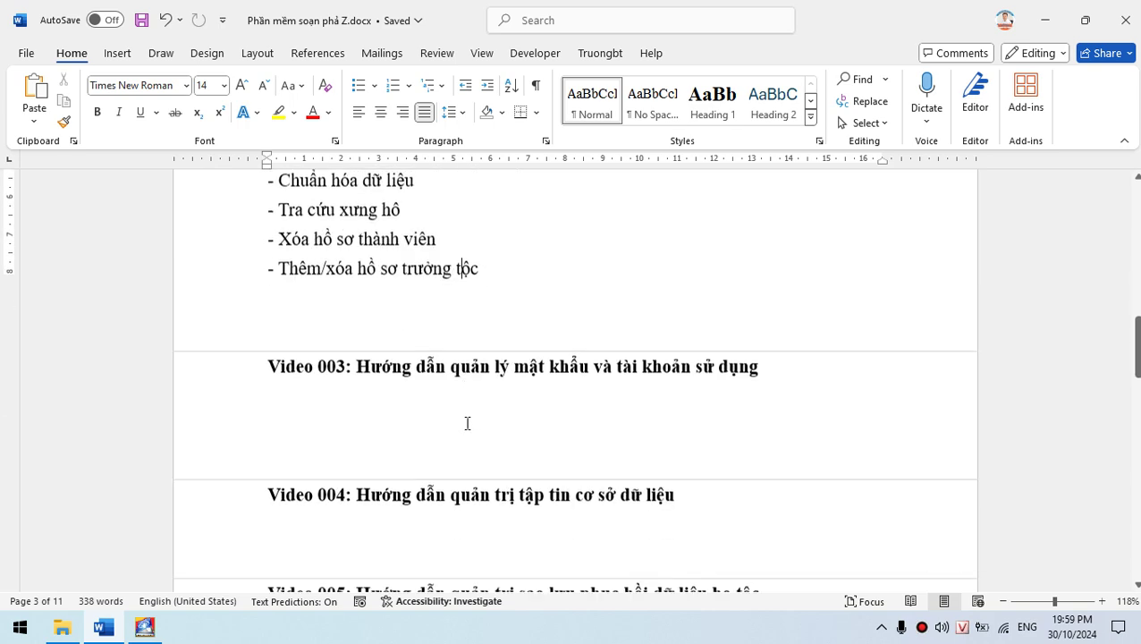
{"action": "scroll", "coordinate": [468, 420], "scroll_direction": "up", "scroll_amount": 3}
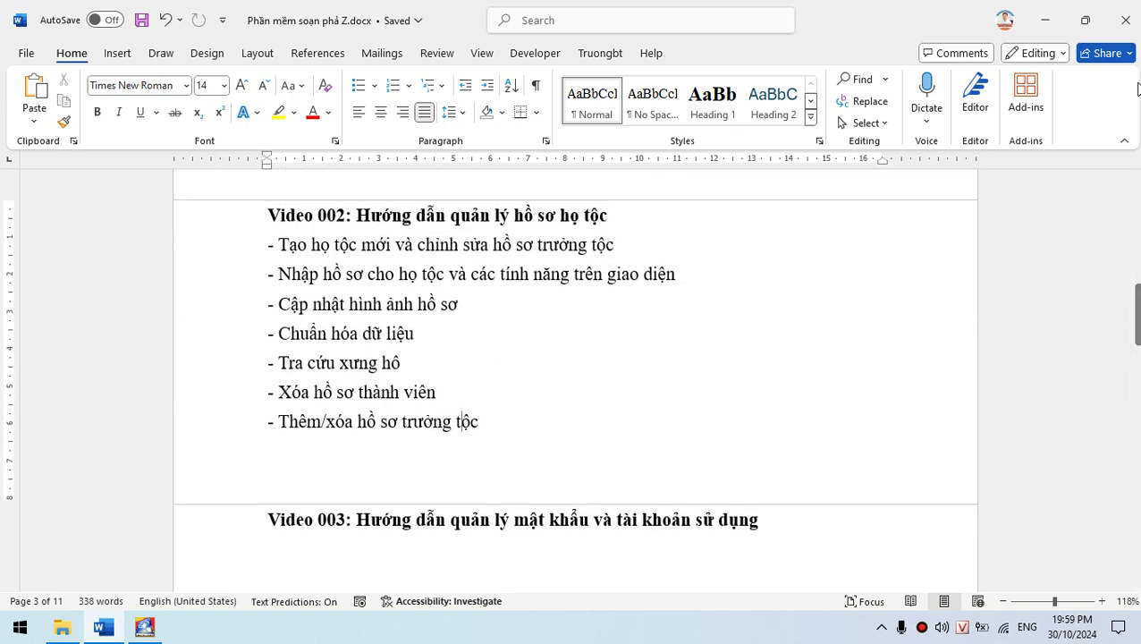
{"action": "left_click", "coordinate": [1044, 19]}
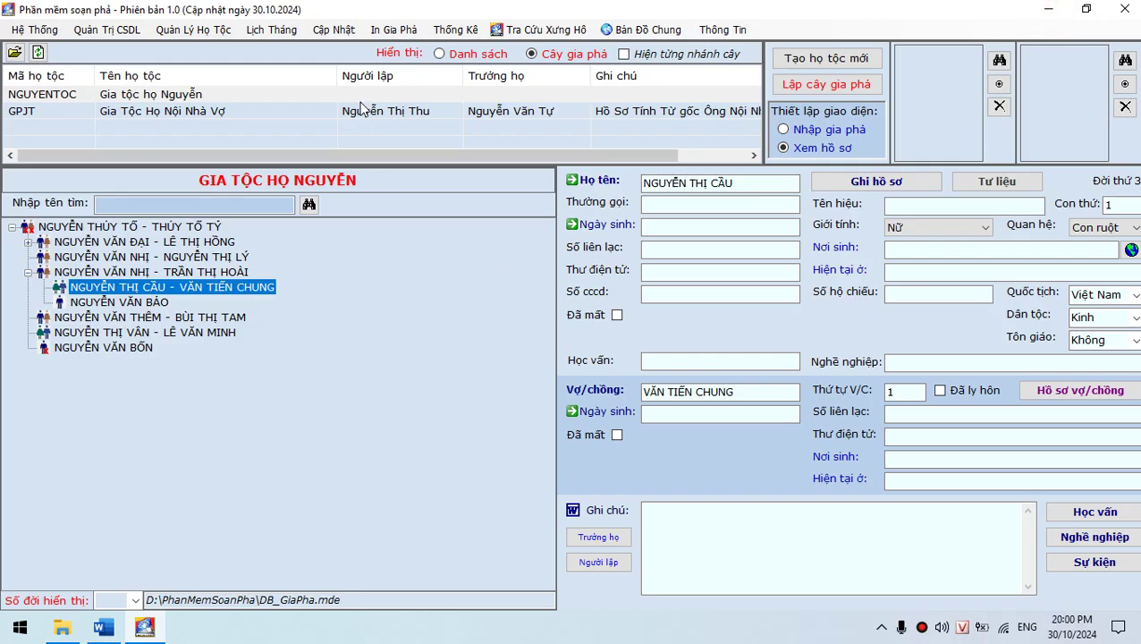
Compare the records of the second son's two marriages and the second marriage's children in the clan tree
{"action": "left_click", "coordinate": [125, 301]}
{"action": "left_click", "coordinate": [159, 287]}
{"action": "left_click", "coordinate": [137, 257]}
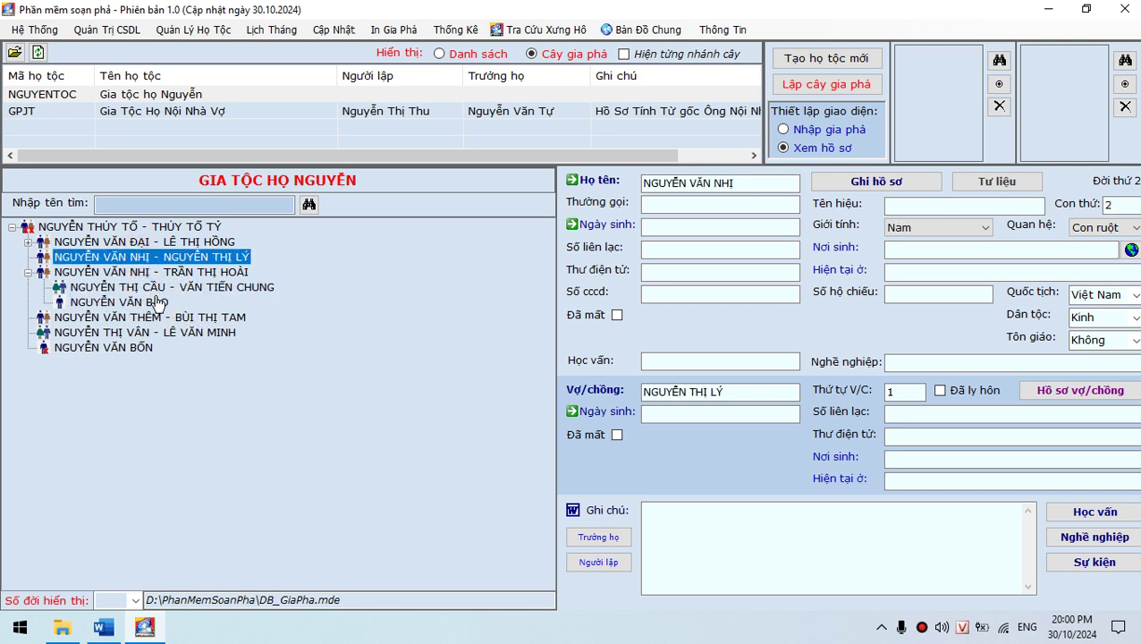
{"action": "left_click", "coordinate": [159, 273]}
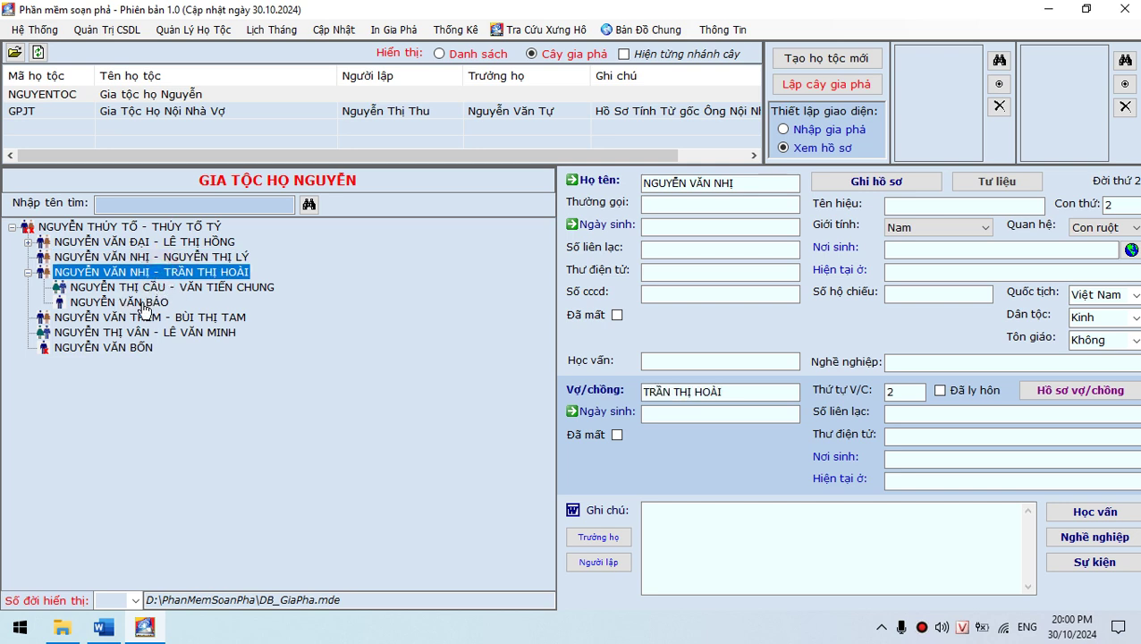
{"action": "left_click", "coordinate": [144, 304]}
{"action": "left_click", "coordinate": [156, 258]}
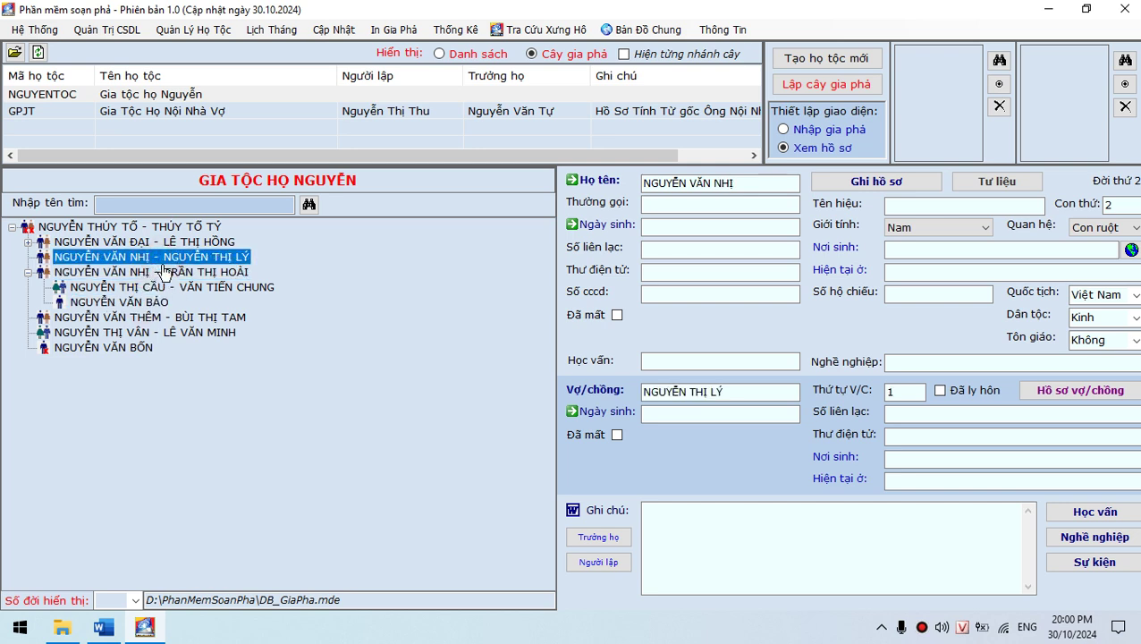
{"action": "left_click", "coordinate": [148, 289]}
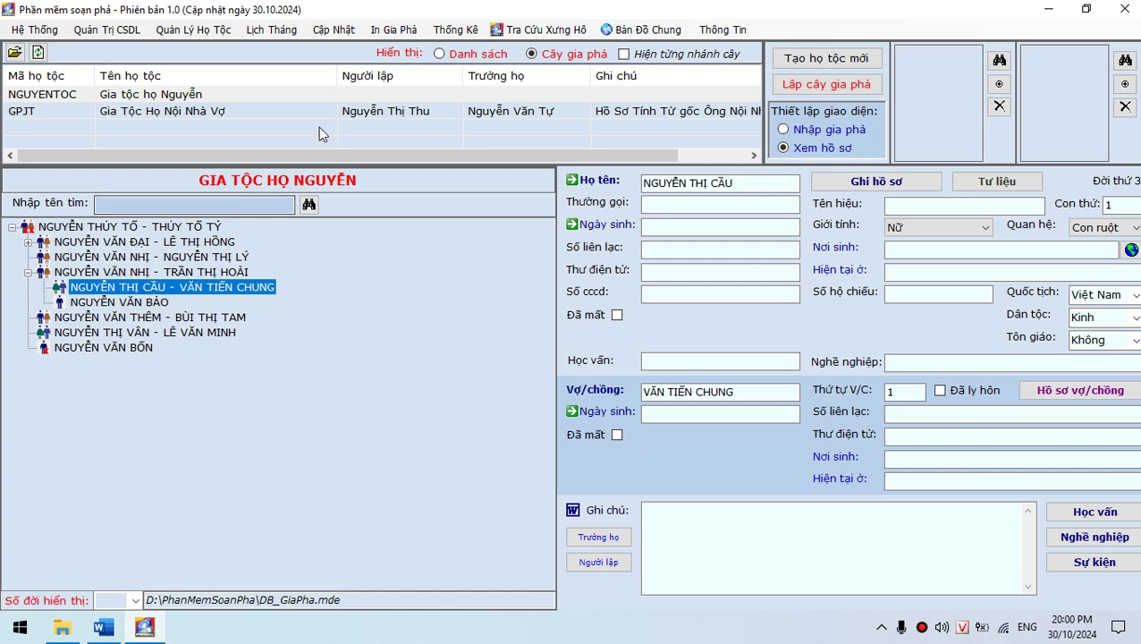
Open the tool for changing members' parents and search the Nguyễn clan by the second son's given name
{"action": "left_click", "coordinate": [334, 29]}
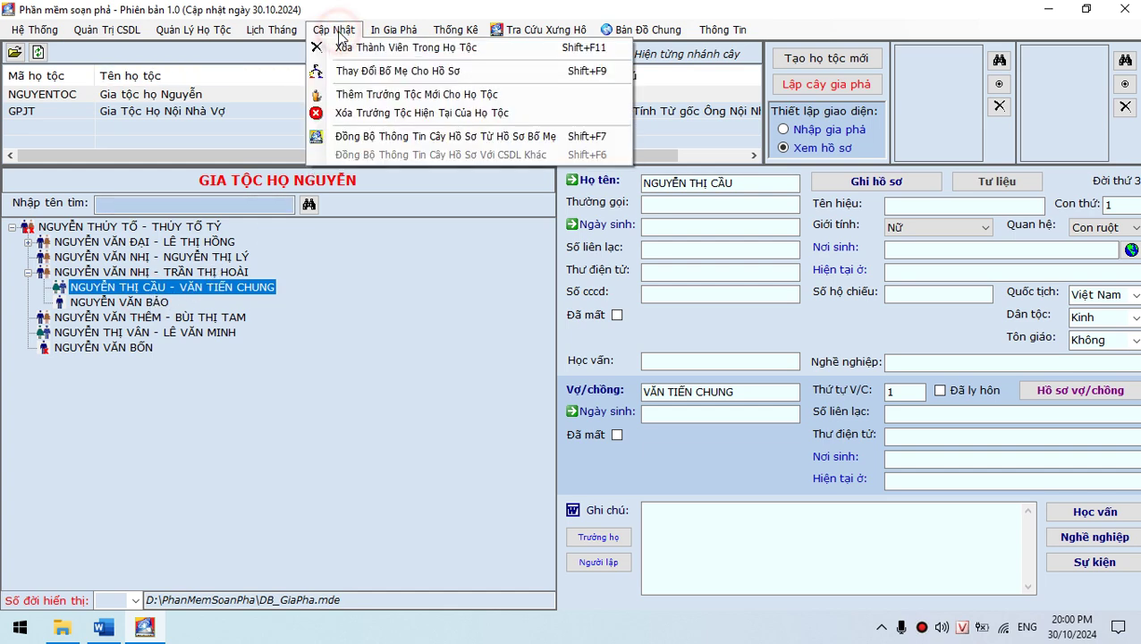
{"action": "left_click", "coordinate": [413, 79]}
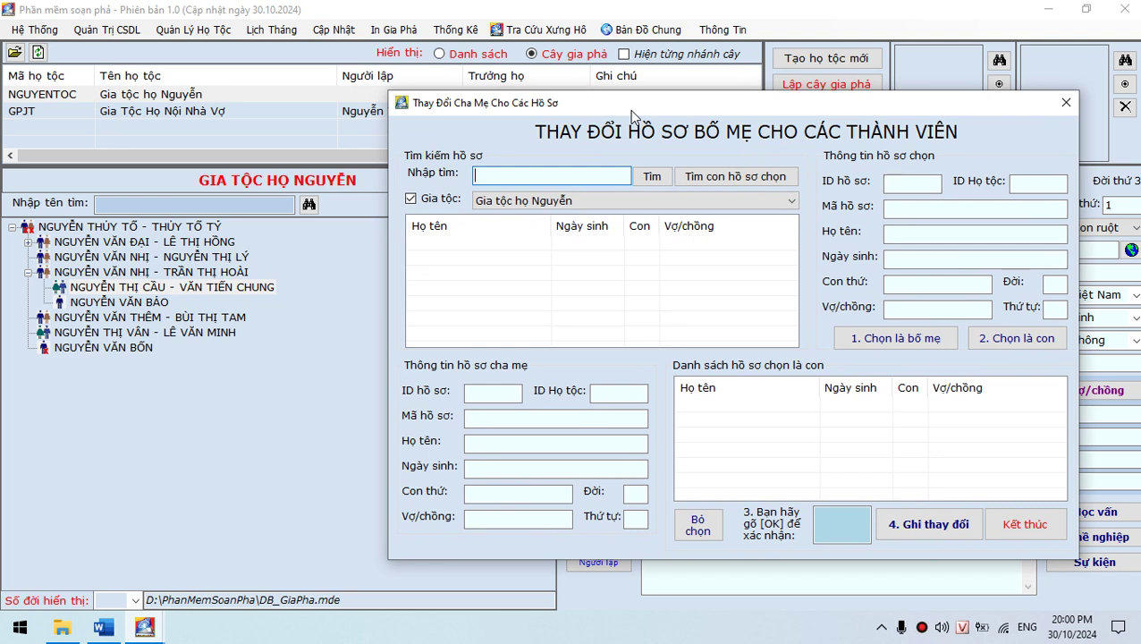
{"action": "type", "text": "nhi"}
{"action": "key", "text": "Return"}
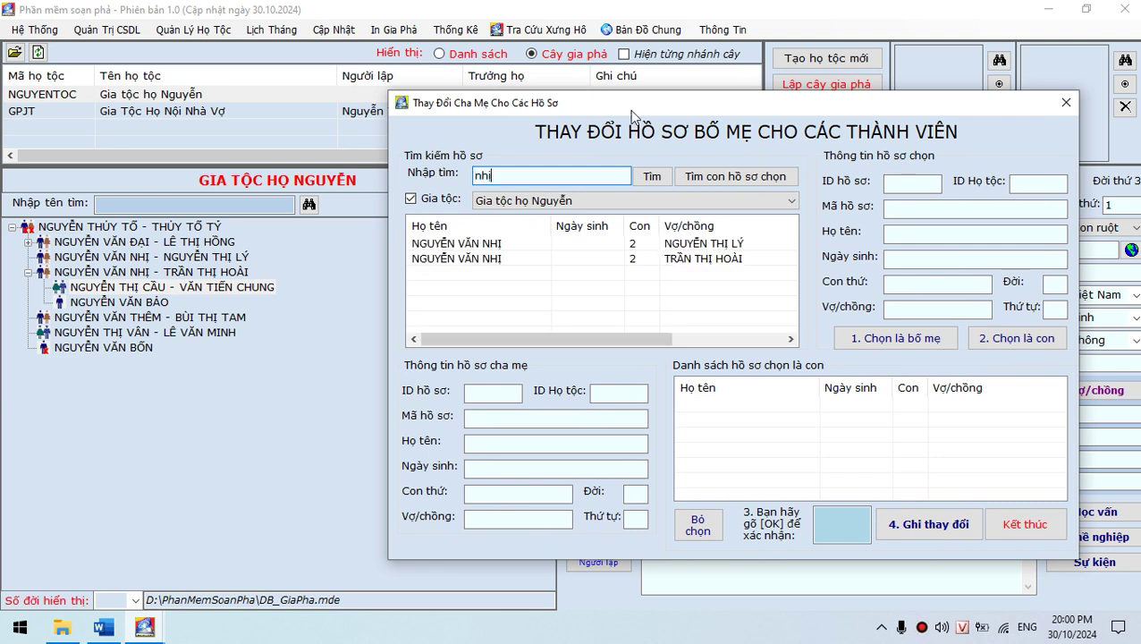
Set the second son's record with his first wife as the parent record for the change
{"action": "left_click", "coordinate": [580, 244]}
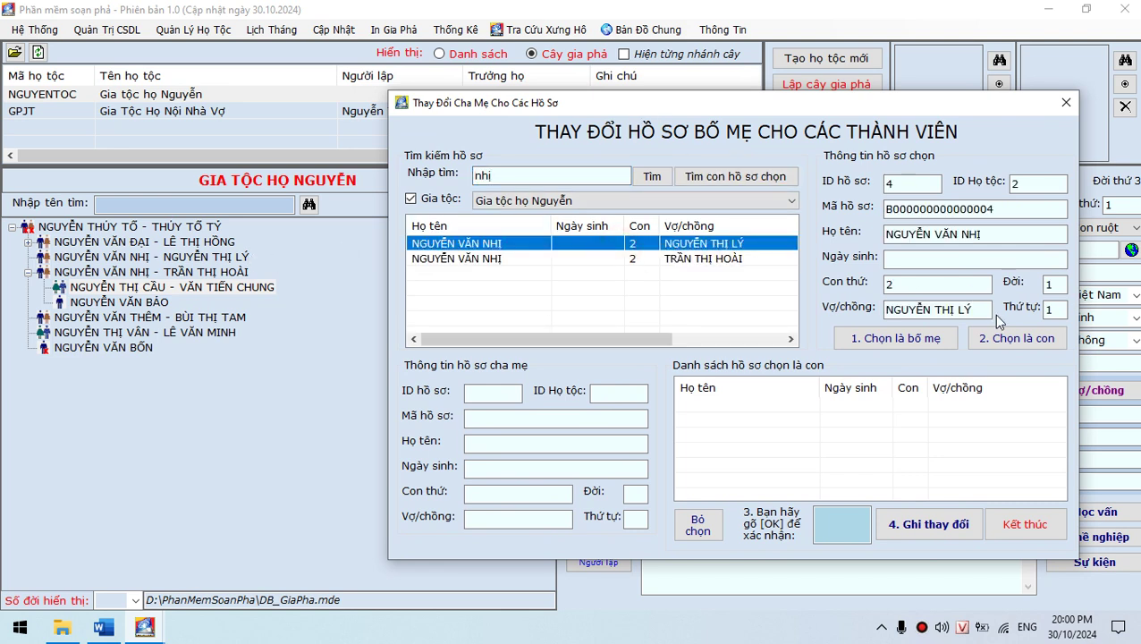
{"action": "left_click", "coordinate": [921, 341]}
{"action": "left_click", "coordinate": [615, 374]}
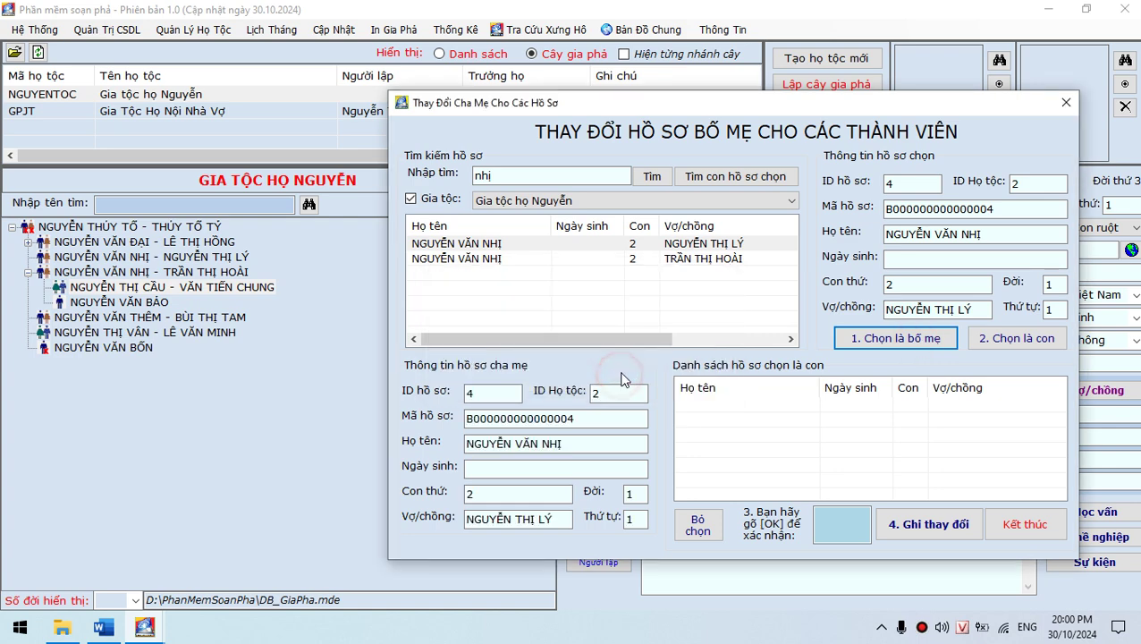
Search by the given name of the second marriage's son and add his record to the list of chosen children
{"action": "double_click", "coordinate": [522, 175]}
{"action": "type", "text": "ba"}
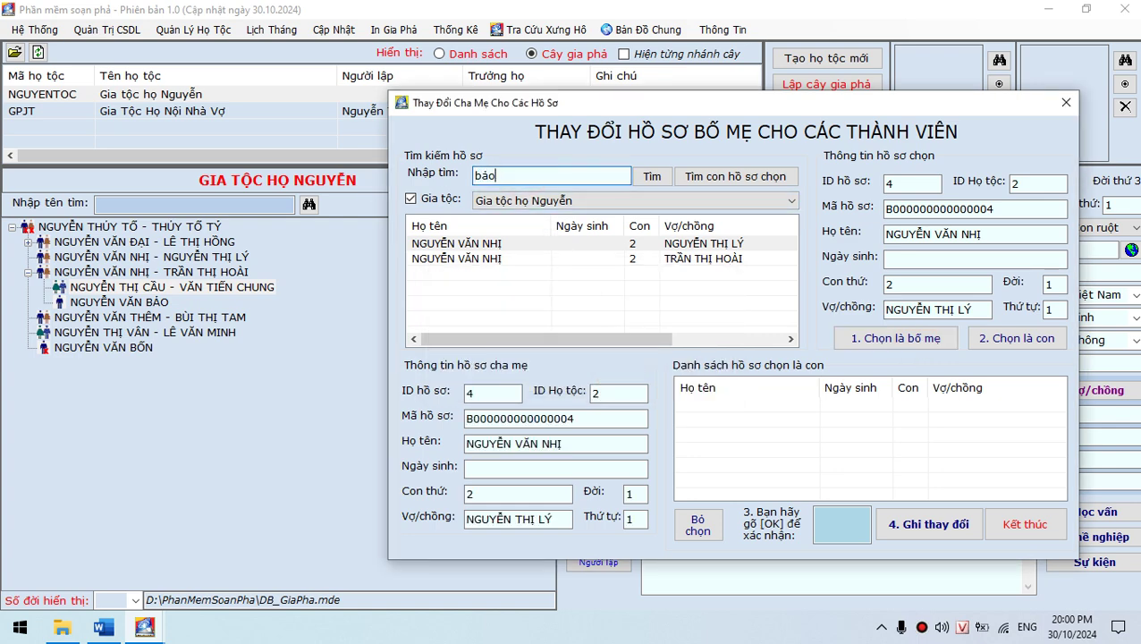
{"action": "type", "text": "o"}
{"action": "key", "text": "Return"}
{"action": "left_click", "coordinate": [469, 244]}
{"action": "left_click", "coordinate": [1007, 339]}
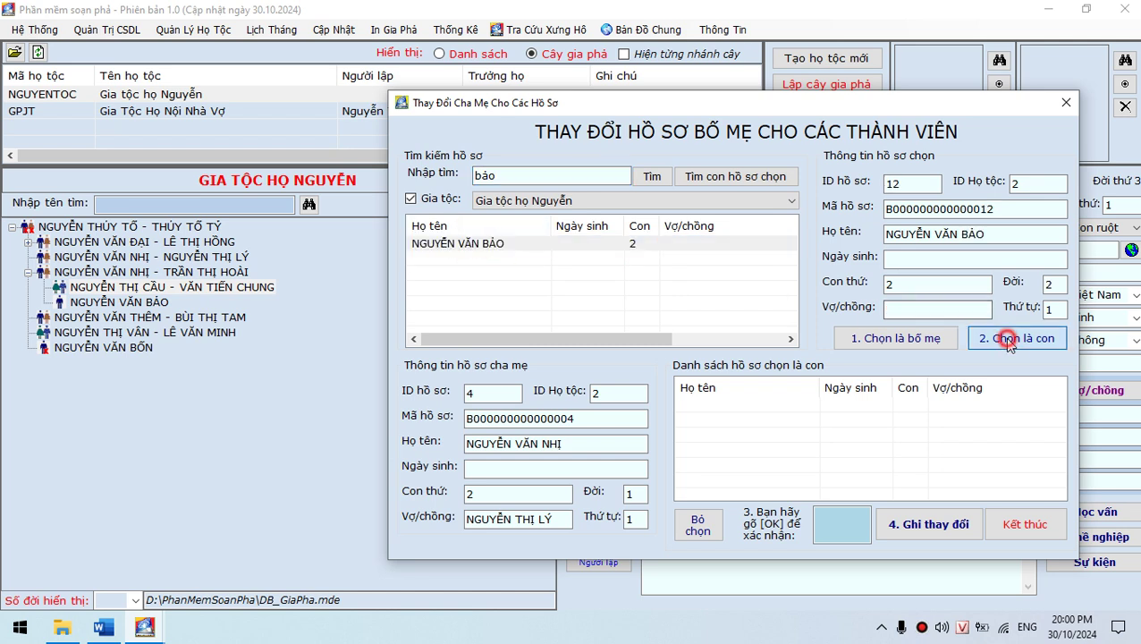
{"action": "left_click", "coordinate": [604, 376]}
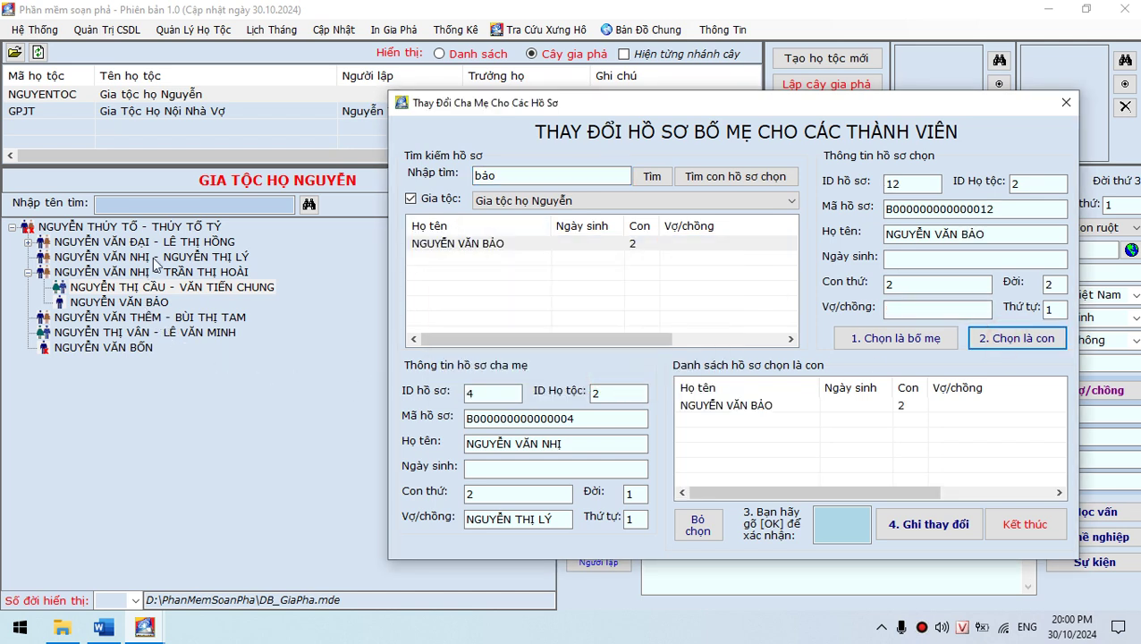
Enter "ok" as the confirmation, save the son's parent change, and close the tool
{"action": "left_click", "coordinate": [825, 523]}
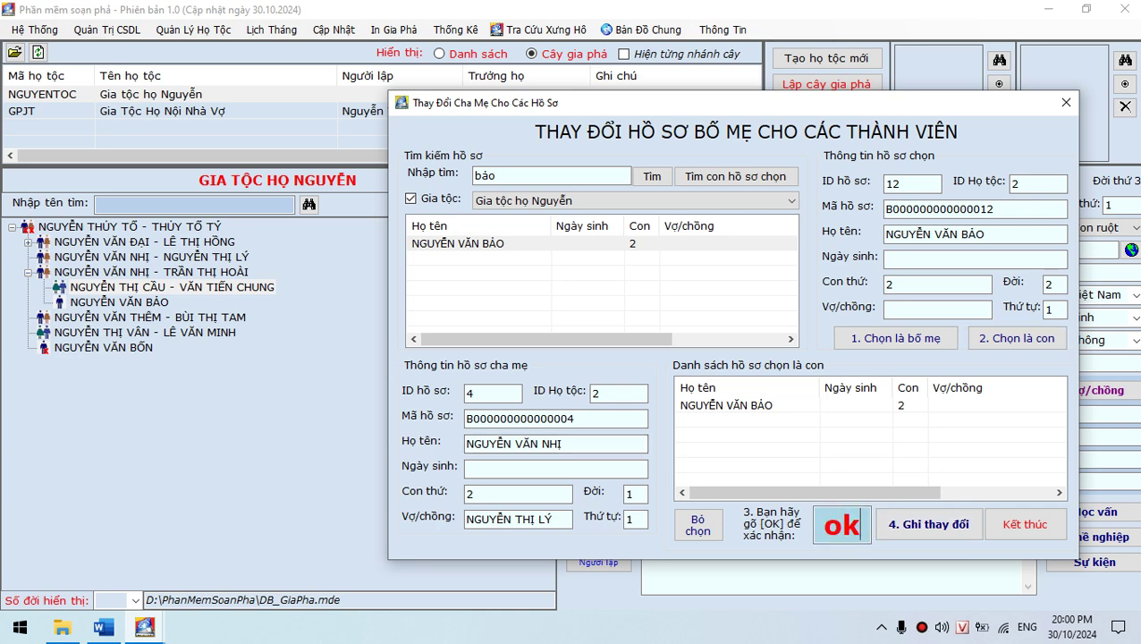
{"action": "left_click", "coordinate": [928, 524]}
{"action": "left_click", "coordinate": [620, 375]}
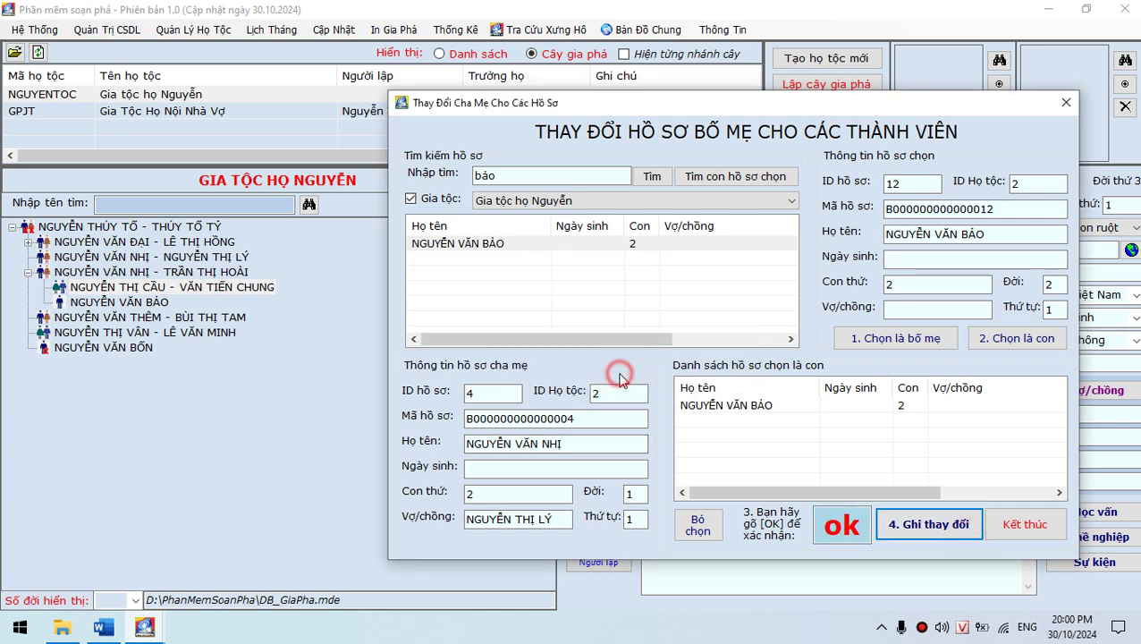
{"action": "left_click", "coordinate": [1024, 525]}
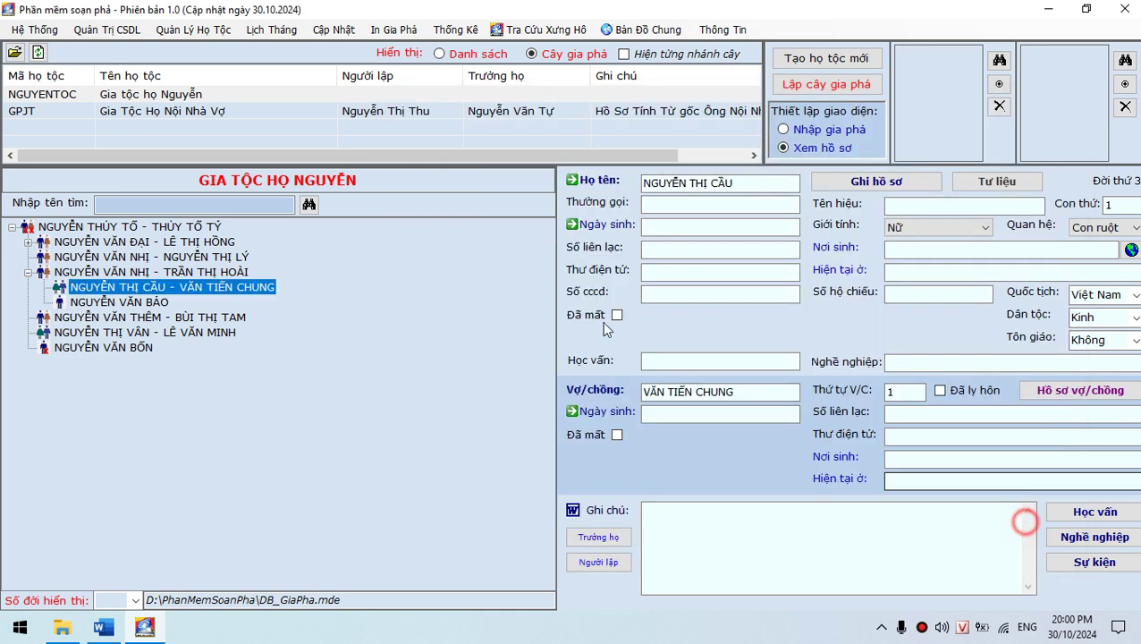
Rebuild the Nguyễn clan tree and expand both of the second son's marriages
{"action": "left_click", "coordinate": [819, 82]}
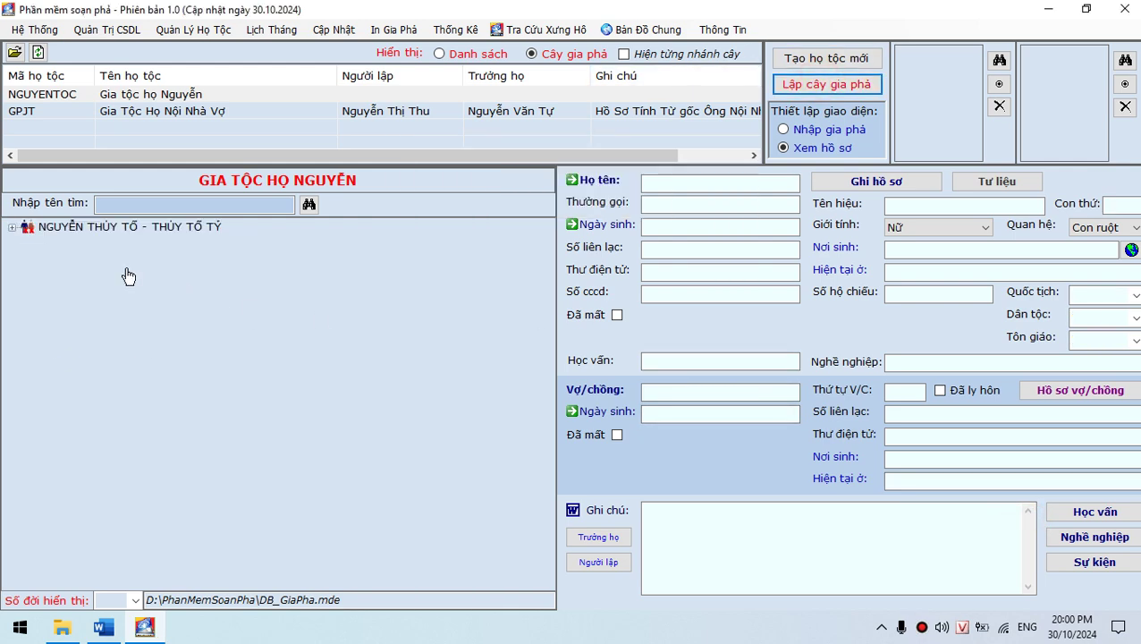
{"action": "left_click", "coordinate": [31, 228]}
{"action": "left_click", "coordinate": [11, 227]}
{"action": "left_click", "coordinate": [28, 257]}
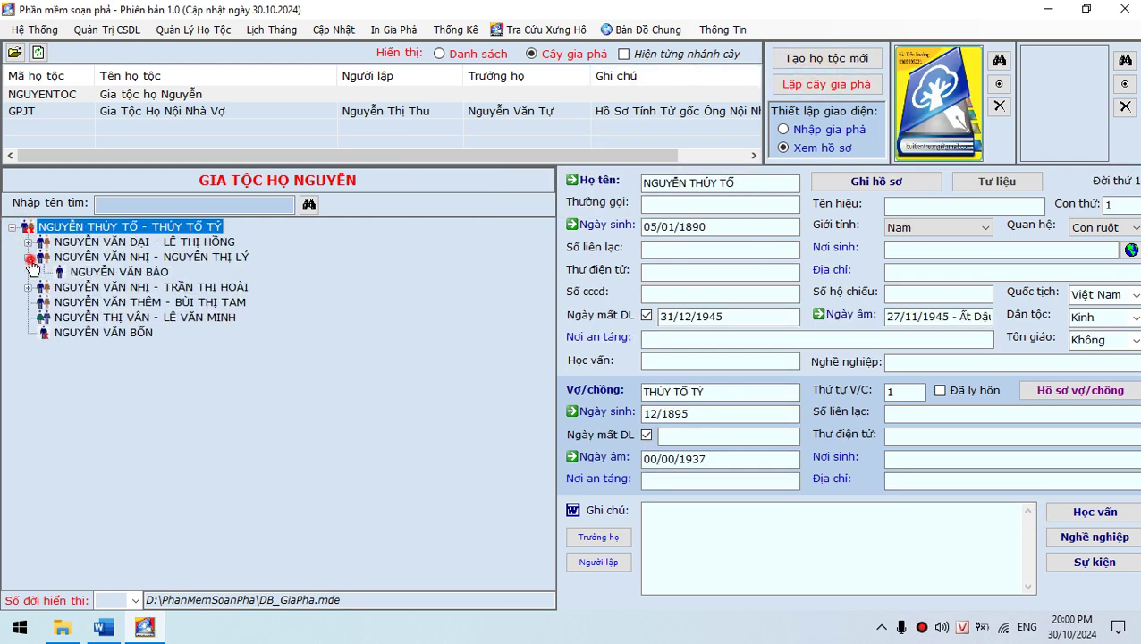
{"action": "left_click", "coordinate": [28, 287]}
Compare the reassigned son's record with the record of the daughter under the second marriage
{"action": "left_click", "coordinate": [109, 272]}
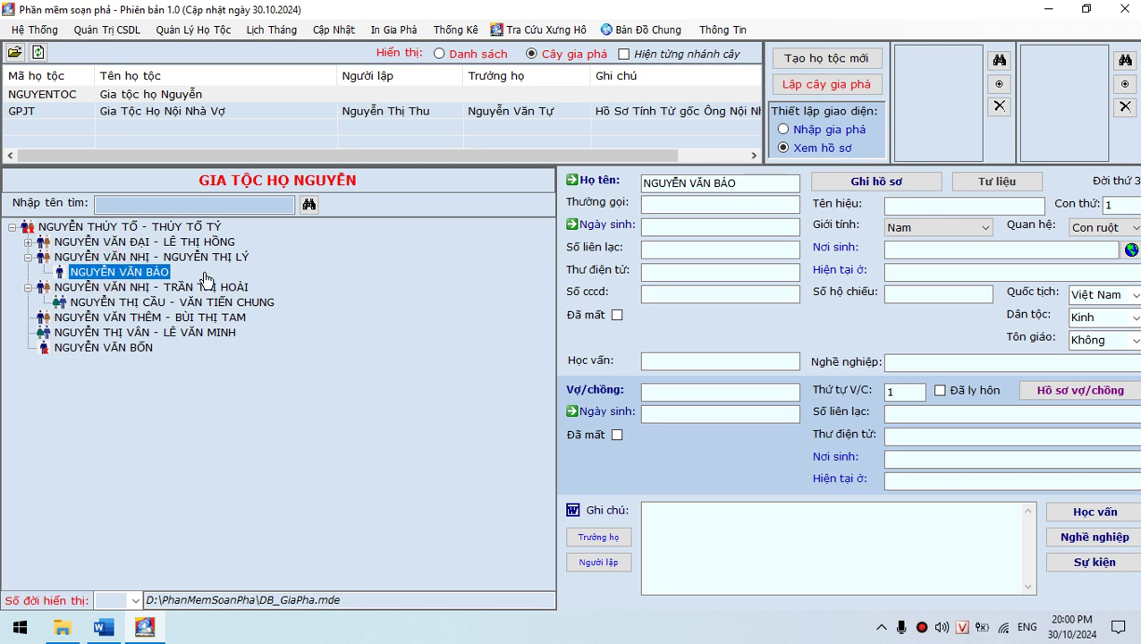
{"action": "left_click", "coordinate": [148, 305]}
{"action": "left_click", "coordinate": [143, 272]}
{"action": "left_click", "coordinate": [141, 304]}
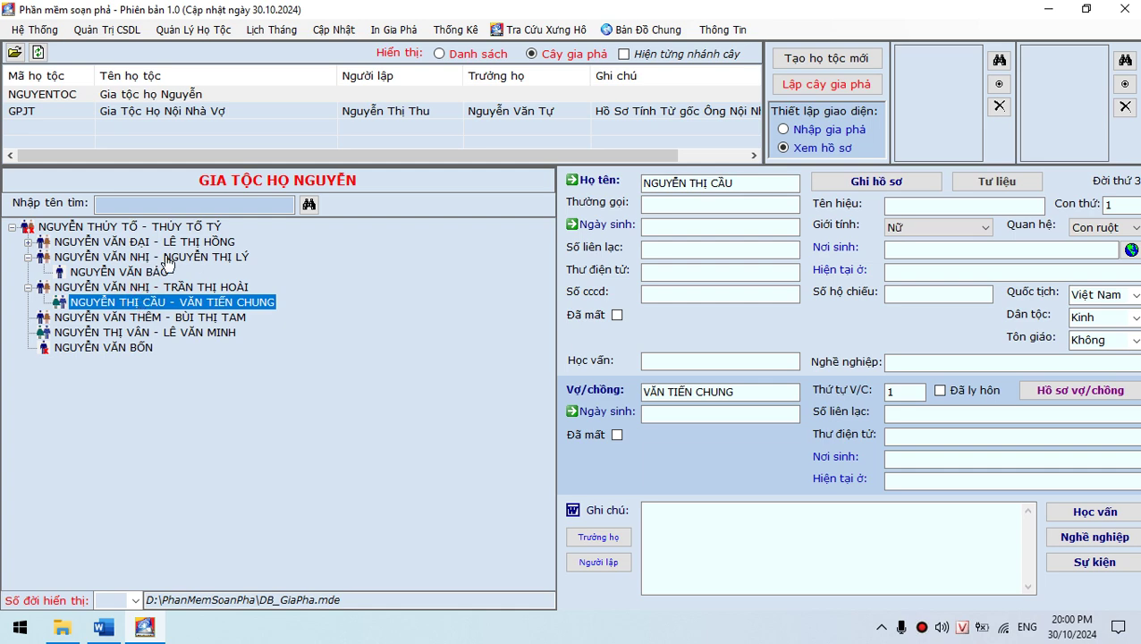
Reopen the parent-change tool, search by the second son's given name, and choose his first-marriage record as the parents
{"action": "left_click", "coordinate": [334, 29]}
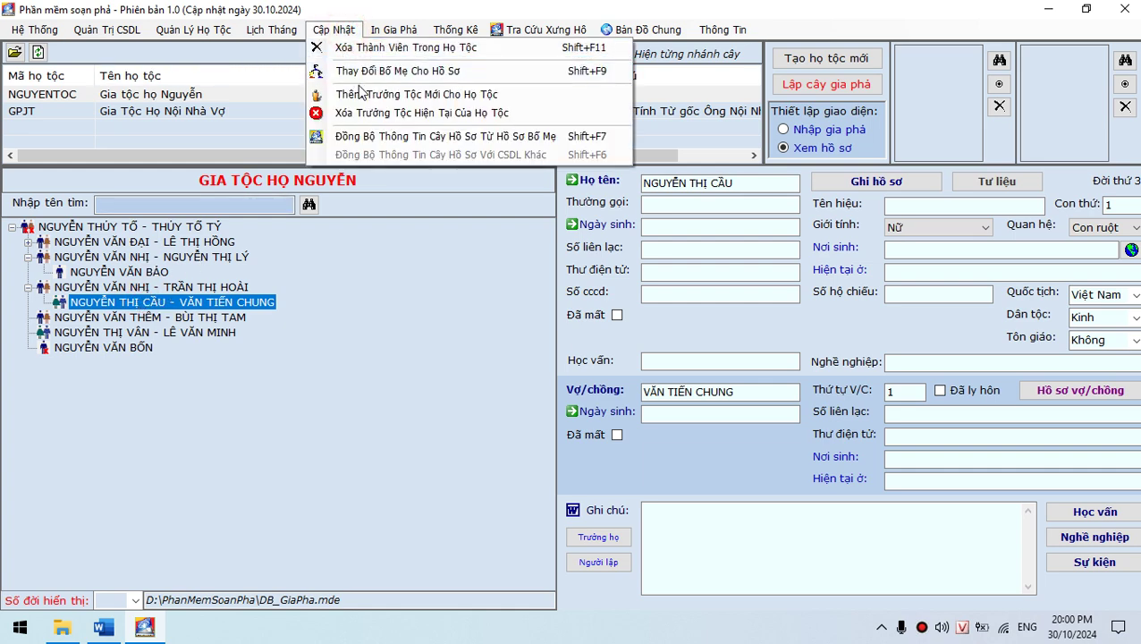
{"action": "left_click", "coordinate": [374, 72]}
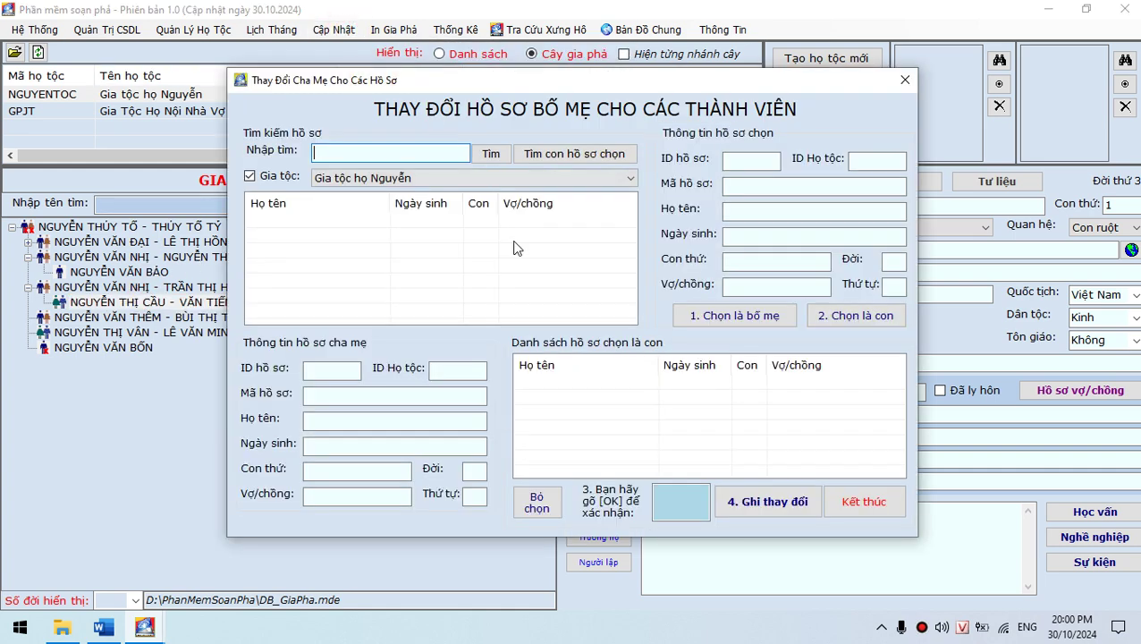
{"action": "type", "text": "nhij"}
{"action": "left_click", "coordinate": [395, 220]}
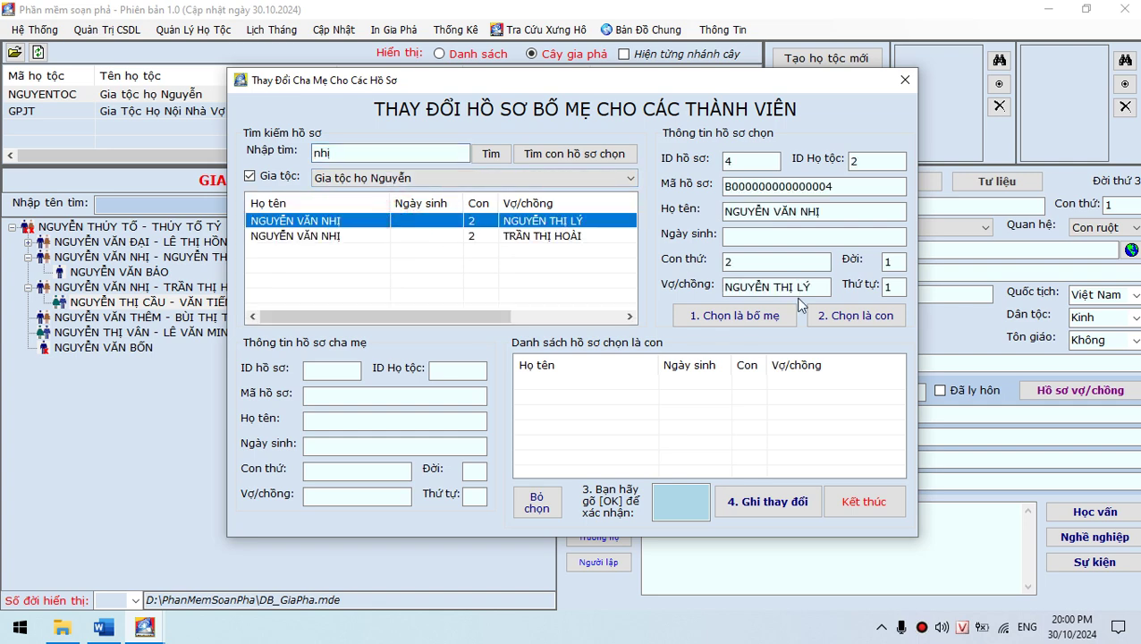
{"action": "left_click", "coordinate": [760, 315]}
{"action": "left_click", "coordinate": [615, 375]}
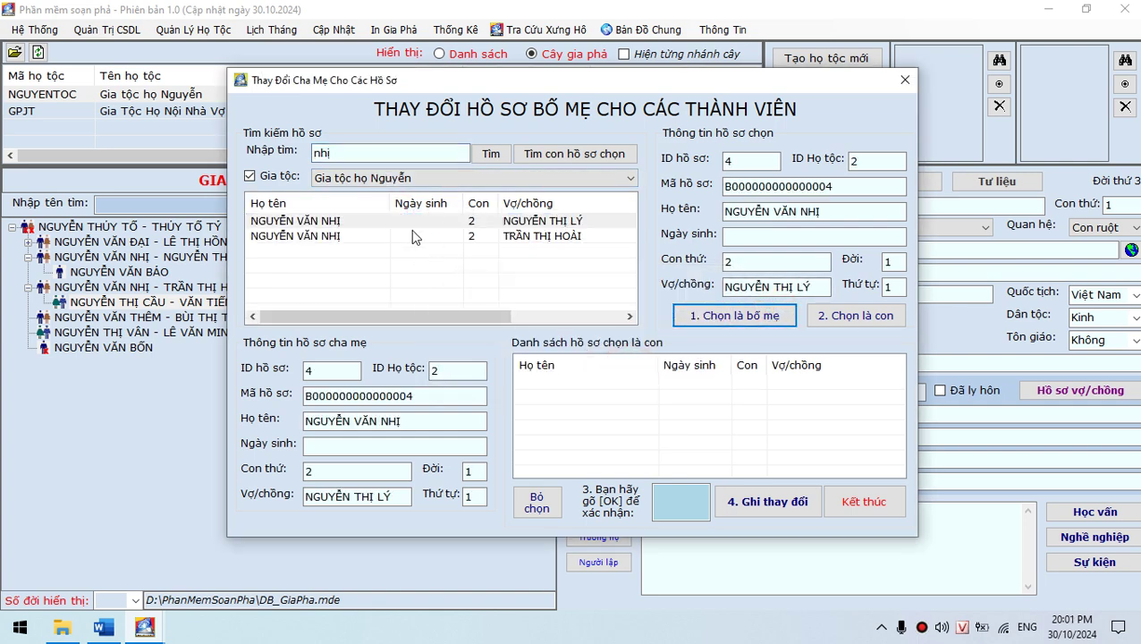
Search by the given name of the second marriage's daughter and add her record to the list of chosen children
{"action": "double_click", "coordinate": [363, 153]}
{"action": "type", "text": "cầu"}
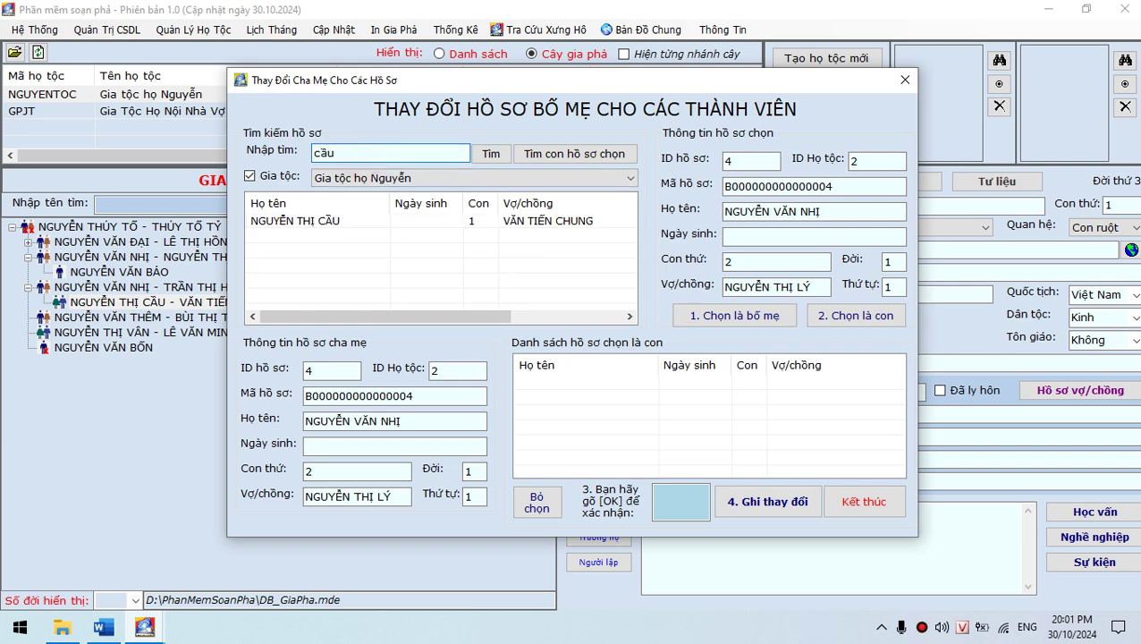
{"action": "left_click", "coordinate": [333, 223]}
{"action": "left_click", "coordinate": [855, 315]}
{"action": "left_click", "coordinate": [615, 376]}
Confirm the daughter's parent change with "ok", save it, and close the tool
{"action": "left_click", "coordinate": [679, 504]}
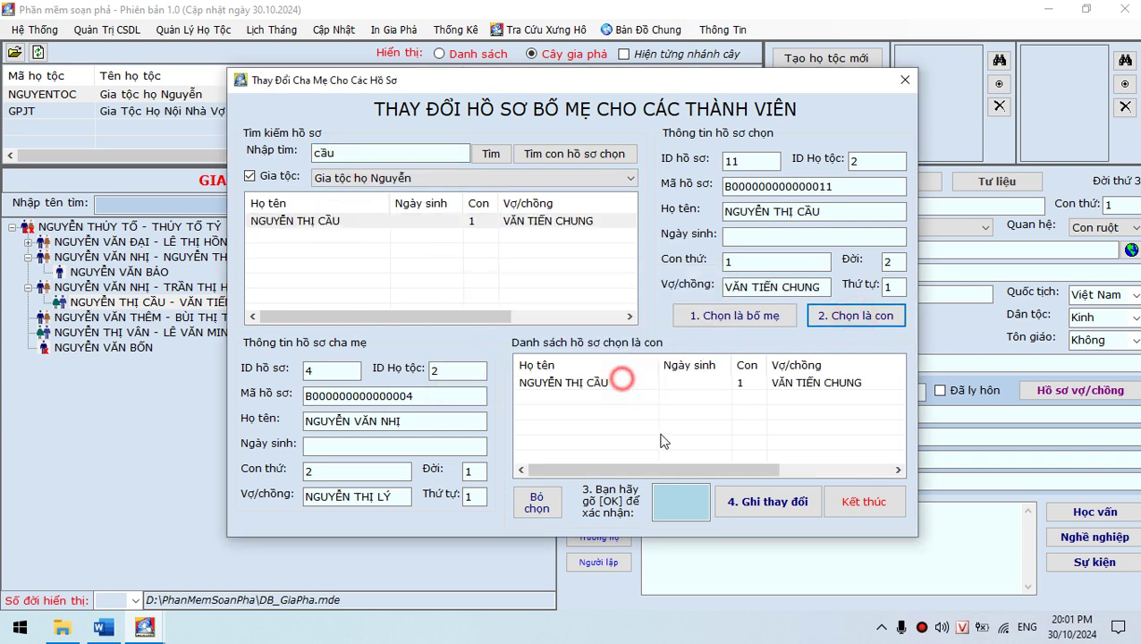
{"action": "type", "text": "ok"}
{"action": "left_click", "coordinate": [744, 501]}
{"action": "left_click", "coordinate": [628, 376]}
{"action": "left_click", "coordinate": [864, 500]}
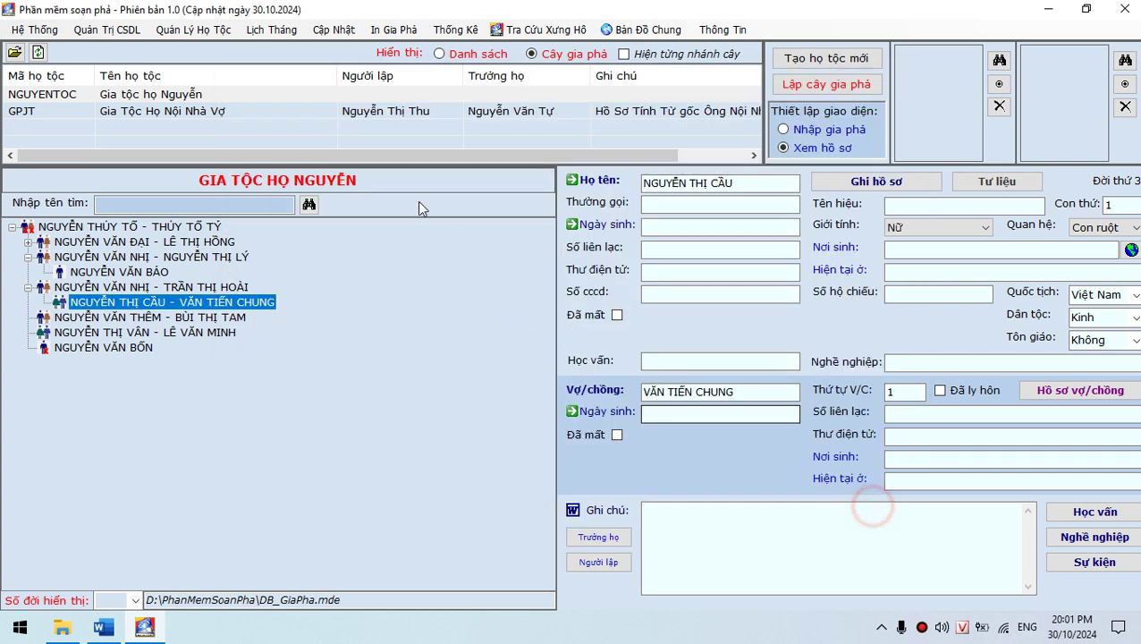
Rebuild the clan tree, expand the second son's first marriage, and check both children's records and birth order
{"action": "left_click", "coordinate": [826, 84]}
{"action": "left_click", "coordinate": [116, 236]}
{"action": "left_click", "coordinate": [126, 256]}
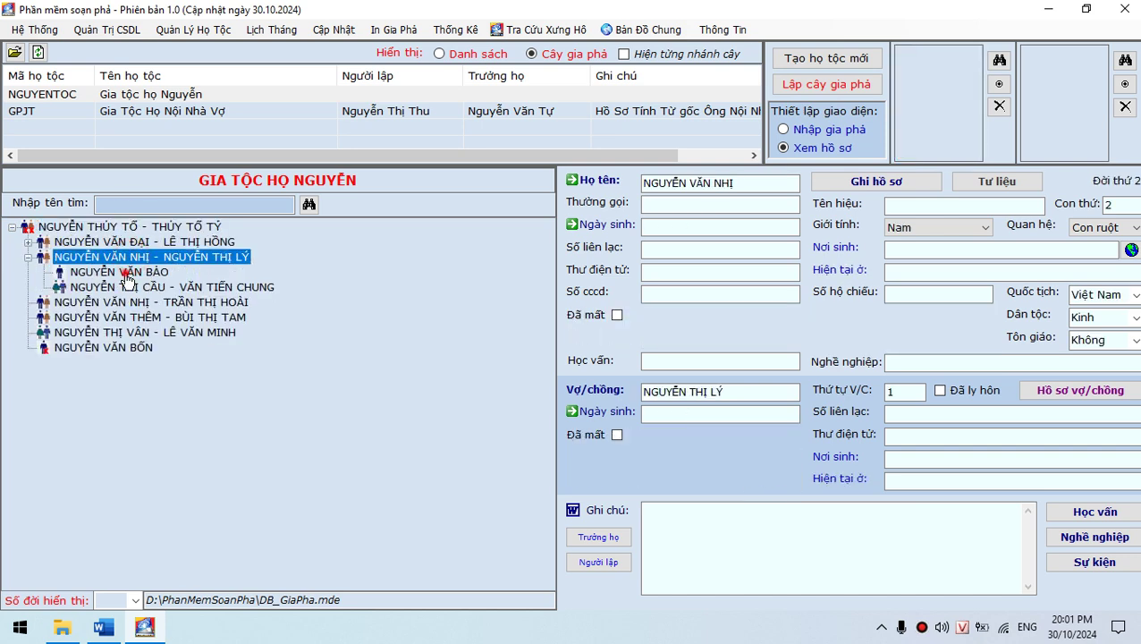
{"action": "left_click", "coordinate": [121, 272]}
{"action": "left_click", "coordinate": [126, 287]}
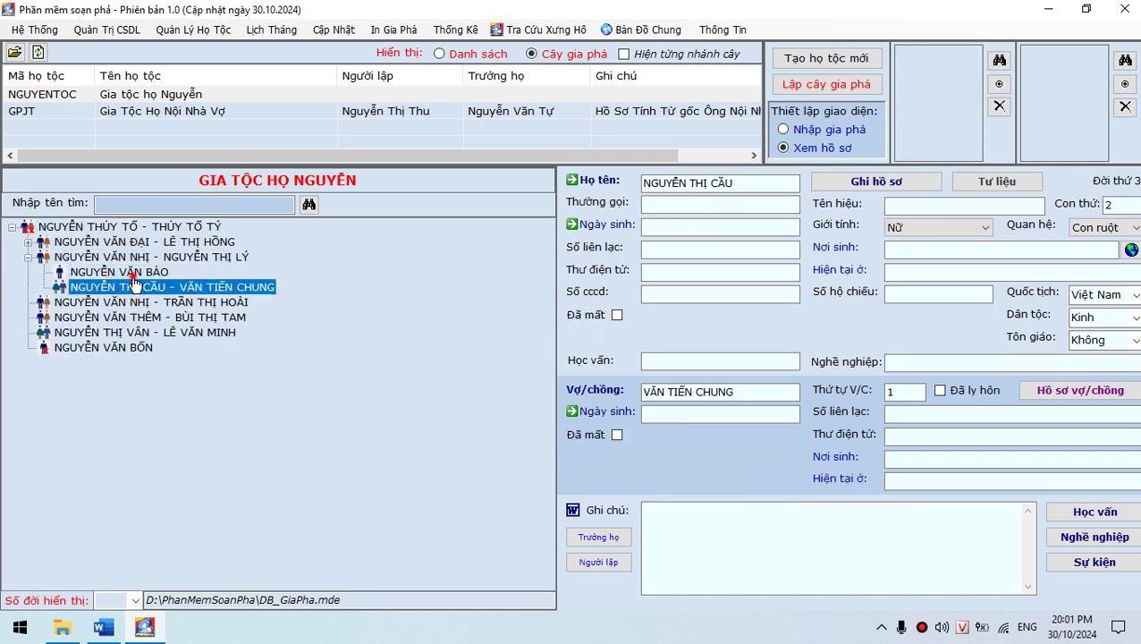
{"action": "left_click", "coordinate": [127, 275]}
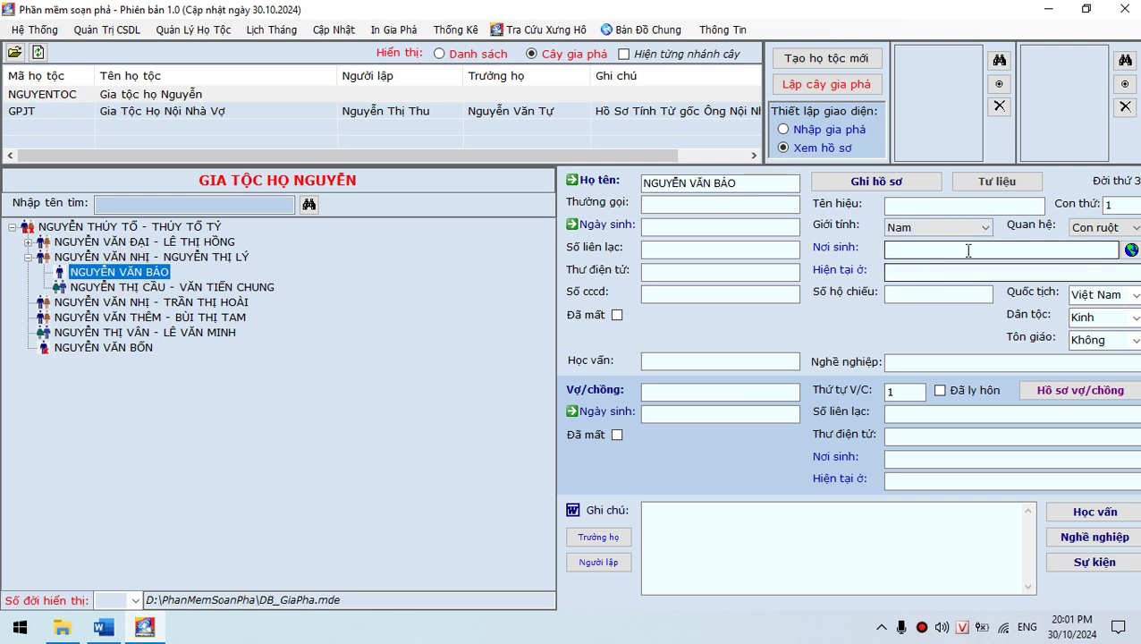
Open the sibling order settings from the son's birth-order value, move the daughter up to first, and save the order
{"action": "left_click", "coordinate": [1124, 205]}
{"action": "double_click", "coordinate": [1123, 207]}
{"action": "left_click", "coordinate": [484, 261]}
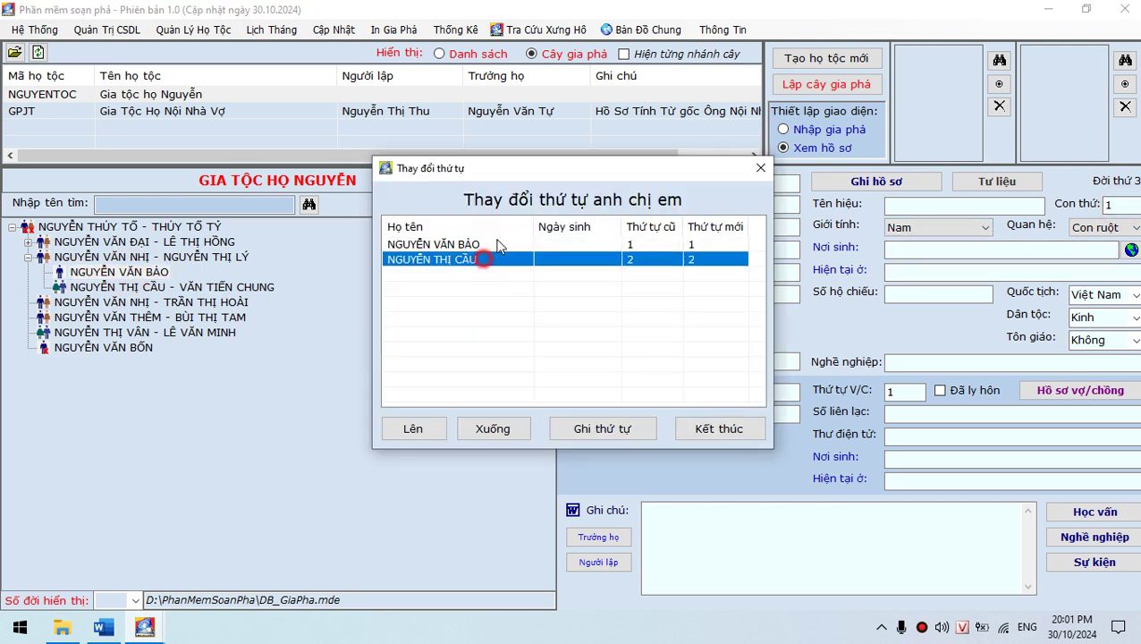
{"action": "left_click_drag", "start_coordinate": [450, 175], "coordinate": [381, 174]}
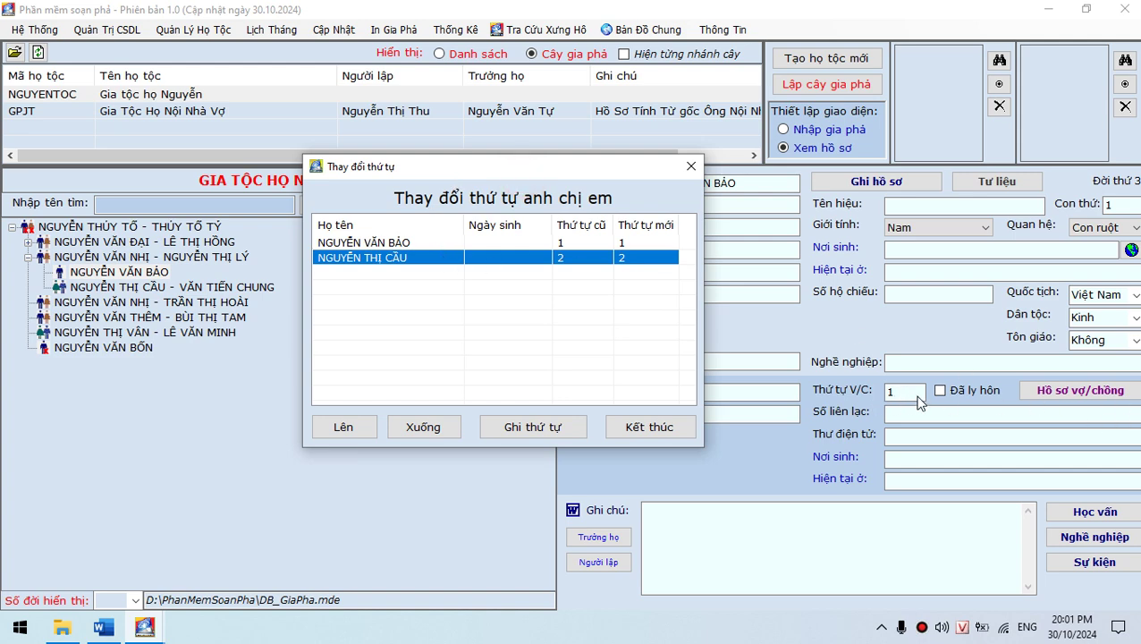
{"action": "left_click", "coordinate": [397, 243]}
{"action": "left_click", "coordinate": [398, 259]}
{"action": "left_click", "coordinate": [344, 427]}
{"action": "left_click", "coordinate": [536, 428]}
{"action": "left_click", "coordinate": [611, 373]}
{"action": "left_click", "coordinate": [656, 374]}
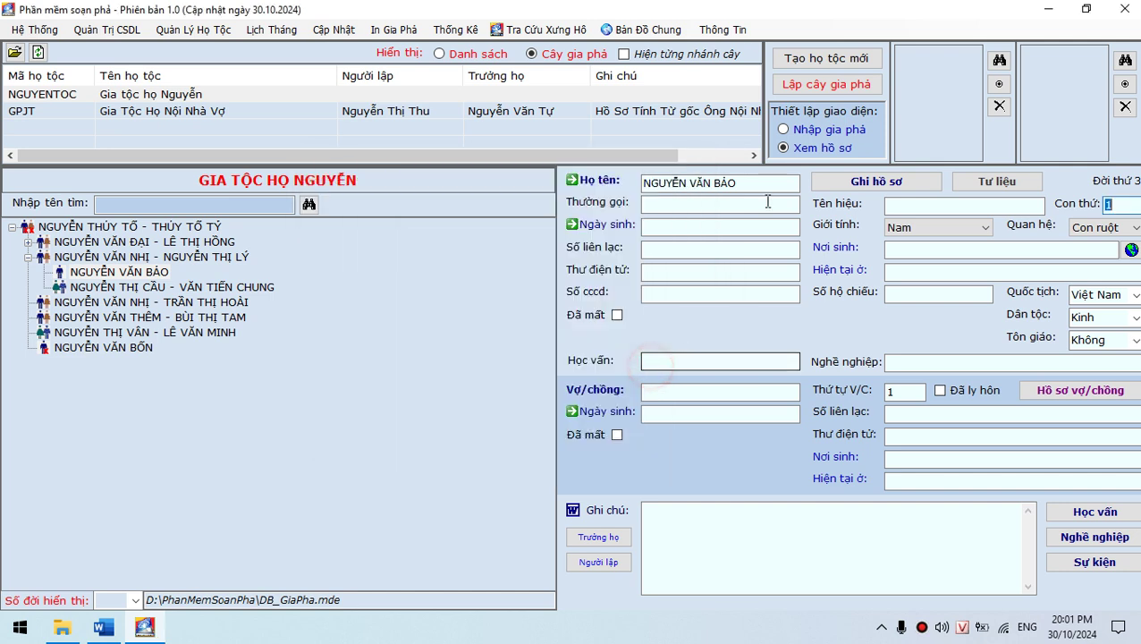
Rebuild the clan tree and check the birth order of the two children under the second son's first marriage
{"action": "left_click", "coordinate": [803, 89]}
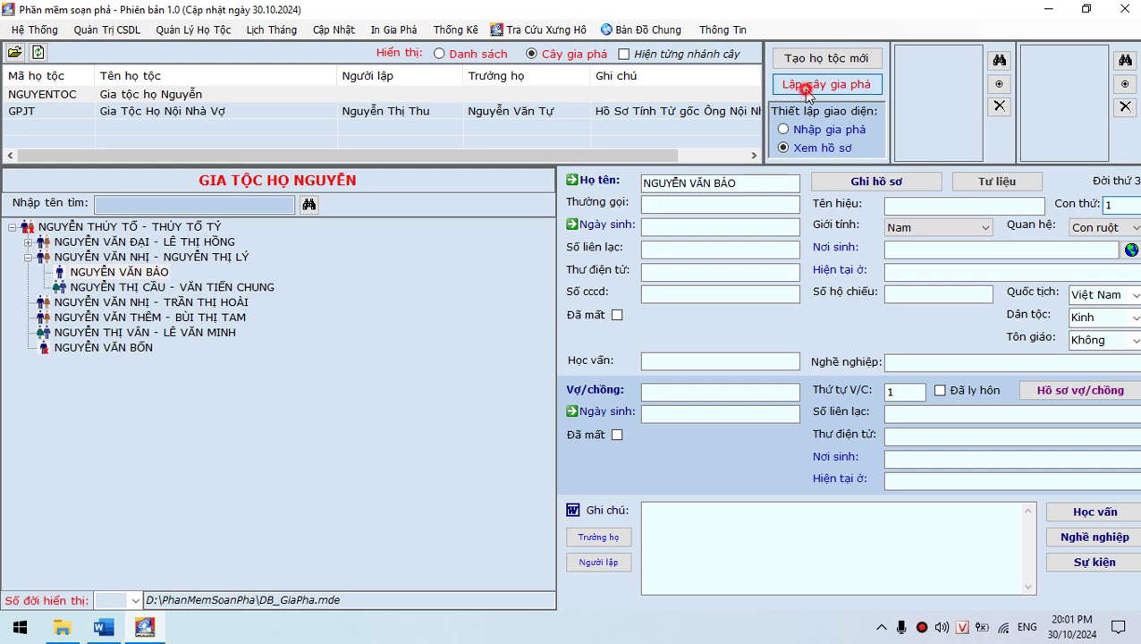
{"action": "double_click", "coordinate": [132, 231]}
{"action": "double_click", "coordinate": [147, 256]}
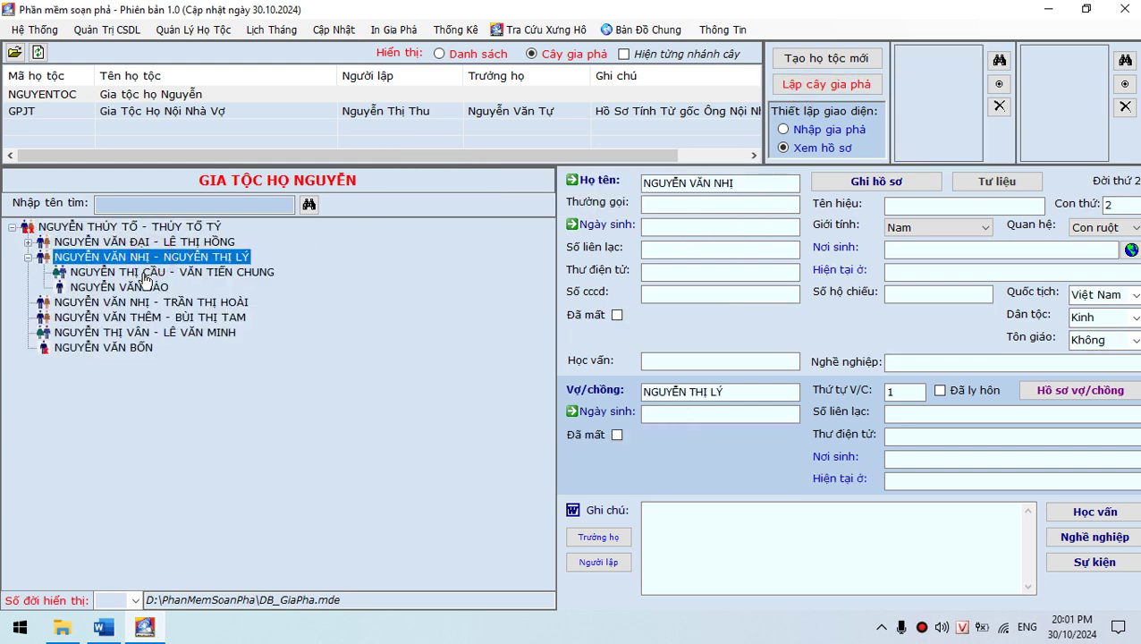
{"action": "left_click", "coordinate": [147, 272]}
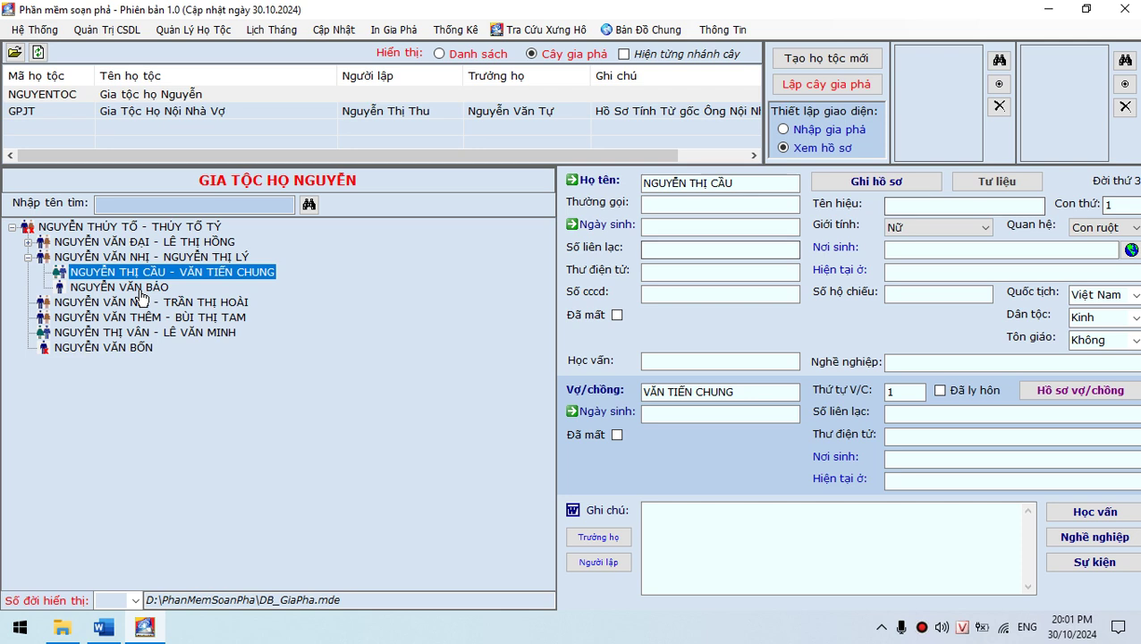
{"action": "left_click", "coordinate": [141, 288]}
{"action": "left_click", "coordinate": [1113, 205]}
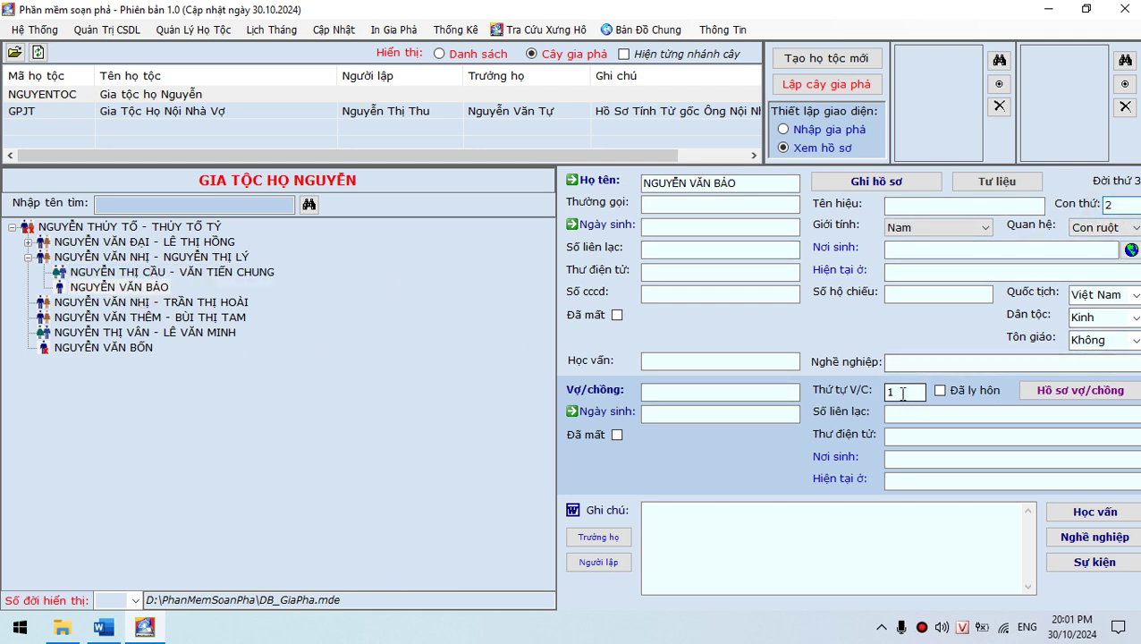
{"action": "left_click", "coordinate": [148, 286]}
{"action": "left_click", "coordinate": [152, 272]}
{"action": "left_click", "coordinate": [155, 260]}
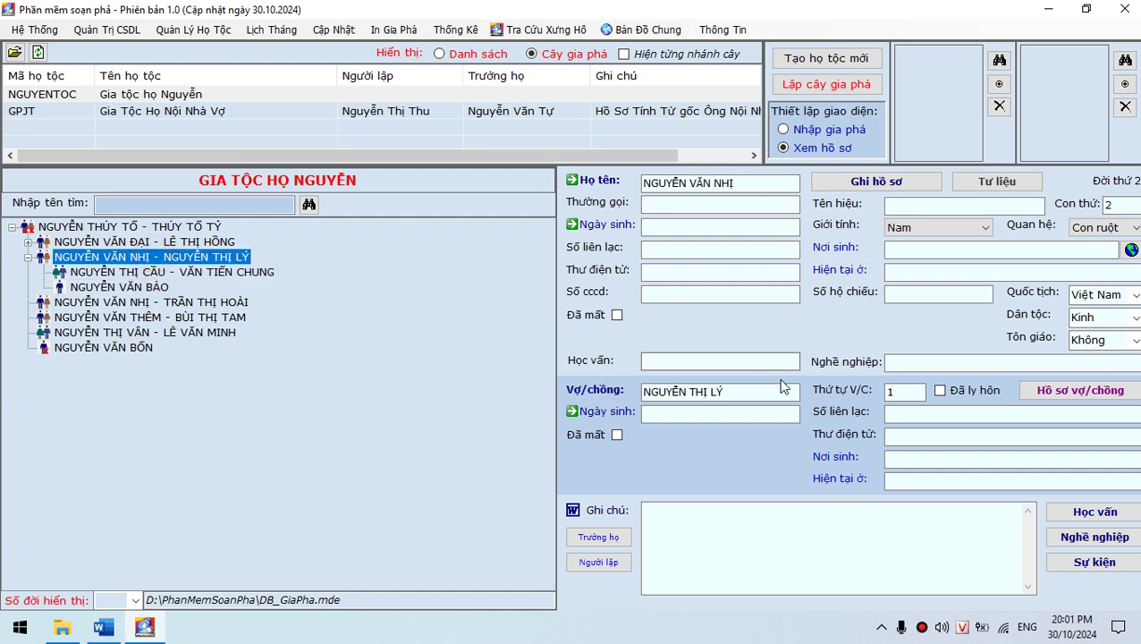
Open the spouse order settings for the second son, review his two wives' entries, and close without changing the order
{"action": "left_click", "coordinate": [898, 392]}
{"action": "left_click", "coordinate": [429, 259]}
{"action": "left_click", "coordinate": [427, 243]}
{"action": "left_click", "coordinate": [431, 259]}
{"action": "left_click", "coordinate": [429, 243]}
{"action": "left_click", "coordinate": [705, 421]}
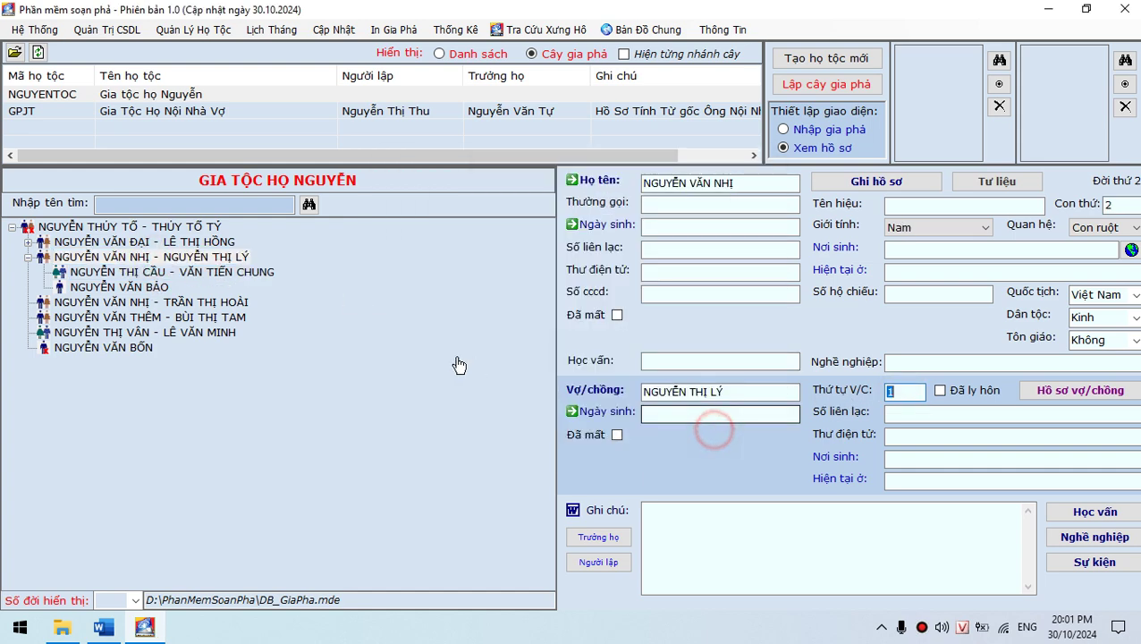
Switch the interface to Nhập gia phả for the fifth child's record, and select the second child listed under the second son's first marriage
{"action": "left_click", "coordinate": [119, 351]}
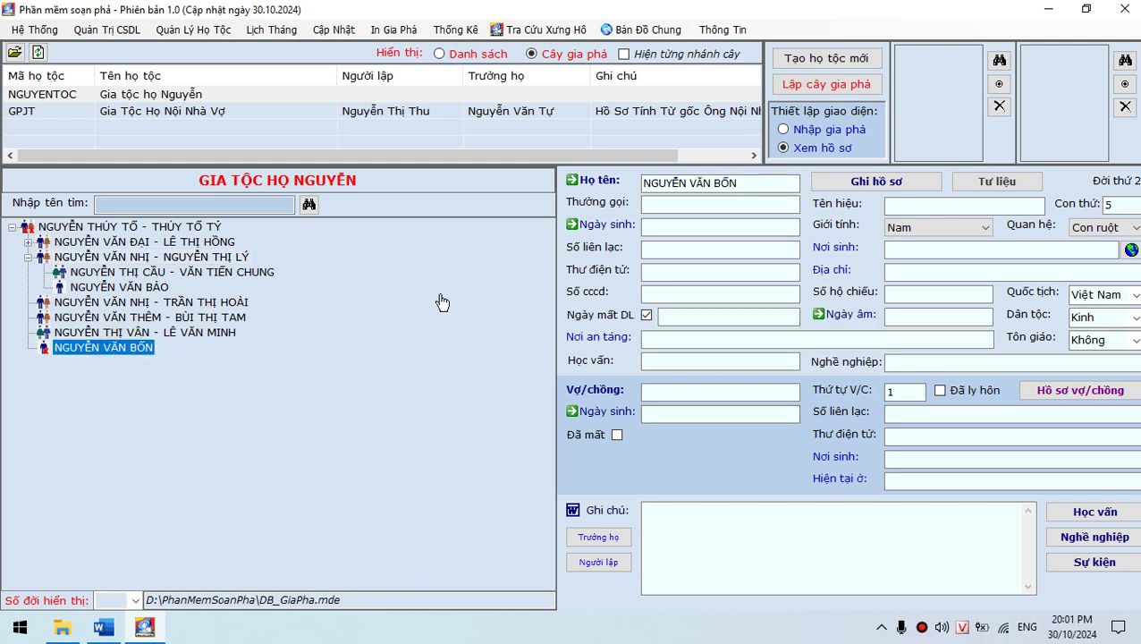
{"action": "left_click", "coordinate": [783, 129]}
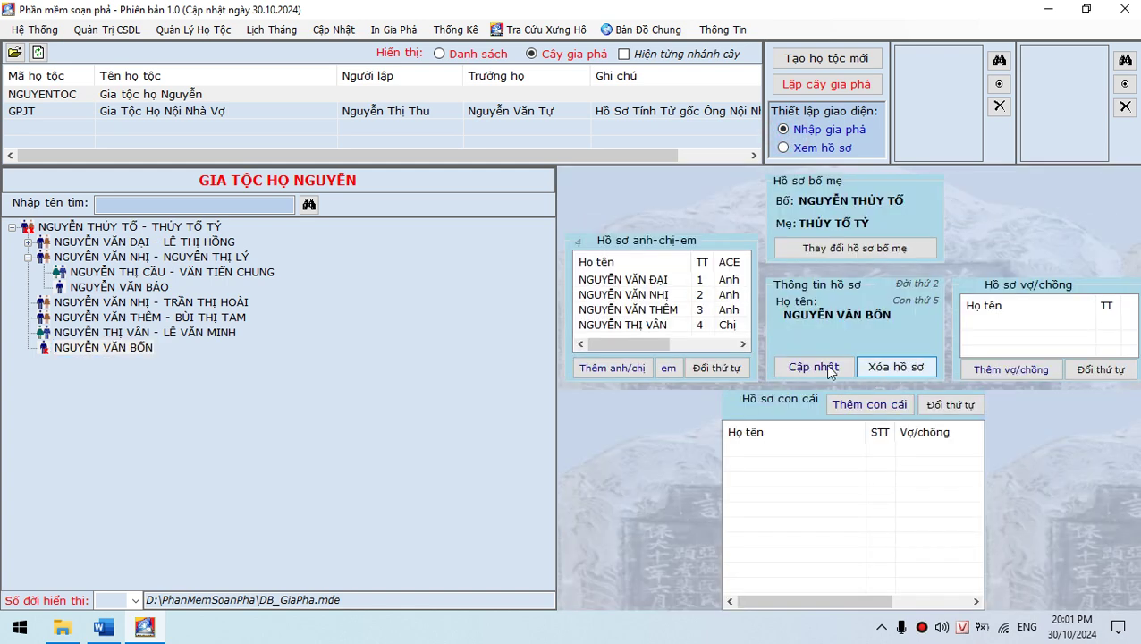
{"action": "left_click", "coordinate": [132, 257]}
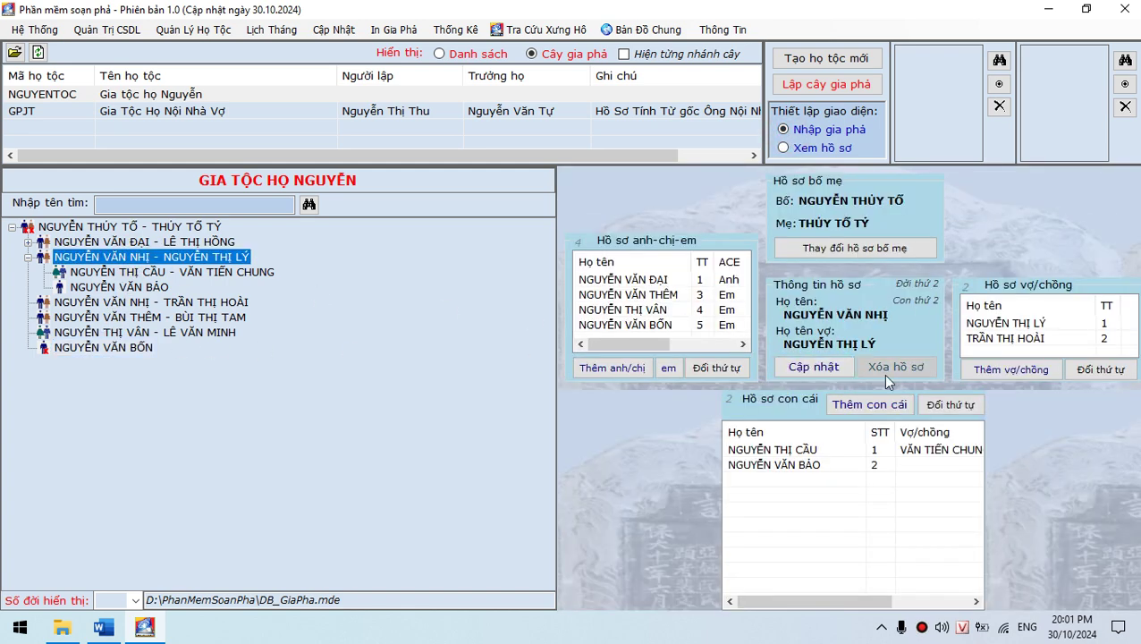
{"action": "left_click", "coordinate": [808, 462]}
{"action": "left_click", "coordinate": [808, 464]}
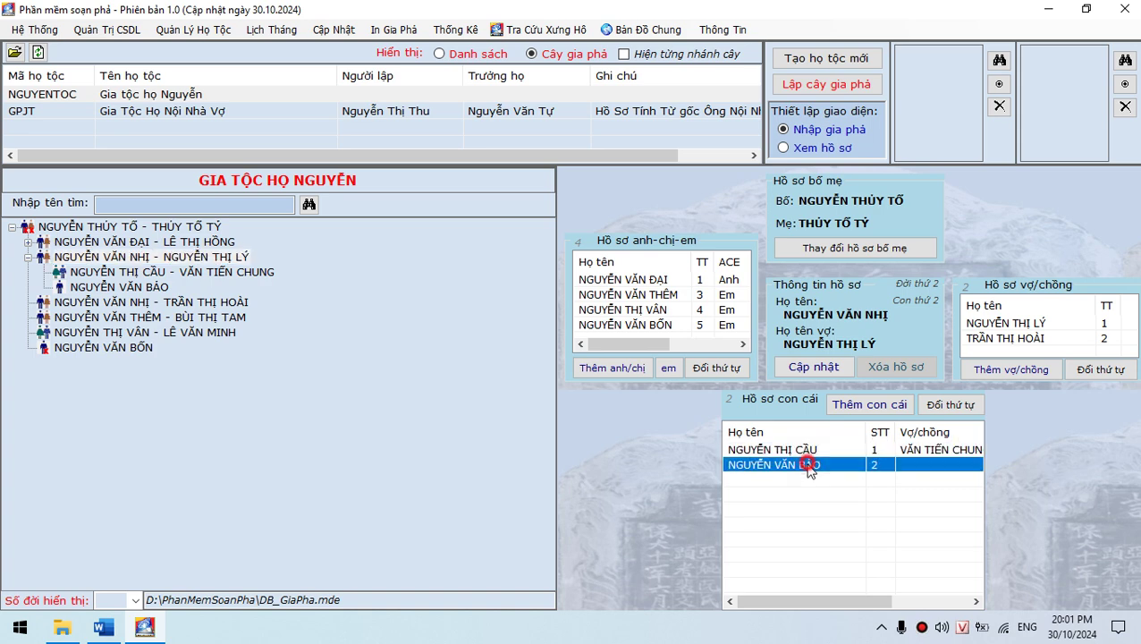
Request deletion of the fifth child's record and decline it, and view the member deletion form without removing anyone
{"action": "left_click", "coordinate": [333, 30]}
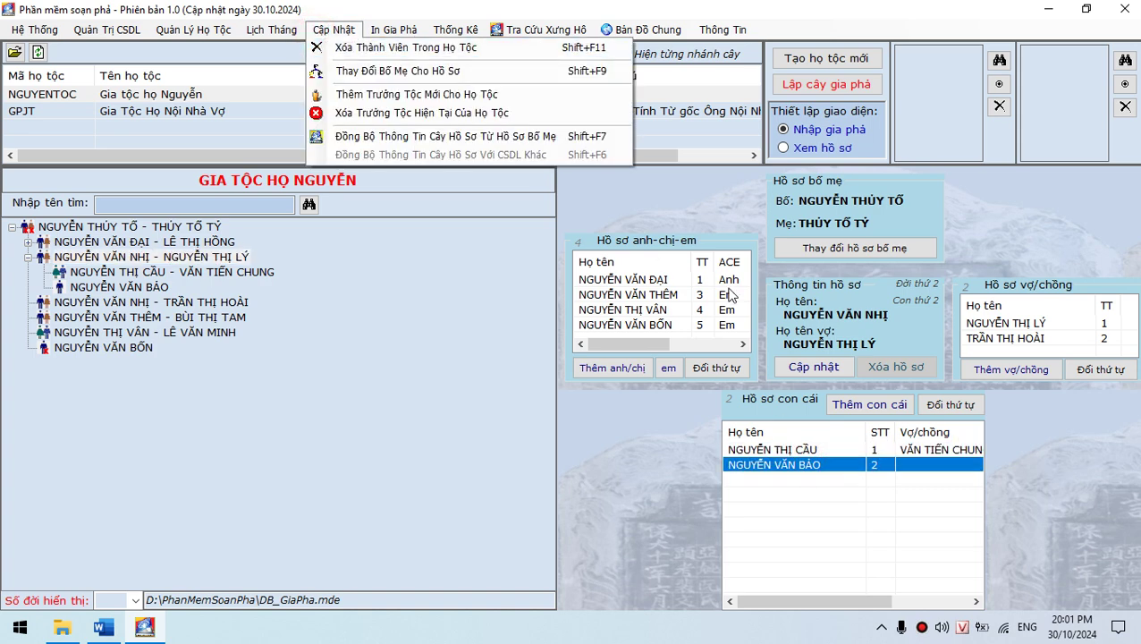
{"action": "left_click", "coordinate": [839, 447]}
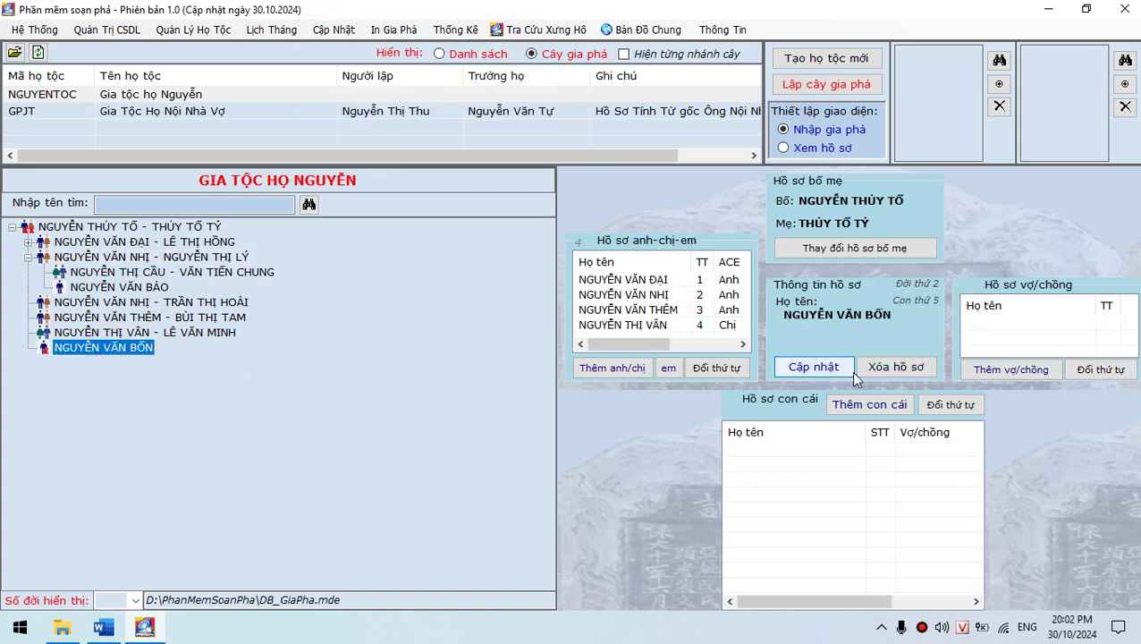
{"action": "left_click", "coordinate": [894, 368]}
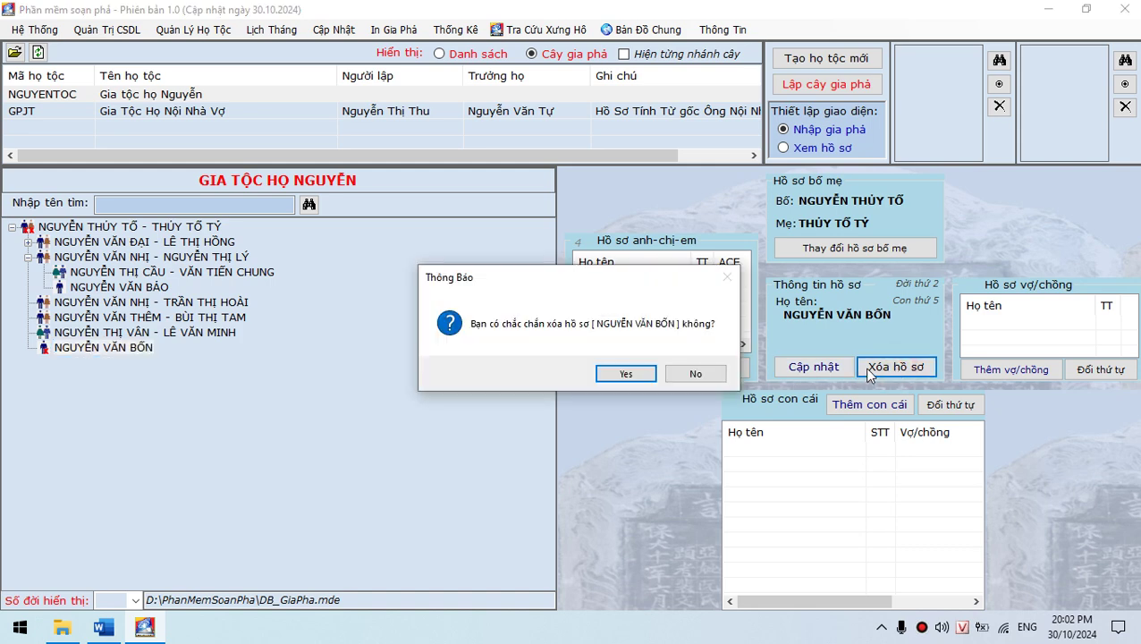
{"action": "left_click", "coordinate": [696, 373]}
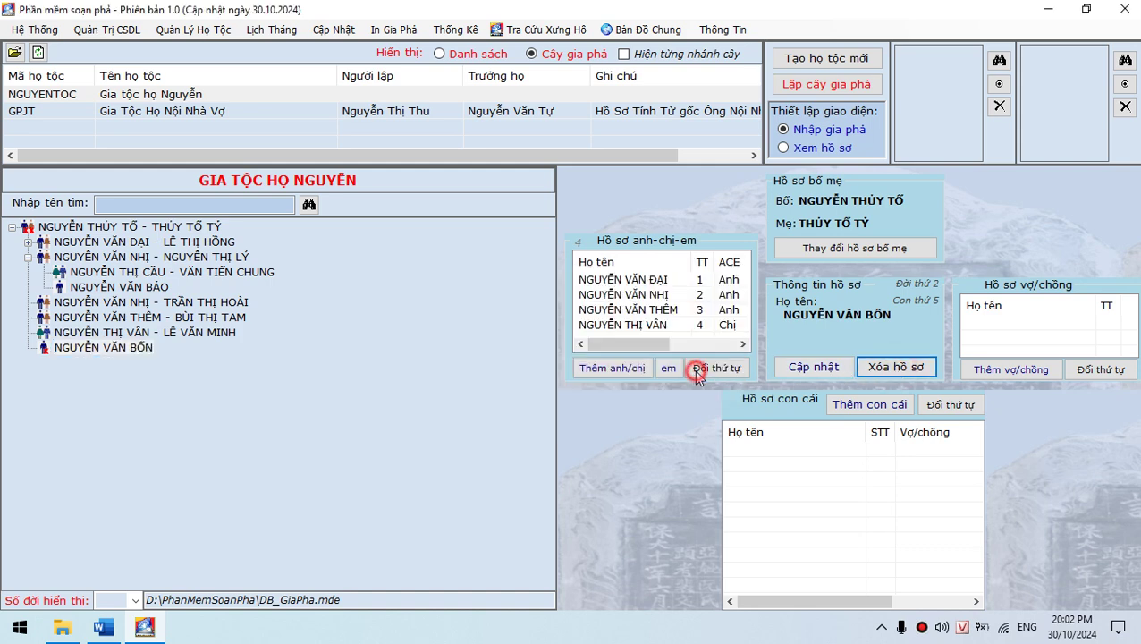
{"action": "left_click", "coordinate": [332, 30]}
{"action": "left_click", "coordinate": [345, 49]}
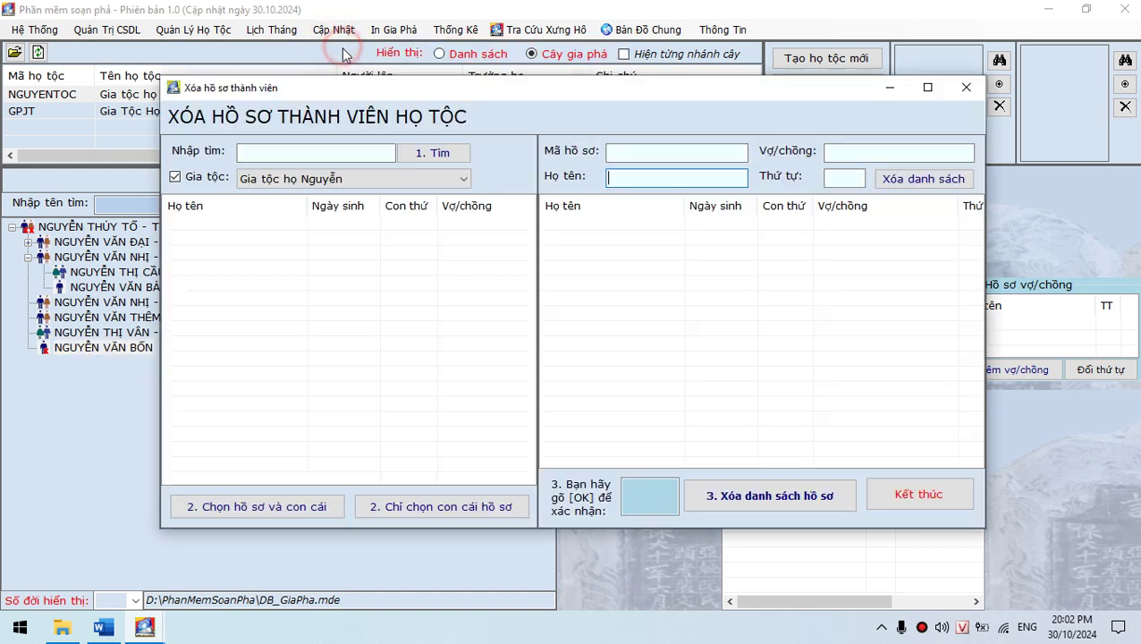
{"action": "left_click", "coordinate": [966, 88]}
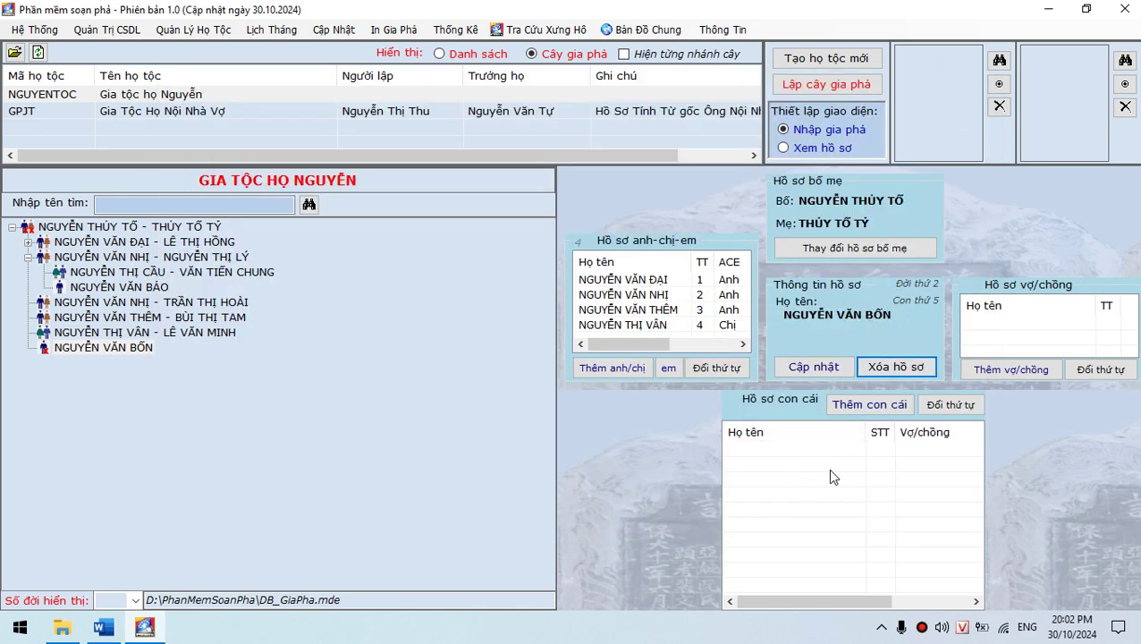
Add a new clan head above the current founder of Gia tộc họ Nguyễn, confirming the change with ok
{"action": "left_click", "coordinate": [28, 256]}
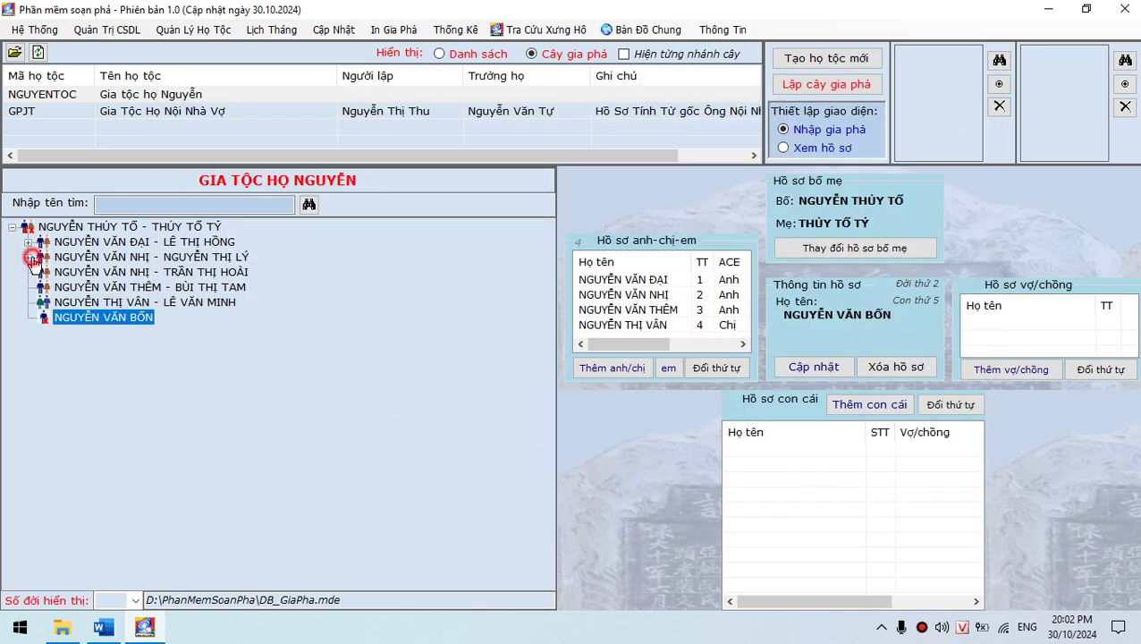
{"action": "left_click", "coordinate": [100, 229]}
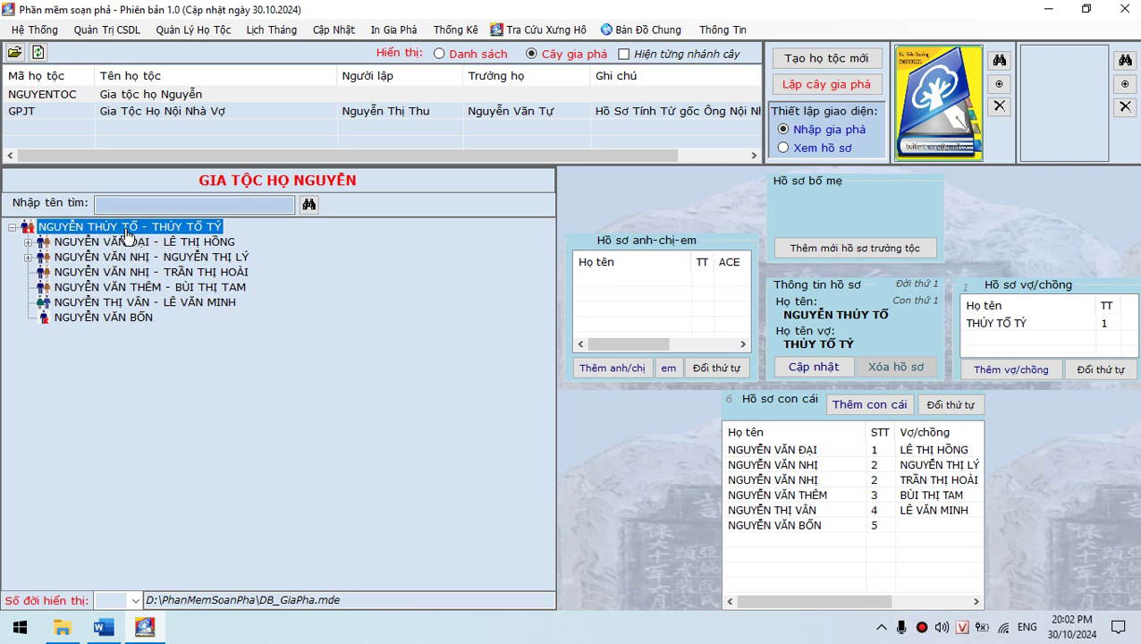
{"action": "left_click", "coordinate": [333, 30]}
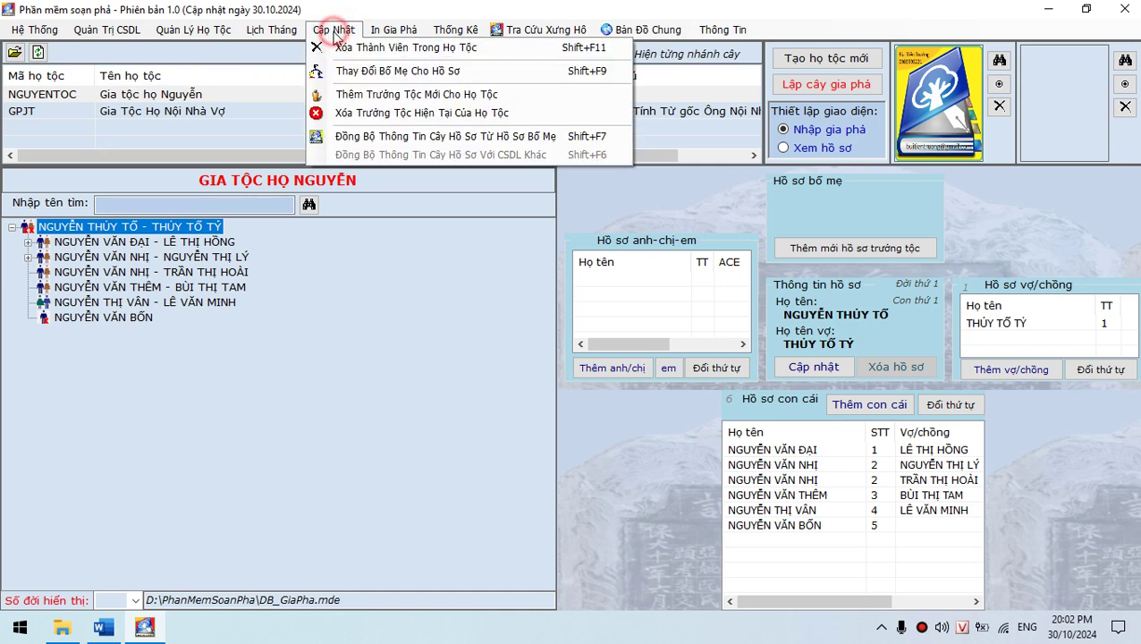
{"action": "left_click", "coordinate": [401, 95]}
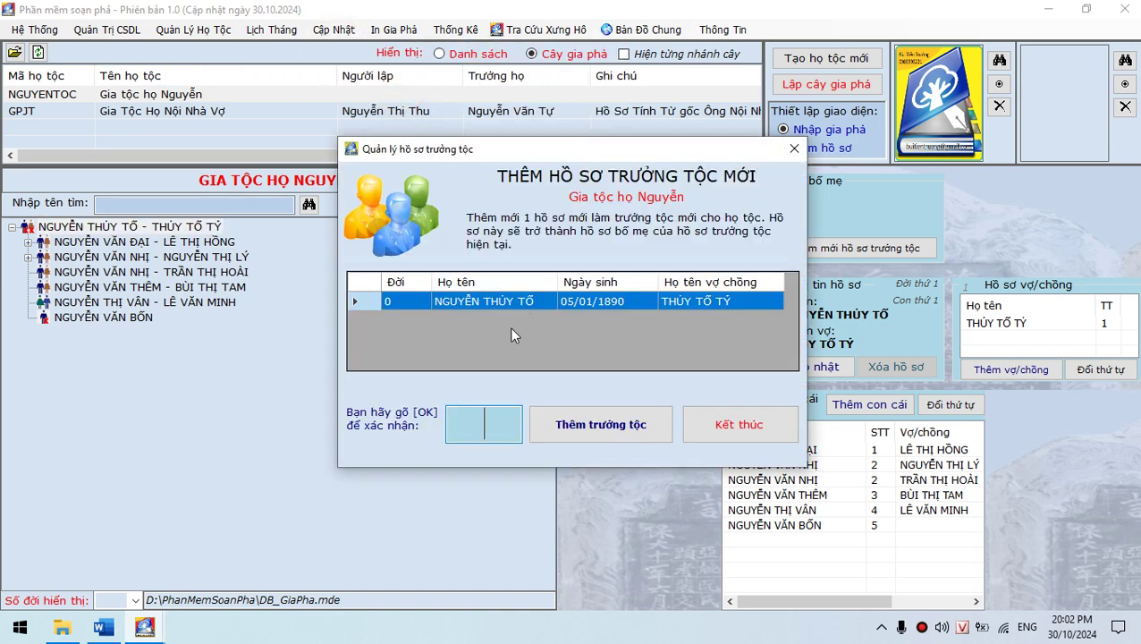
{"action": "left_click", "coordinate": [543, 304]}
{"action": "left_click", "coordinate": [483, 422]}
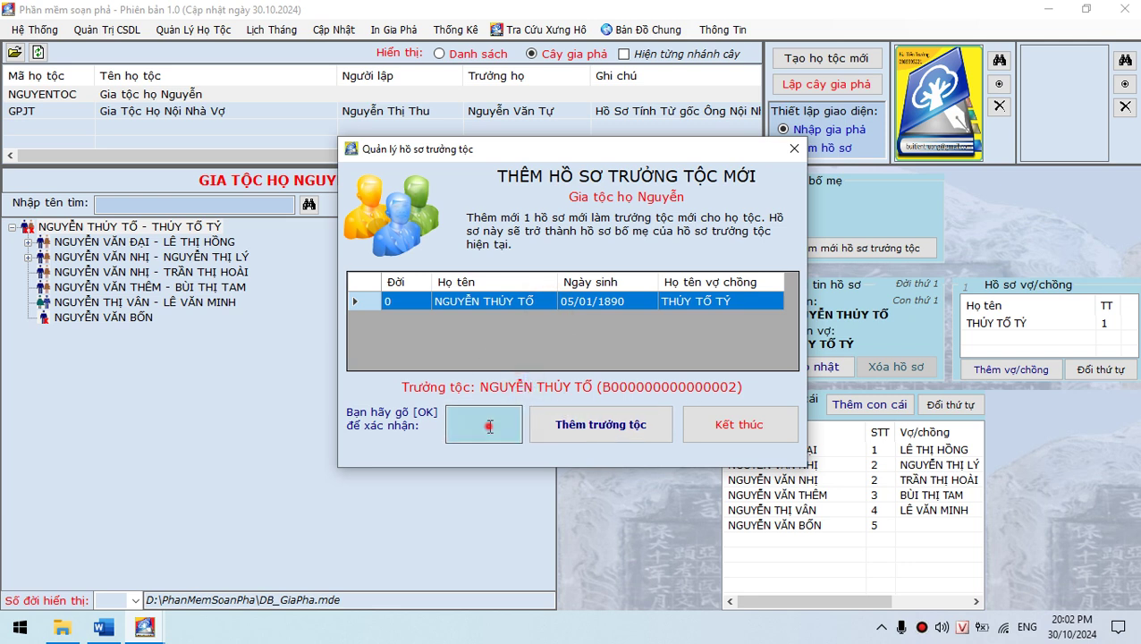
{"action": "type", "text": "ok"}
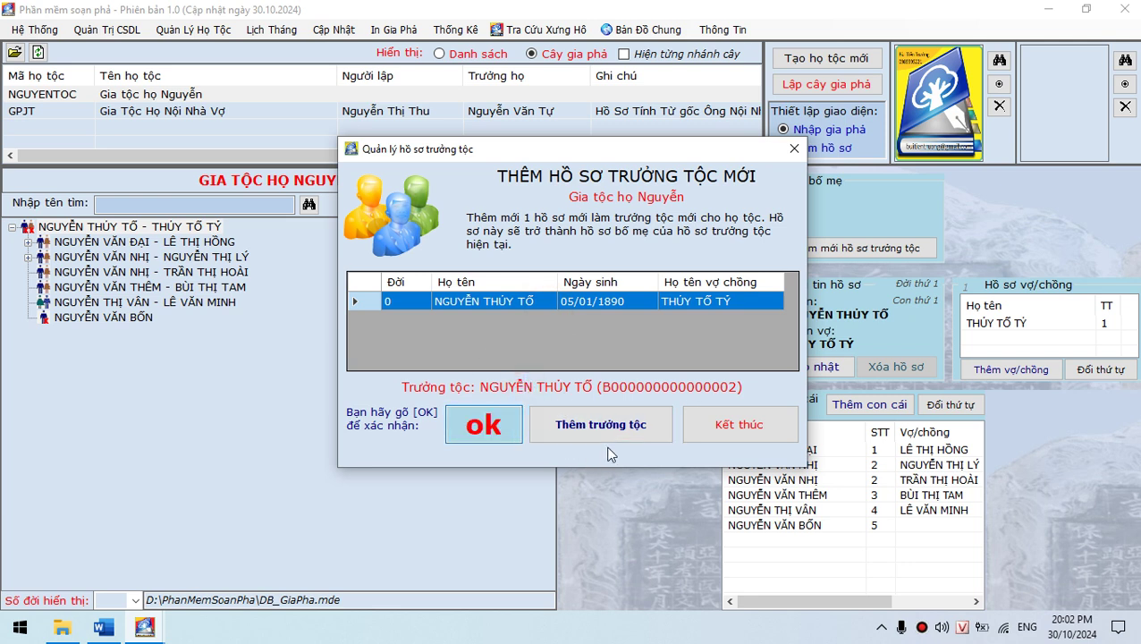
{"action": "left_click", "coordinate": [601, 433]}
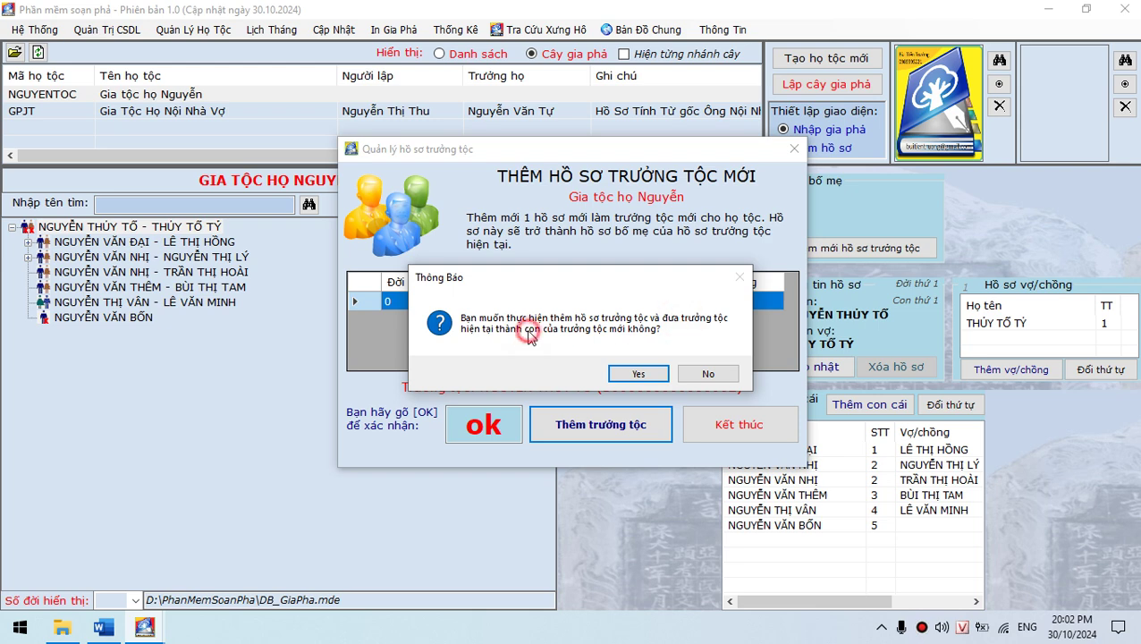
{"action": "left_click", "coordinate": [637, 374]}
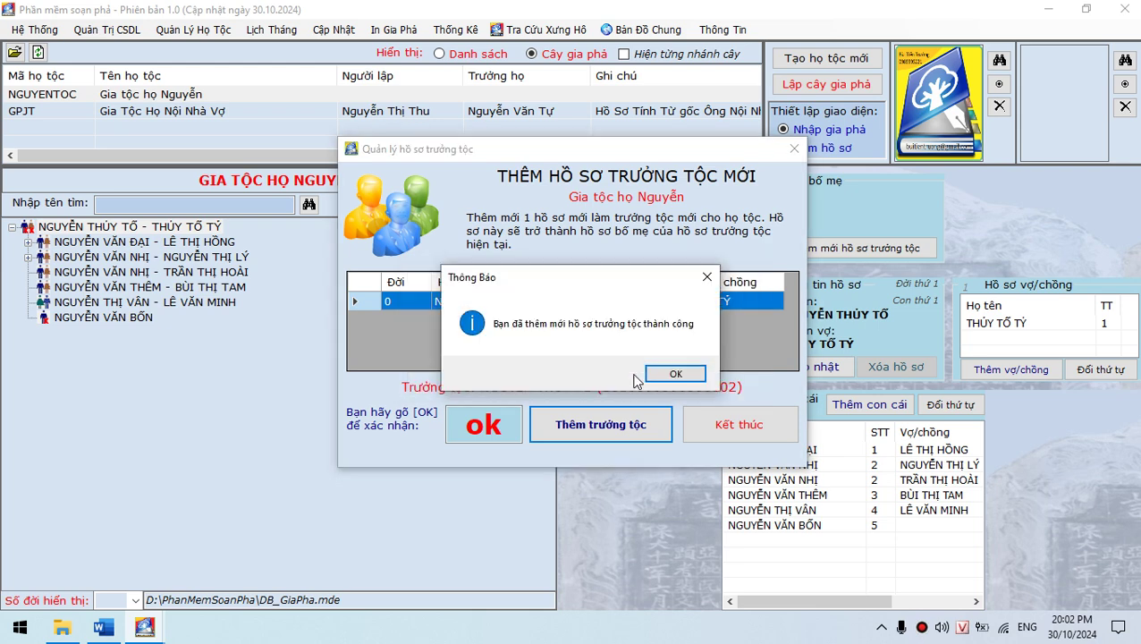
{"action": "left_click", "coordinate": [670, 376]}
Rebuild the clan tree and check the new clan head's record and the former founder's place beneath it
{"action": "left_click", "coordinate": [798, 88]}
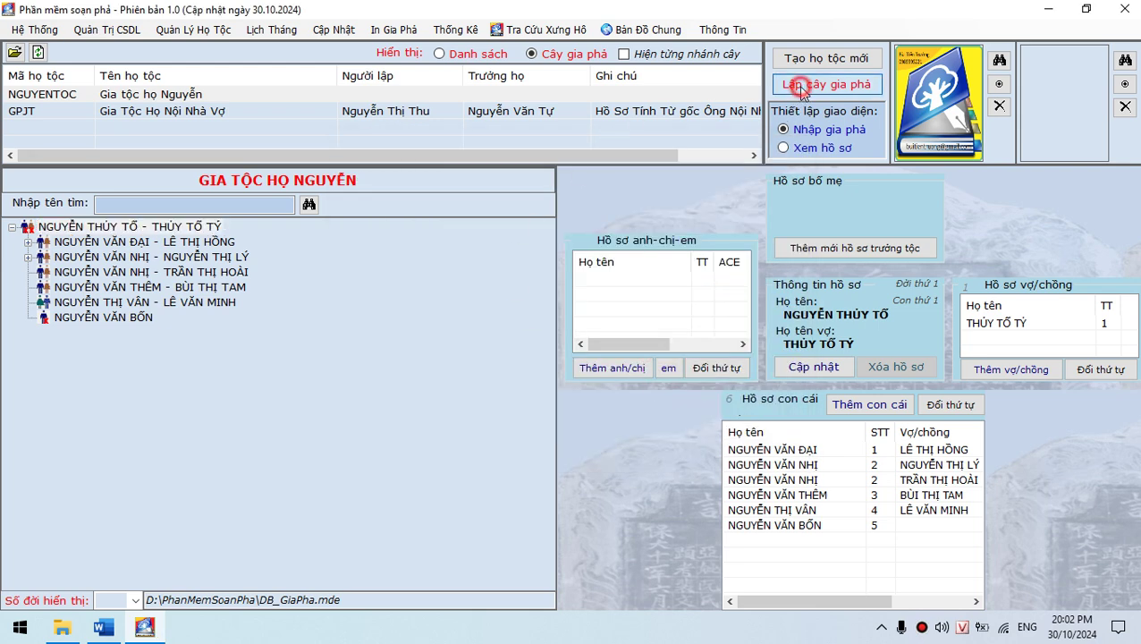
{"action": "left_click", "coordinate": [134, 230]}
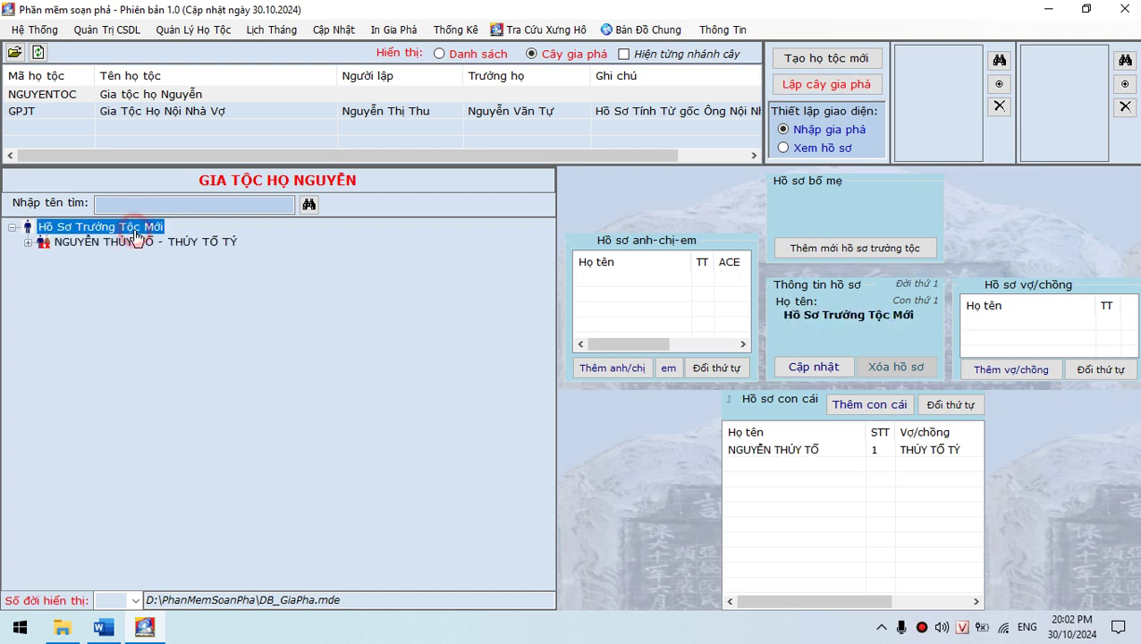
{"action": "left_click", "coordinate": [133, 243]}
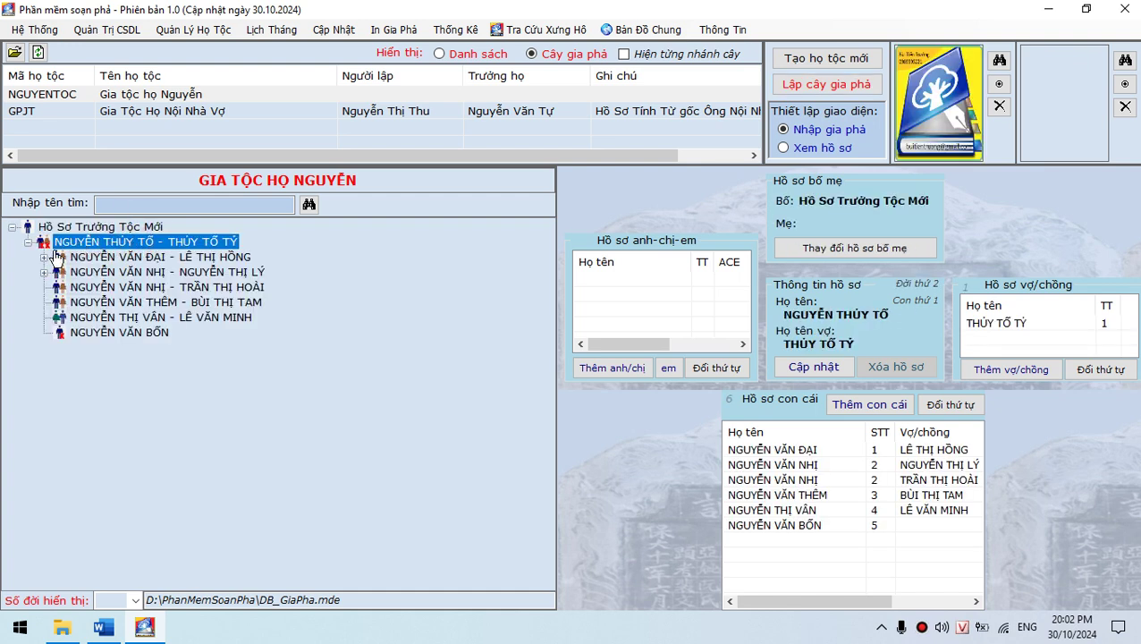
Add a second child under the new clan head by entering the child's full name, and save the record
{"action": "left_click", "coordinate": [152, 228]}
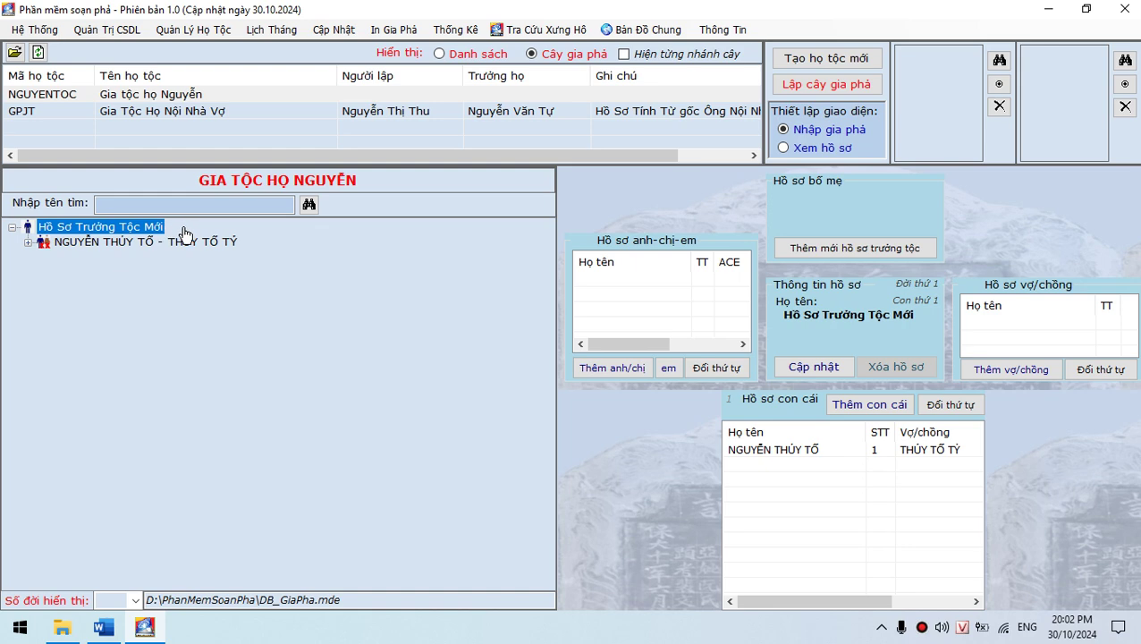
{"action": "left_click", "coordinate": [862, 407]}
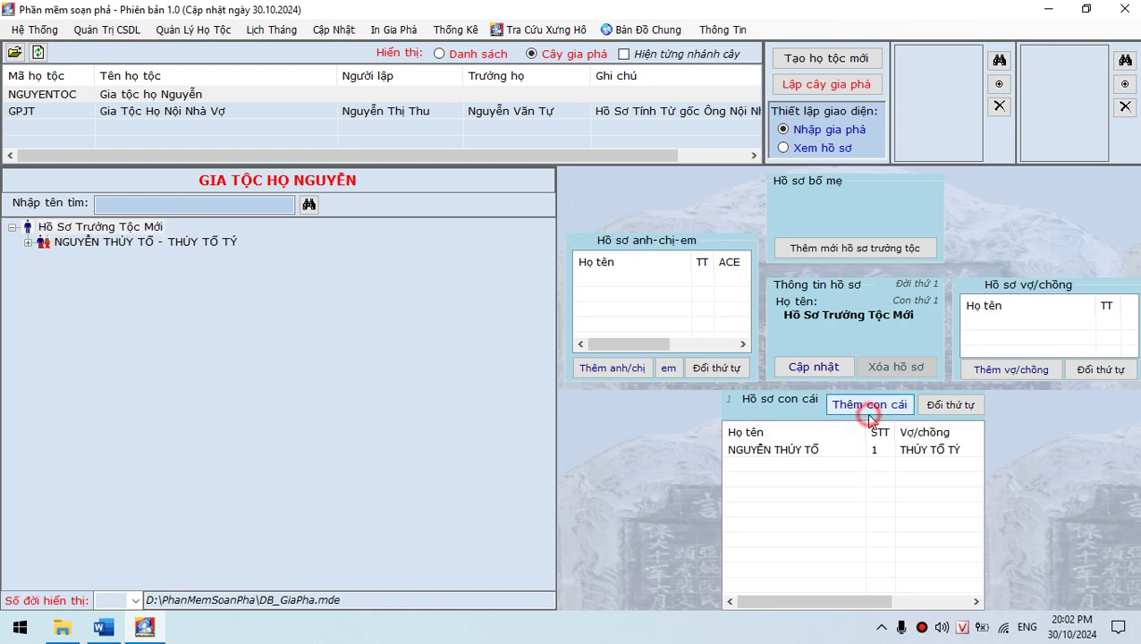
{"action": "left_click", "coordinate": [395, 87]}
{"action": "key", "text": "BackSpace"}
{"action": "type", "text": "N"}
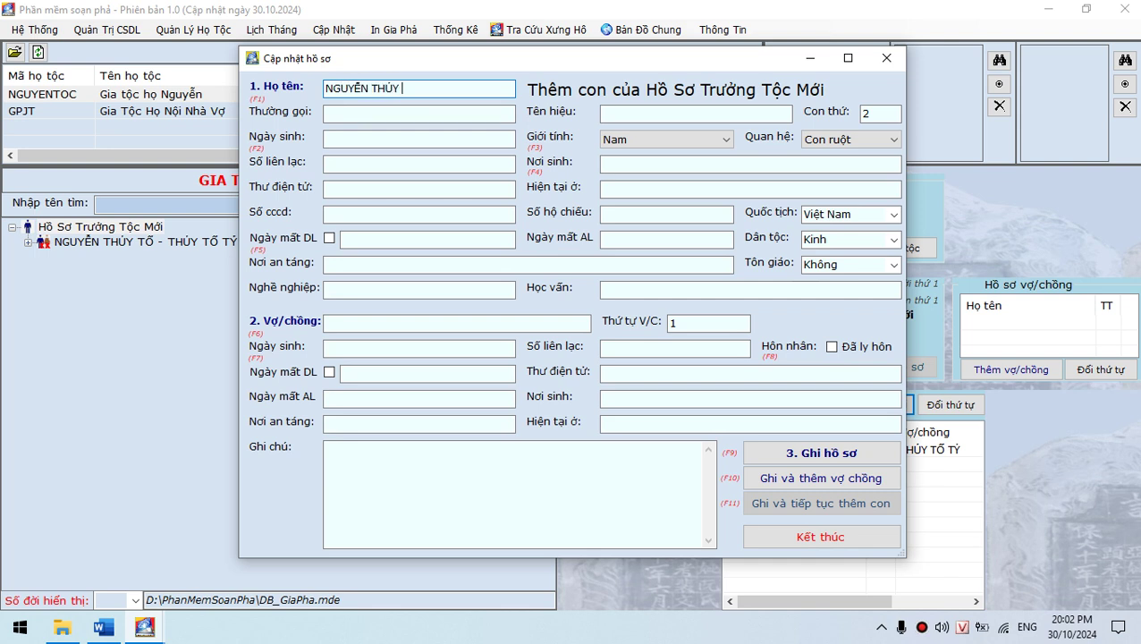
{"action": "type", "text": "GUYỄN THỦY TỐ 2"}
{"action": "left_click", "coordinate": [821, 452]}
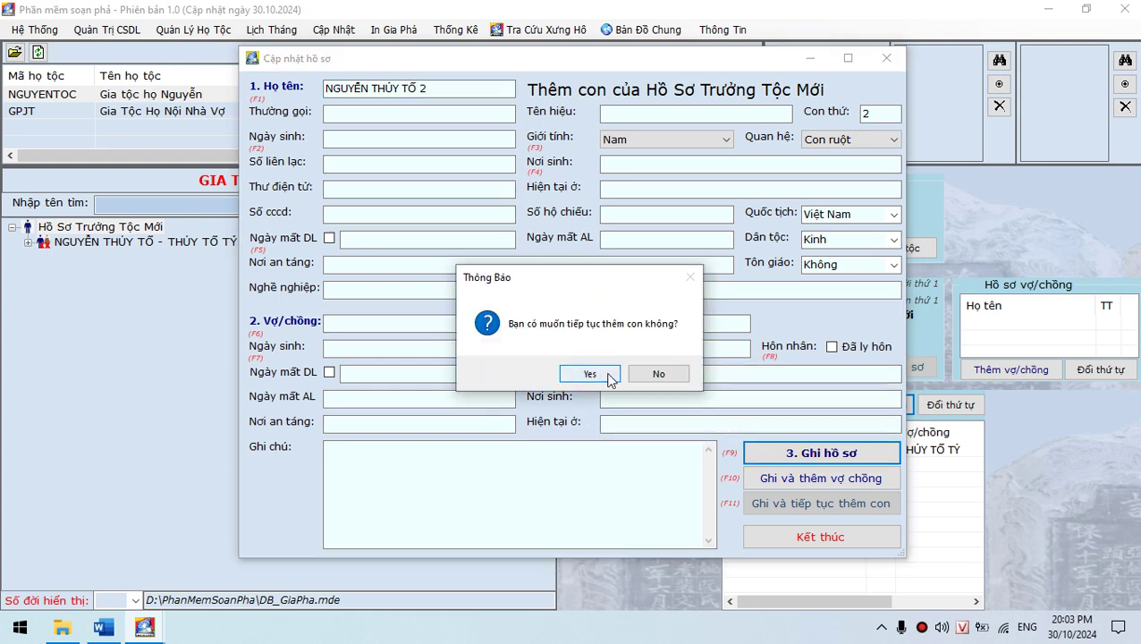
{"action": "left_click", "coordinate": [589, 374]}
{"action": "left_click", "coordinate": [818, 534]}
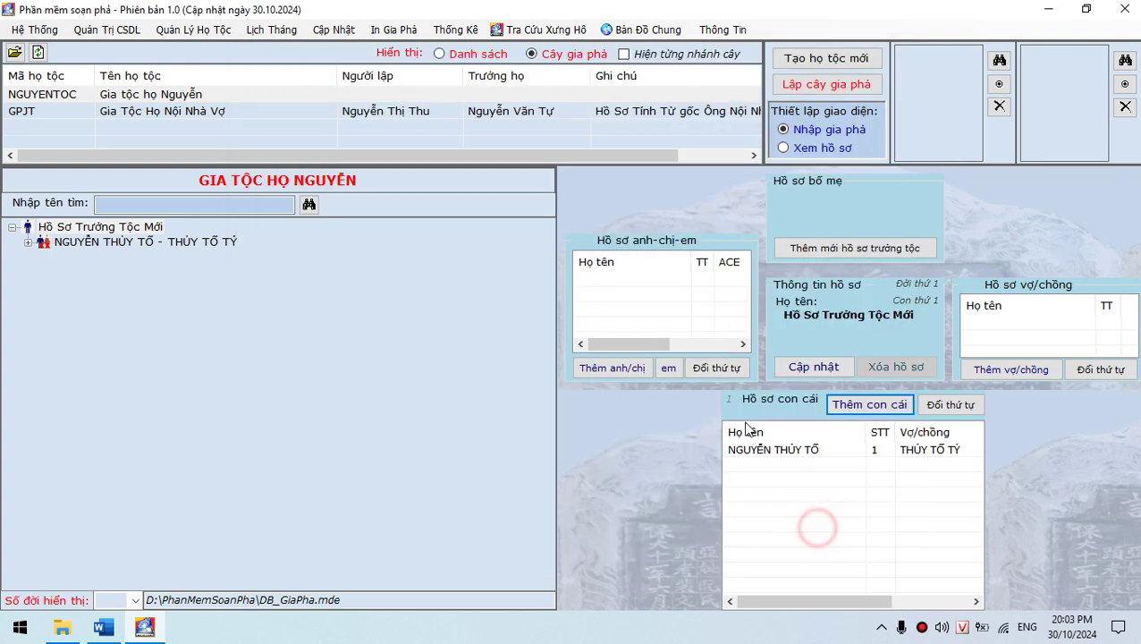
Rebuild the clan tree and select the former founder's record to check the new sibling
{"action": "left_click", "coordinate": [807, 85]}
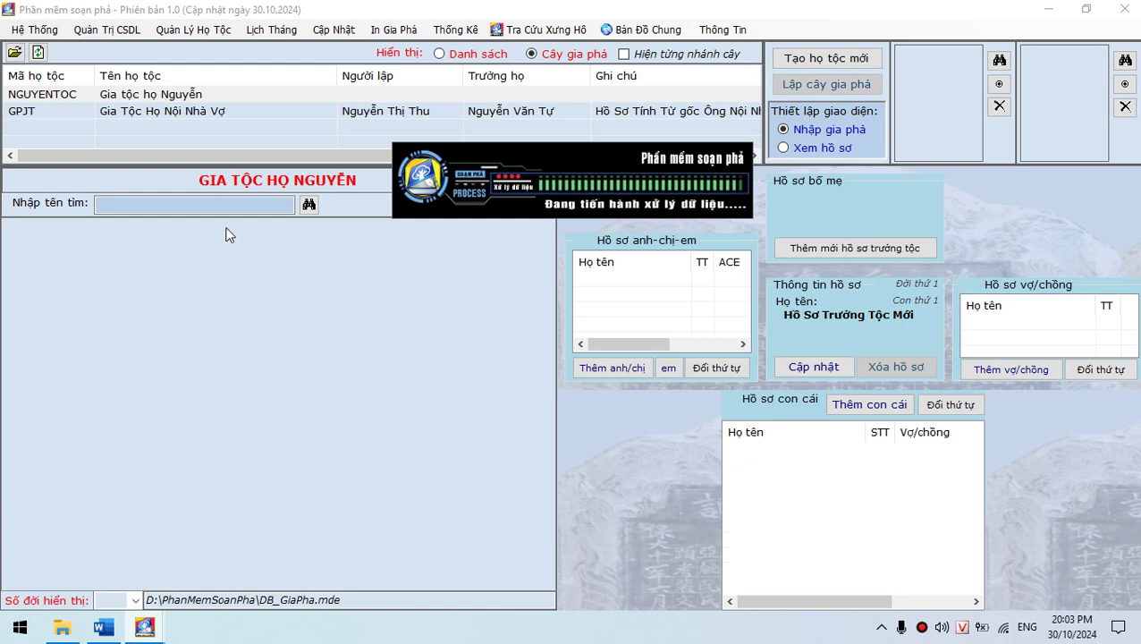
{"action": "left_click", "coordinate": [104, 228]}
{"action": "left_click", "coordinate": [103, 249]}
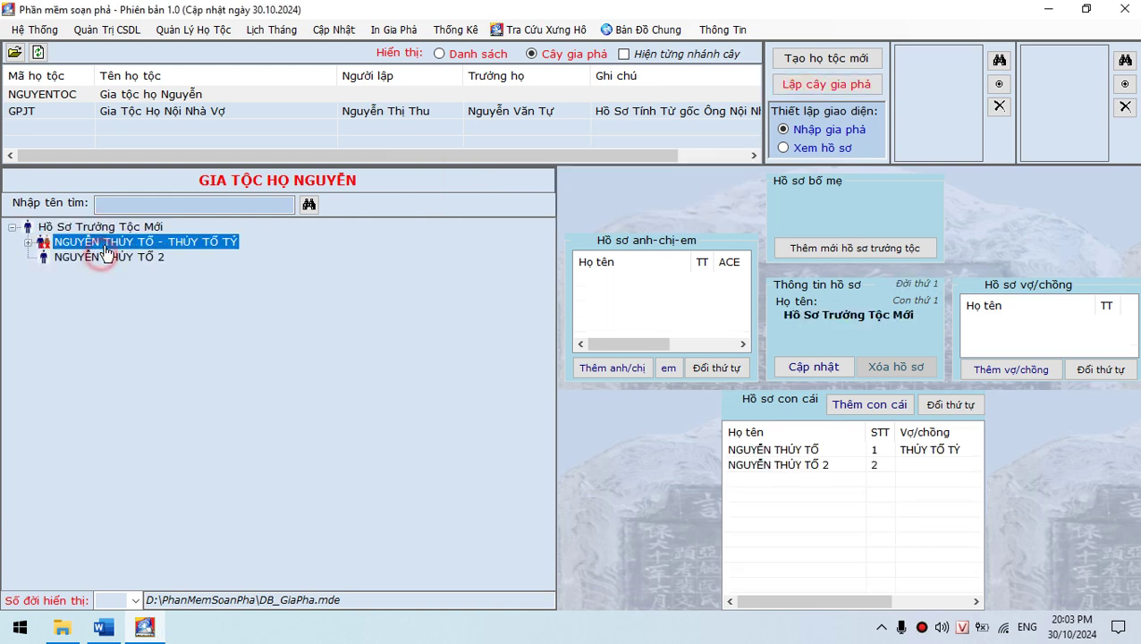
{"action": "left_click", "coordinate": [104, 241]}
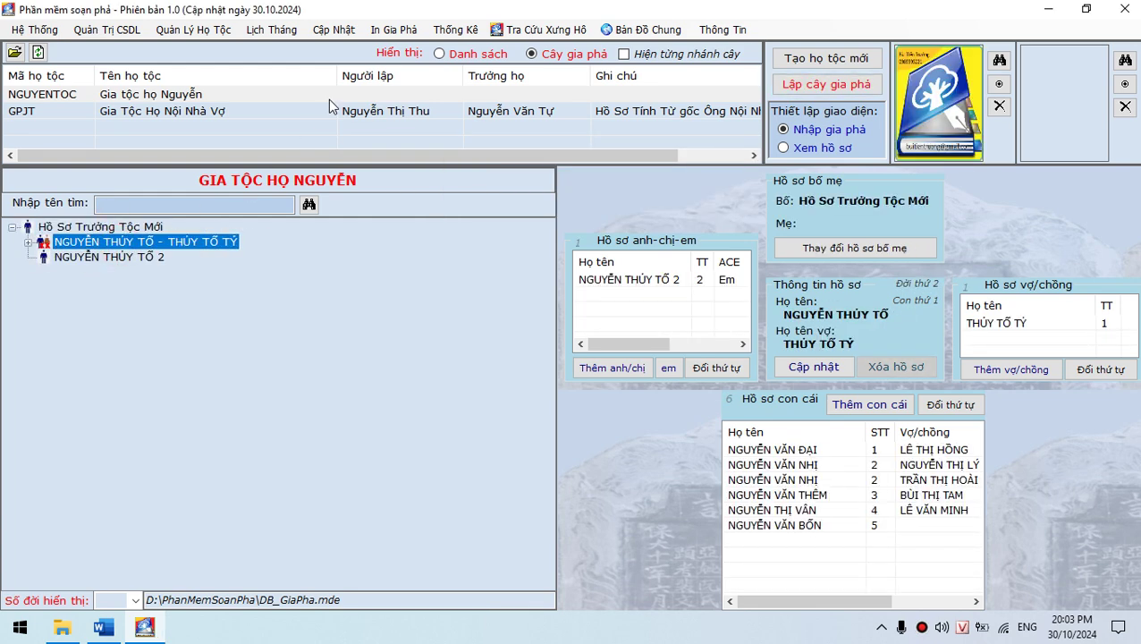
Try to delete the current clan head record, entering ok as confirmation, and close the clan head management form
{"action": "left_click", "coordinate": [334, 30]}
{"action": "left_click", "coordinate": [324, 110]}
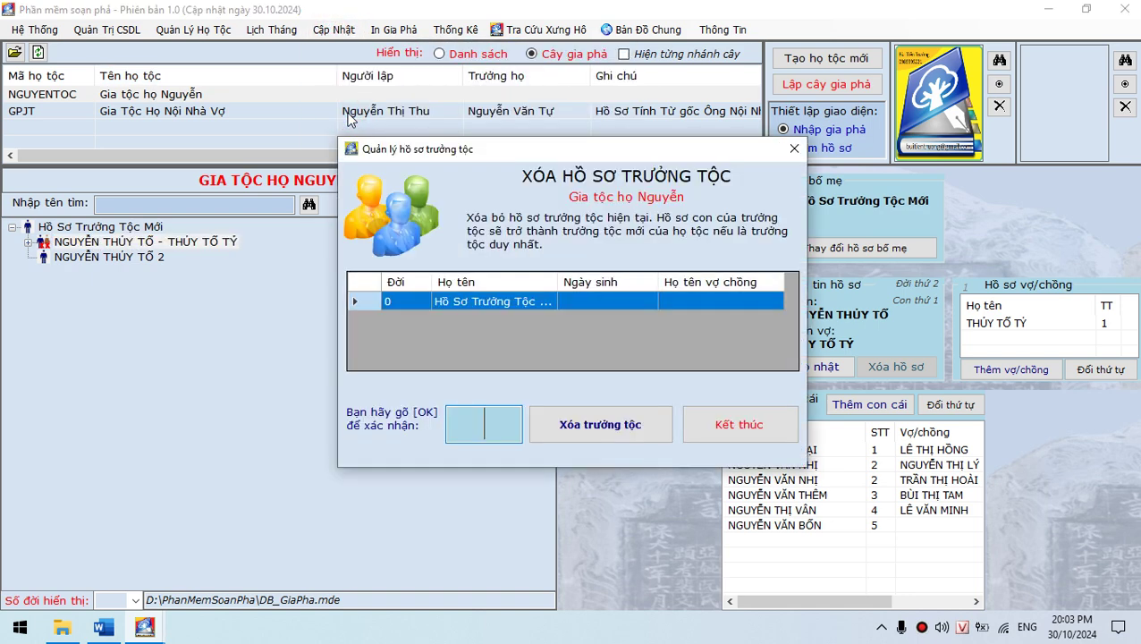
{"action": "left_click", "coordinate": [512, 302]}
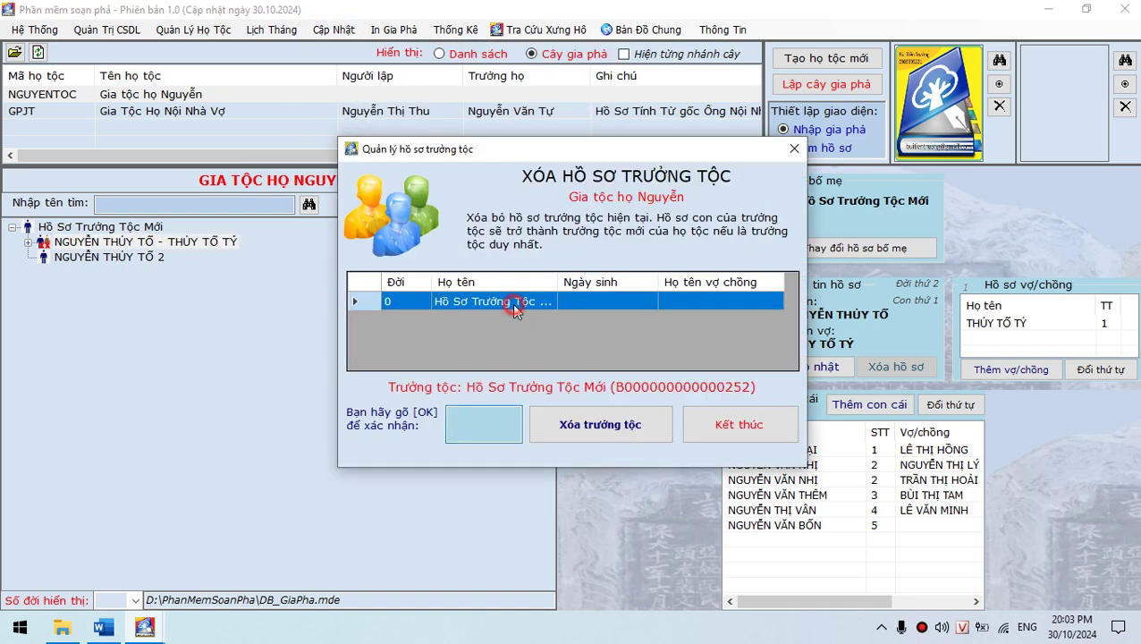
{"action": "left_click", "coordinate": [587, 429]}
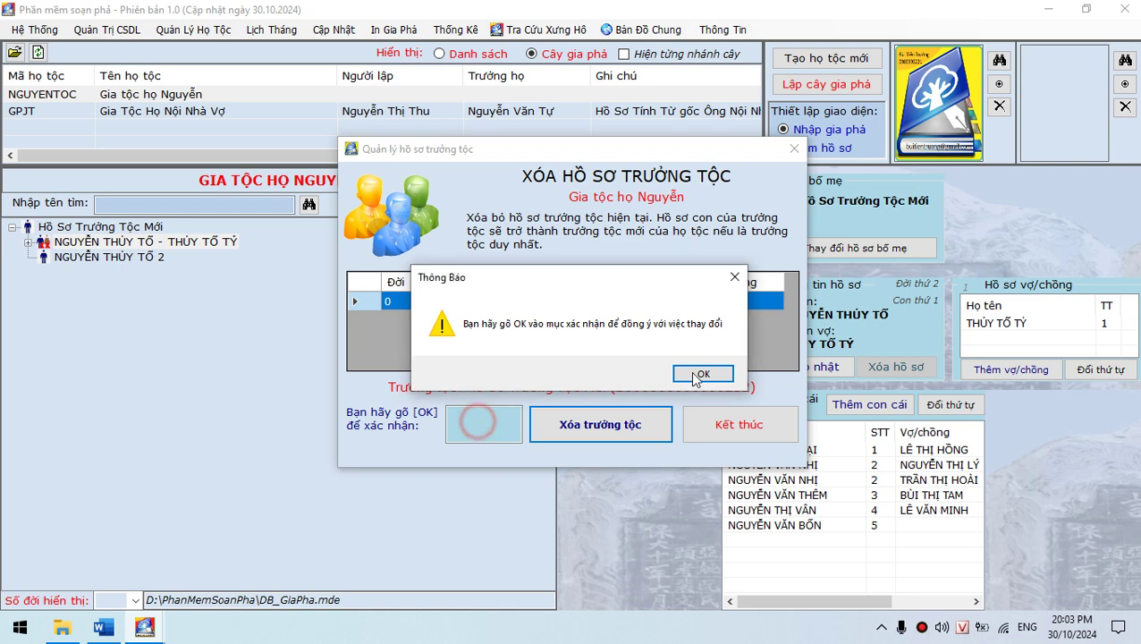
{"action": "left_click", "coordinate": [699, 373]}
{"action": "type", "text": "ok"}
{"action": "left_click", "coordinate": [590, 427]}
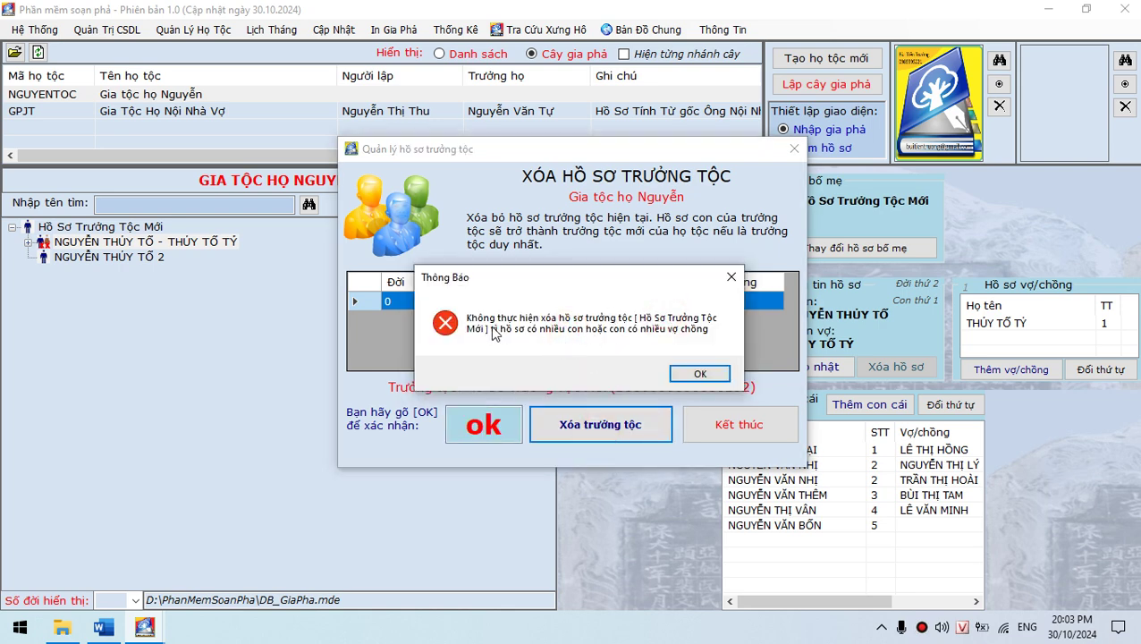
{"action": "left_click", "coordinate": [699, 373]}
{"action": "left_click", "coordinate": [733, 426]}
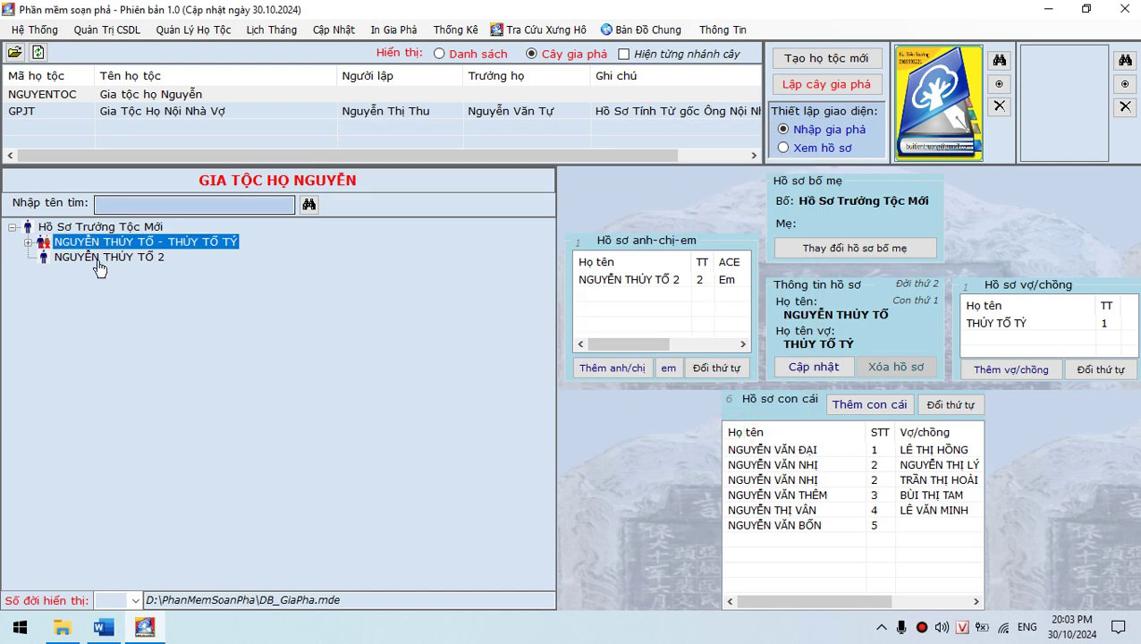
Examine the records of the new clan head and its two children, comparing their parent, sibling, spouse and child details
{"action": "left_click", "coordinate": [93, 226]}
{"action": "left_click", "coordinate": [96, 242]}
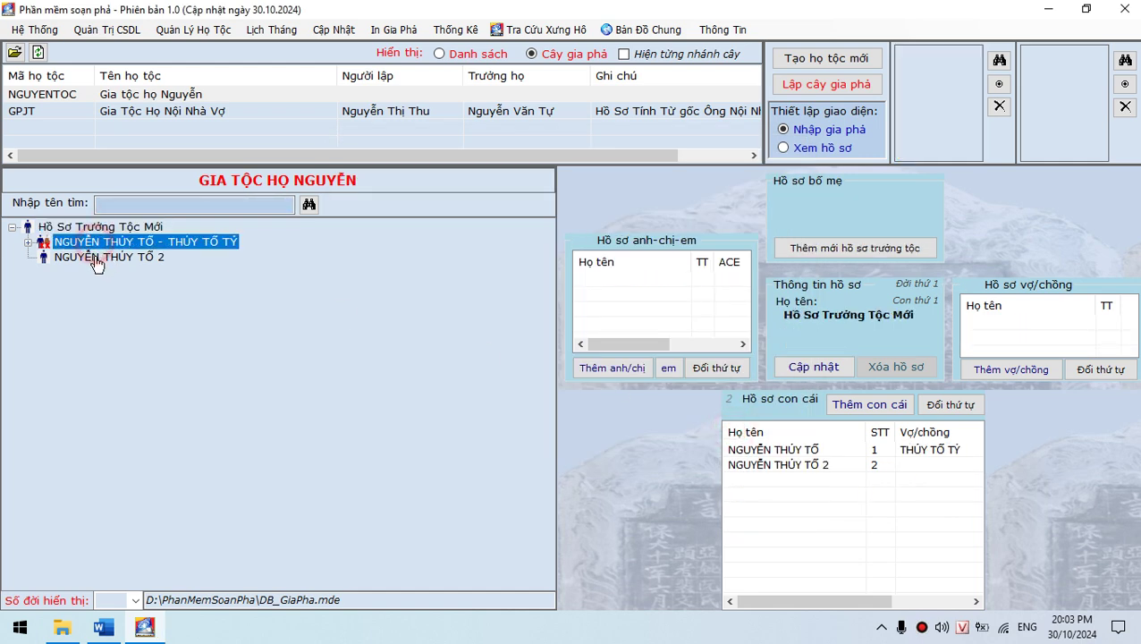
{"action": "left_click", "coordinate": [94, 259]}
{"action": "left_click", "coordinate": [105, 244]}
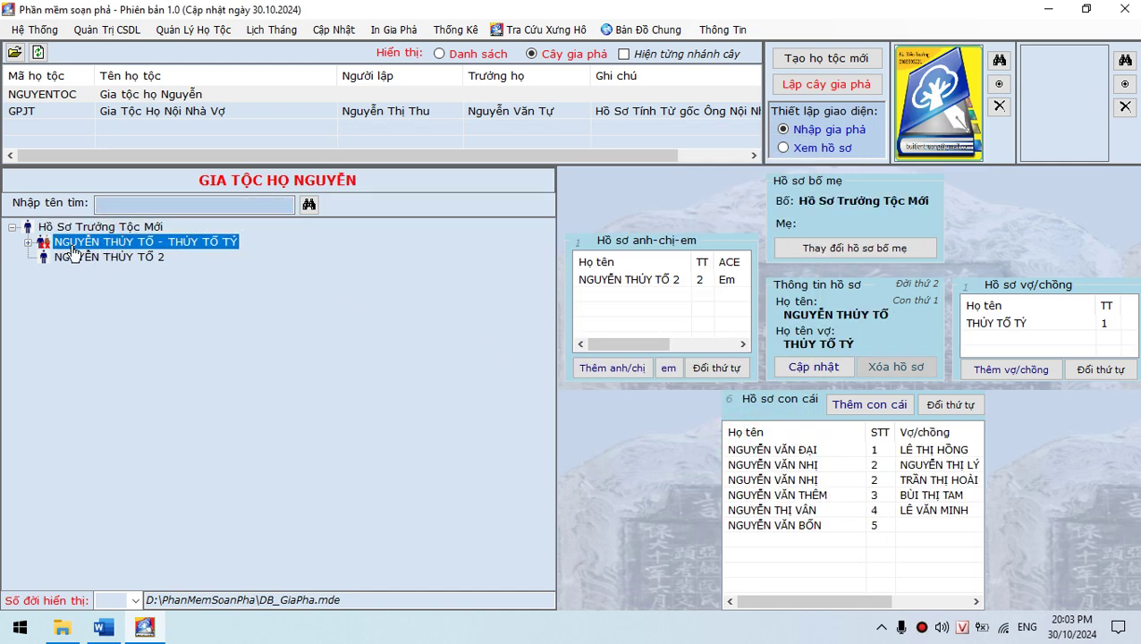
{"action": "left_click", "coordinate": [67, 228]}
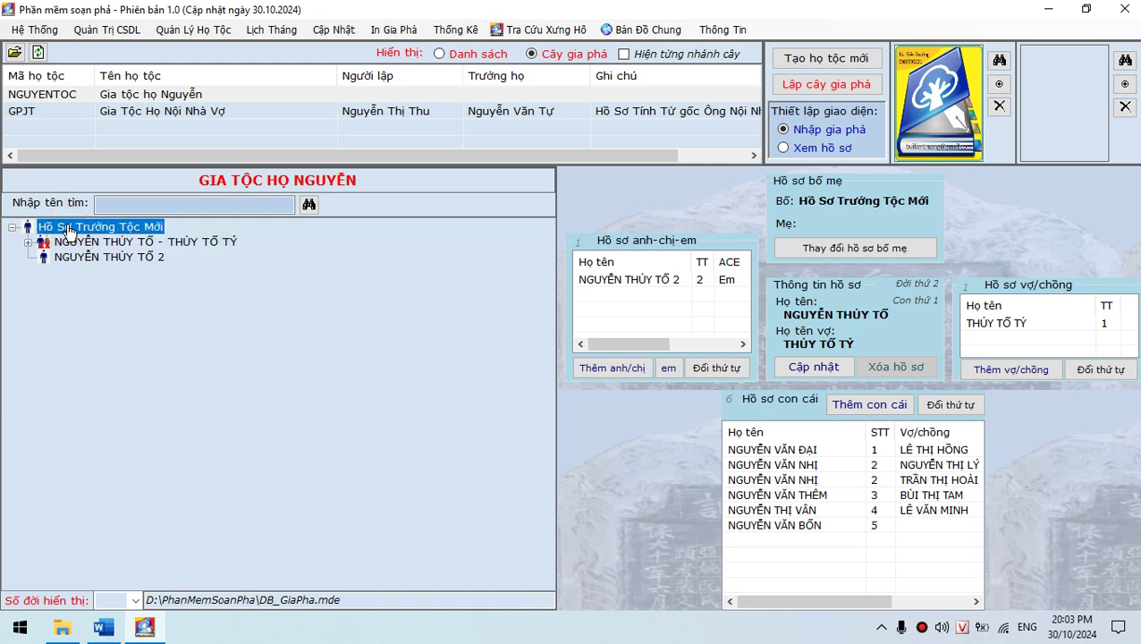
{"action": "left_click", "coordinate": [109, 259]}
{"action": "left_click", "coordinate": [107, 227]}
{"action": "left_click", "coordinate": [108, 259]}
{"action": "left_click", "coordinate": [108, 244]}
{"action": "left_click", "coordinate": [107, 259]}
{"action": "left_click", "coordinate": [108, 244]}
{"action": "left_click", "coordinate": [109, 258]}
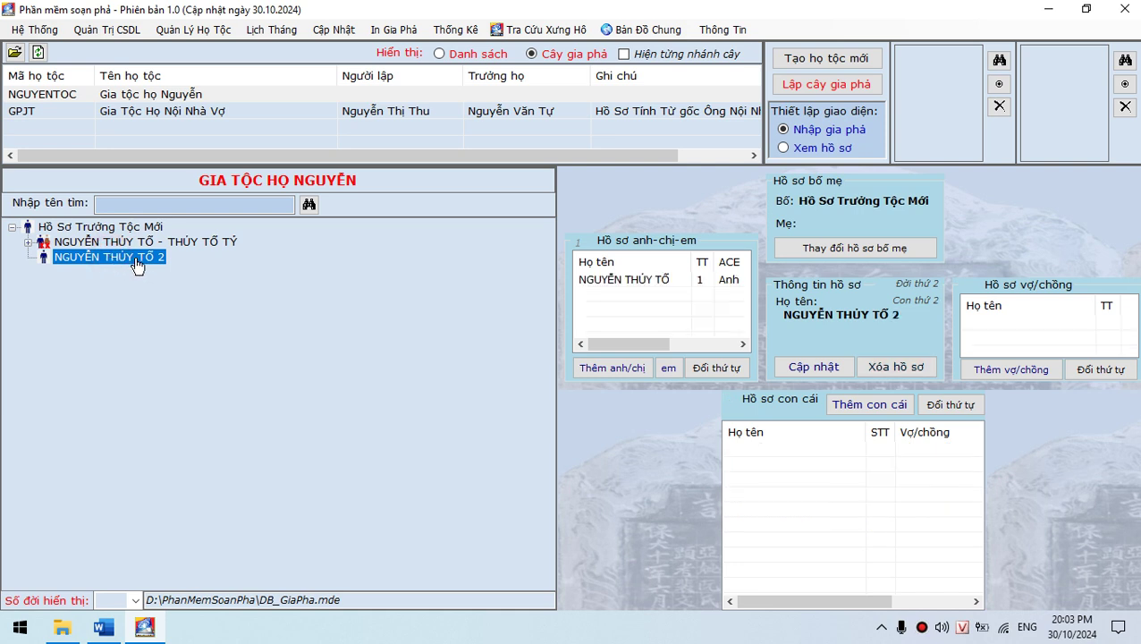
{"action": "left_click", "coordinate": [147, 243]}
{"action": "left_click", "coordinate": [144, 259]}
{"action": "left_click", "coordinate": [135, 242]}
{"action": "left_click", "coordinate": [134, 259]}
{"action": "left_click", "coordinate": [144, 243]}
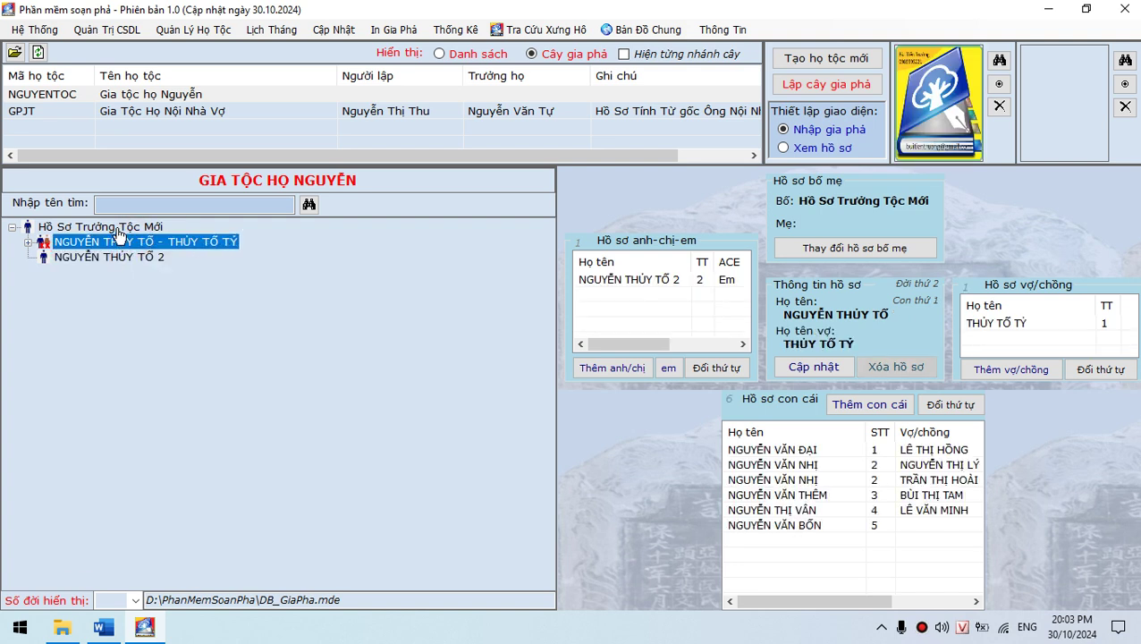
Review the parent and sibling details of the clan head's two children once more, ending on the second child's record
{"action": "left_click", "coordinate": [115, 229]}
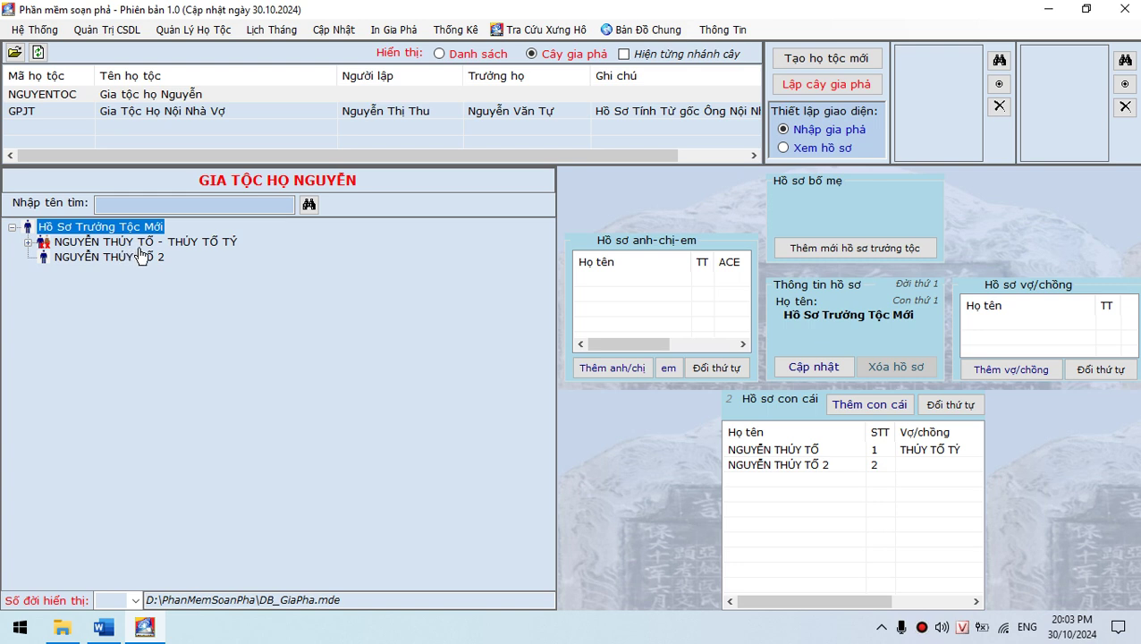
{"action": "left_click", "coordinate": [138, 259]}
{"action": "left_click", "coordinate": [128, 243]}
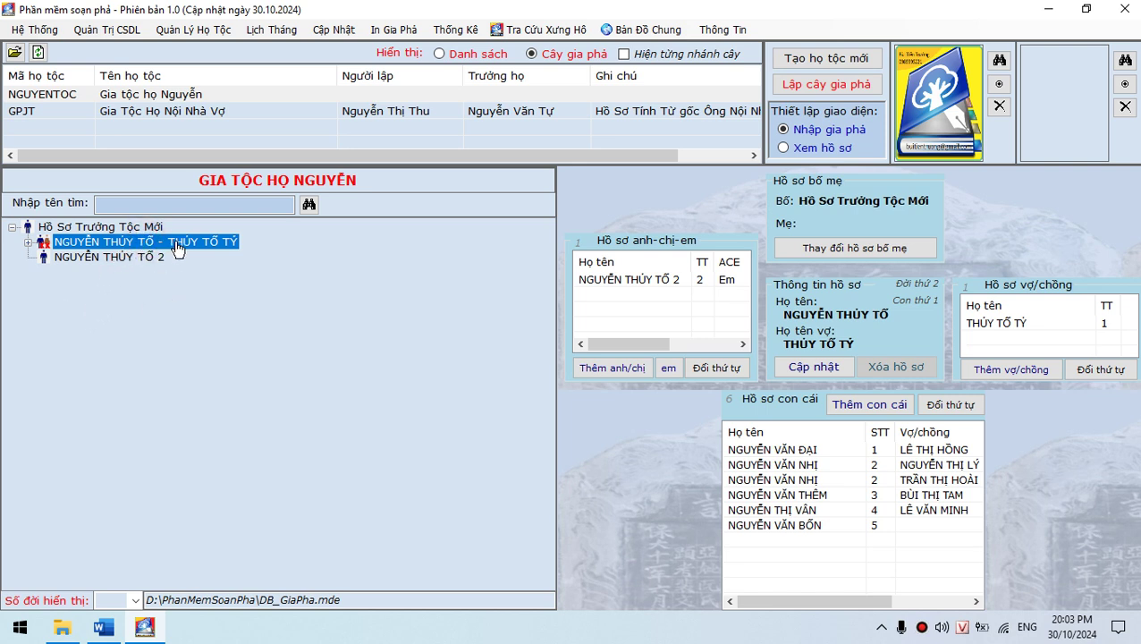
{"action": "left_click", "coordinate": [127, 257]}
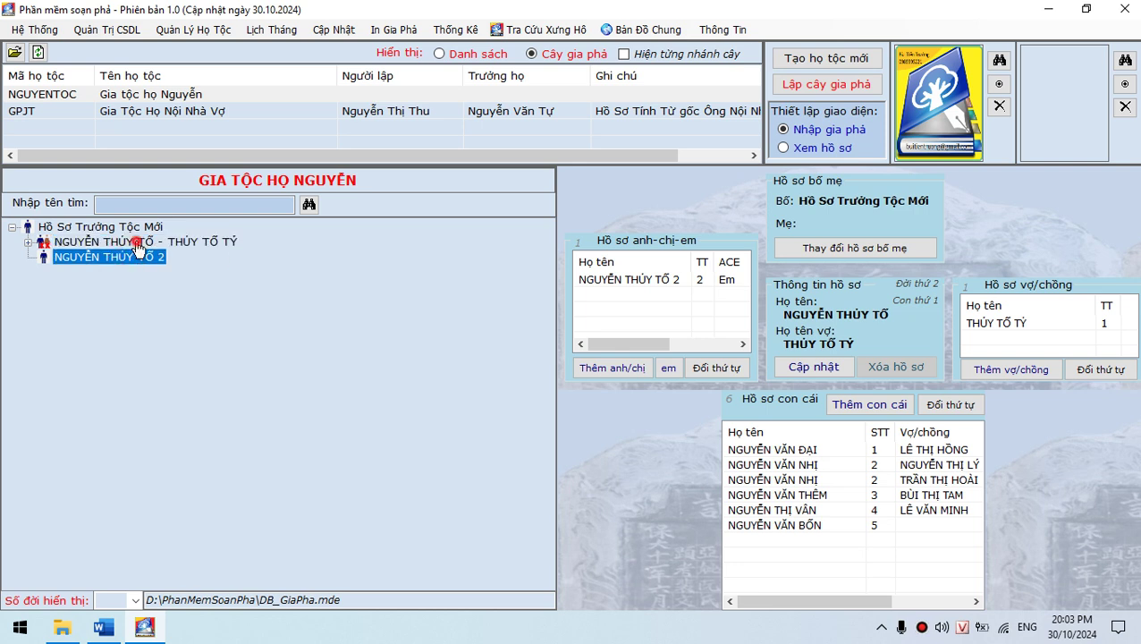
{"action": "left_click", "coordinate": [130, 260]}
{"action": "left_click", "coordinate": [128, 230]}
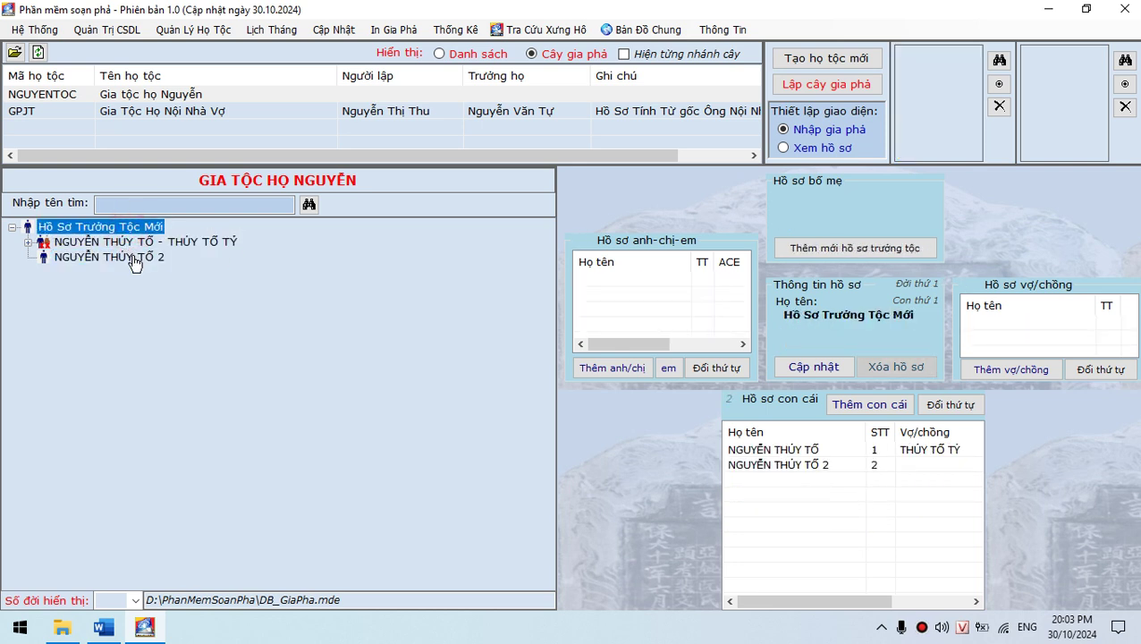
{"action": "left_click", "coordinate": [127, 256]}
In the member deletion form, search for the clan head's second child and add that record with its children to the deletion list
{"action": "left_click", "coordinate": [352, 32]}
{"action": "left_click", "coordinate": [347, 48]}
{"action": "left_click", "coordinate": [384, 152]}
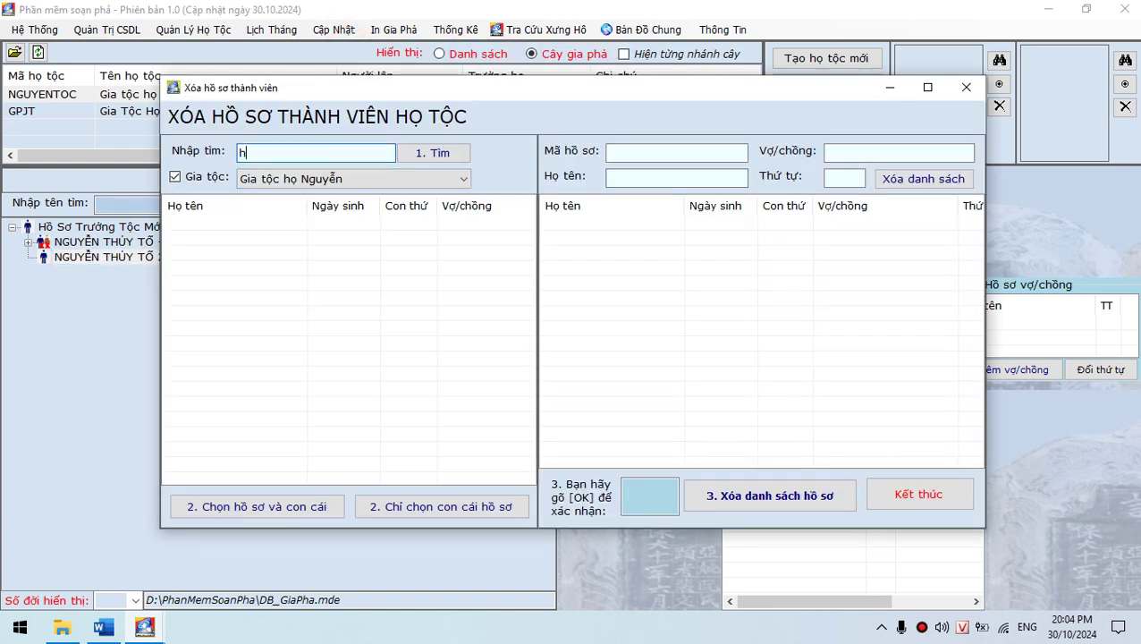
{"action": "type", "text": "thúy"}
{"action": "key", "text": "Return"}
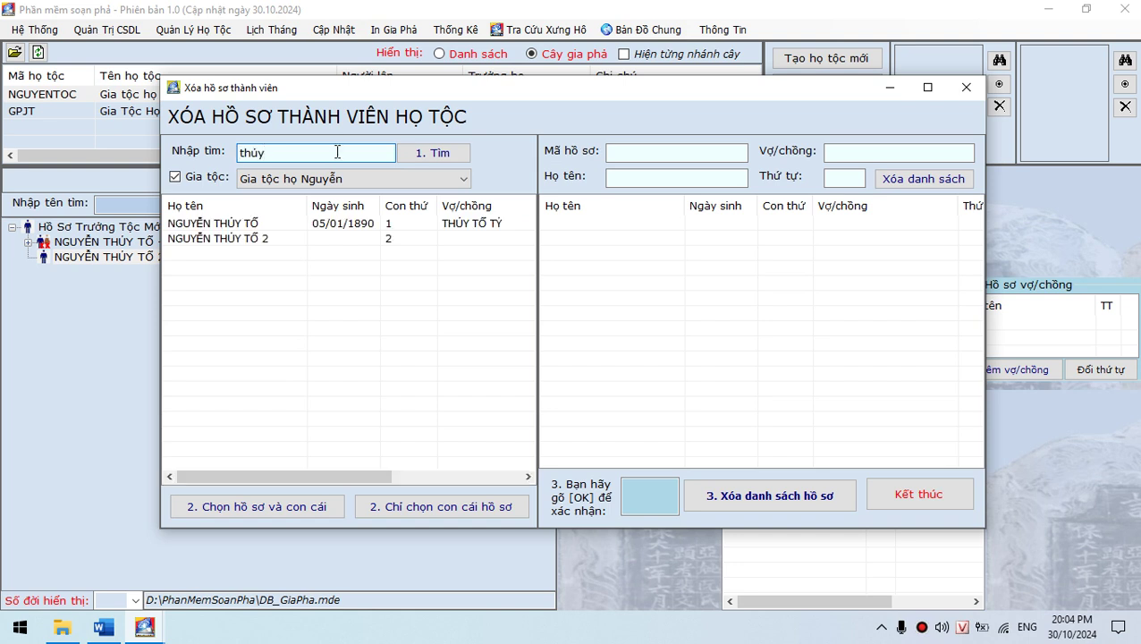
{"action": "left_click", "coordinate": [325, 243]}
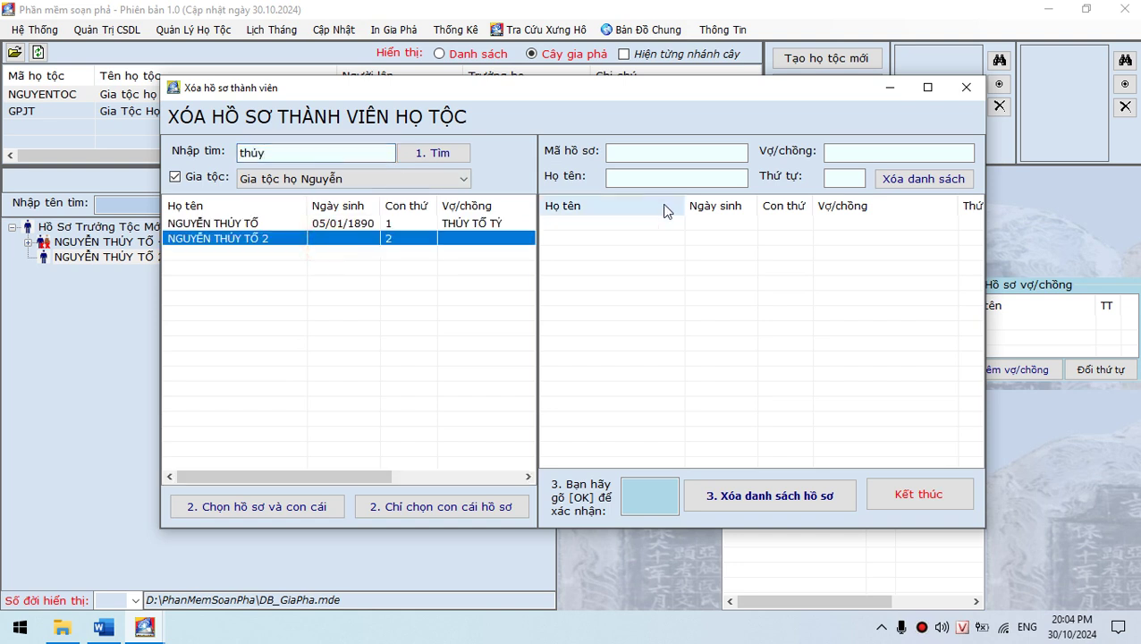
{"action": "left_click", "coordinate": [285, 507]}
{"action": "left_click", "coordinate": [607, 372]}
Delete the listed member record, entering ok as confirmation, and close the member deletion form
{"action": "left_click", "coordinate": [648, 490]}
{"action": "type", "text": "ok"}
{"action": "left_click", "coordinate": [711, 497]}
{"action": "left_click", "coordinate": [620, 372]}
{"action": "left_click", "coordinate": [923, 493]}
Rebuild the clan tree and select the clan head's record to check its list of children
{"action": "left_click", "coordinate": [826, 84]}
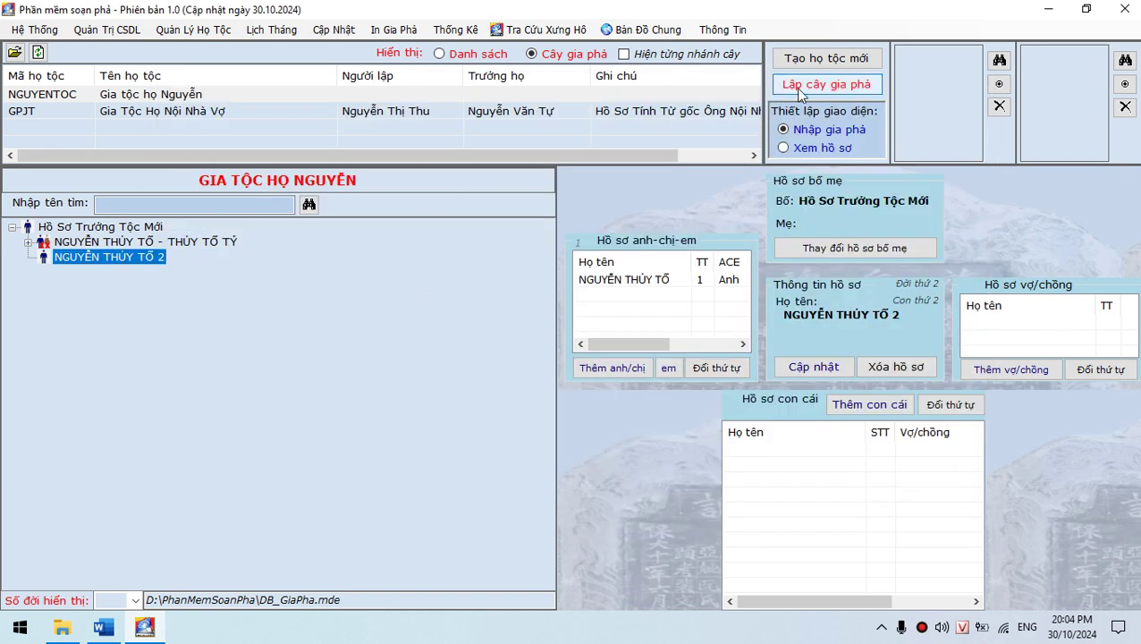
{"action": "left_click", "coordinate": [109, 249]}
{"action": "left_click", "coordinate": [106, 227]}
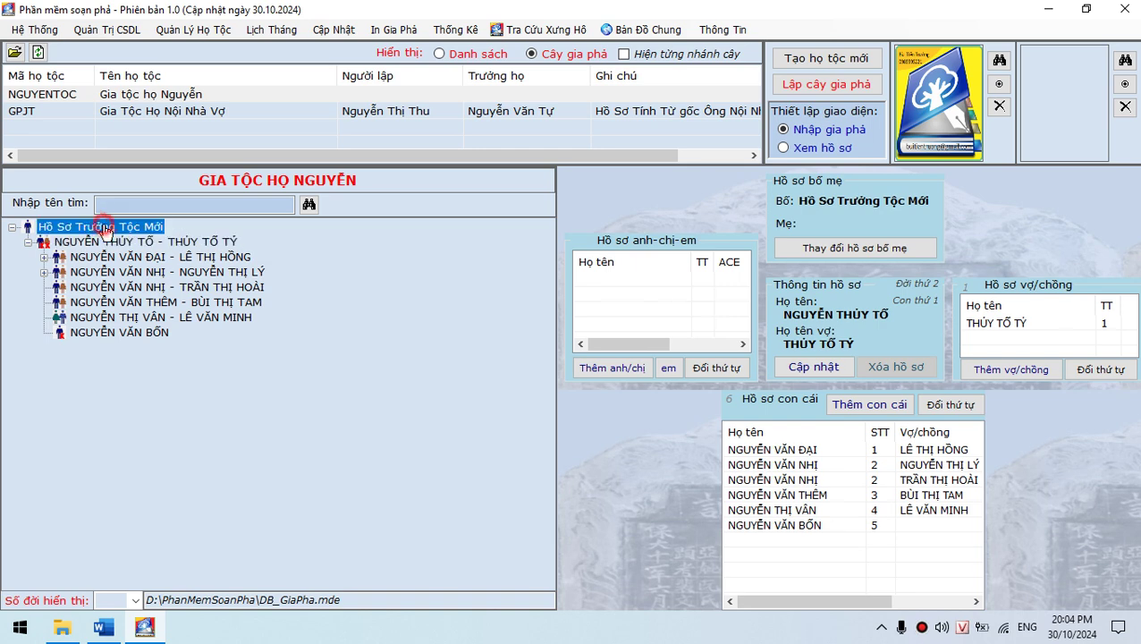
Delete the current clan head's record, entering ok as confirmation, and select the record at the root of the clan tree
{"action": "left_click", "coordinate": [313, 32]}
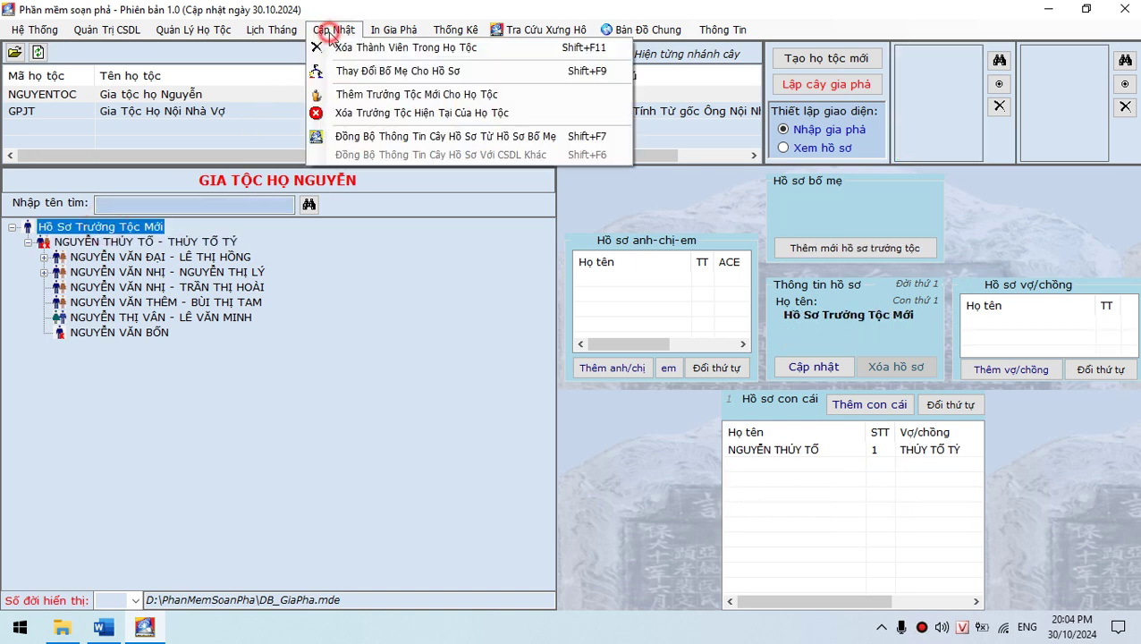
{"action": "left_click", "coordinate": [358, 115]}
{"action": "left_click", "coordinate": [488, 301]}
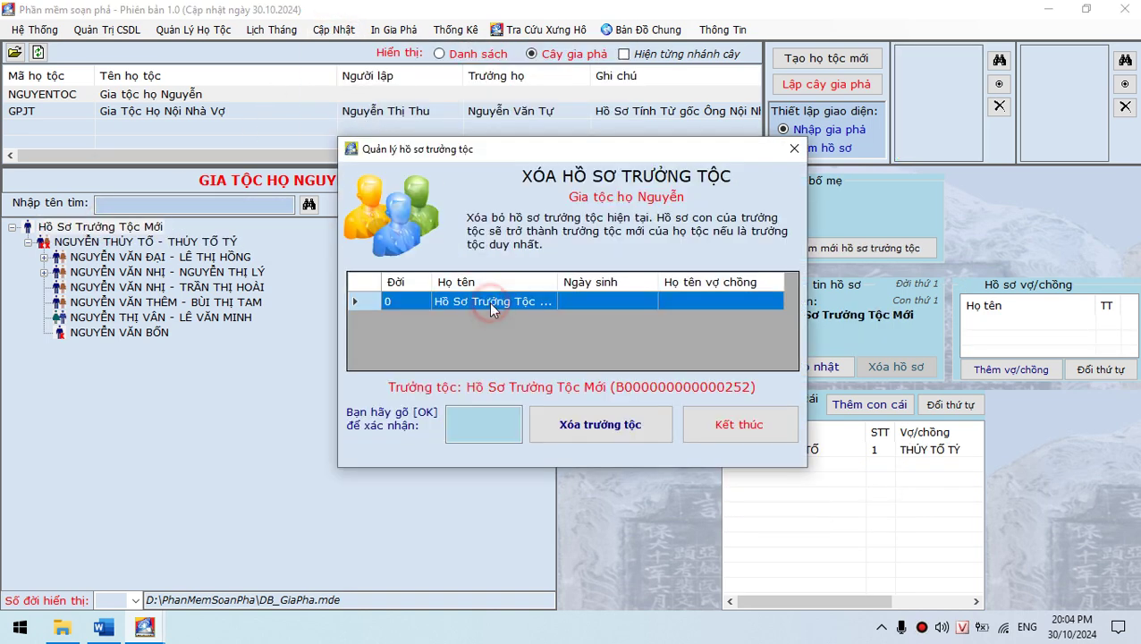
{"action": "left_click", "coordinate": [479, 433]}
{"action": "type", "text": "ok"}
{"action": "left_click", "coordinate": [588, 432]}
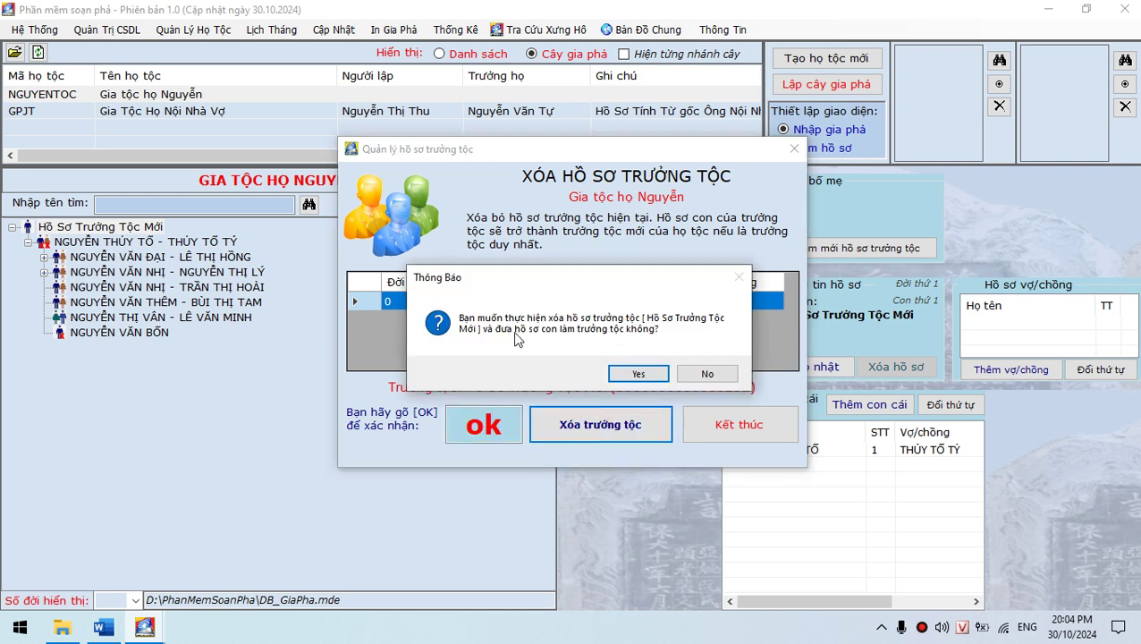
{"action": "left_click", "coordinate": [637, 373]}
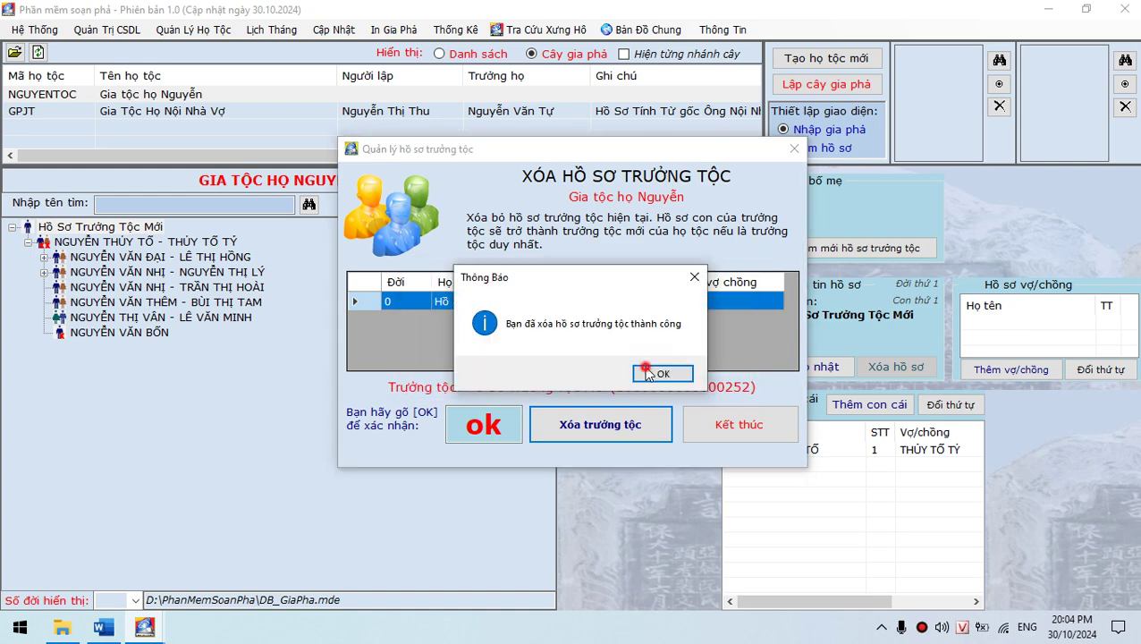
{"action": "left_click", "coordinate": [648, 373]}
{"action": "left_click", "coordinate": [90, 231]}
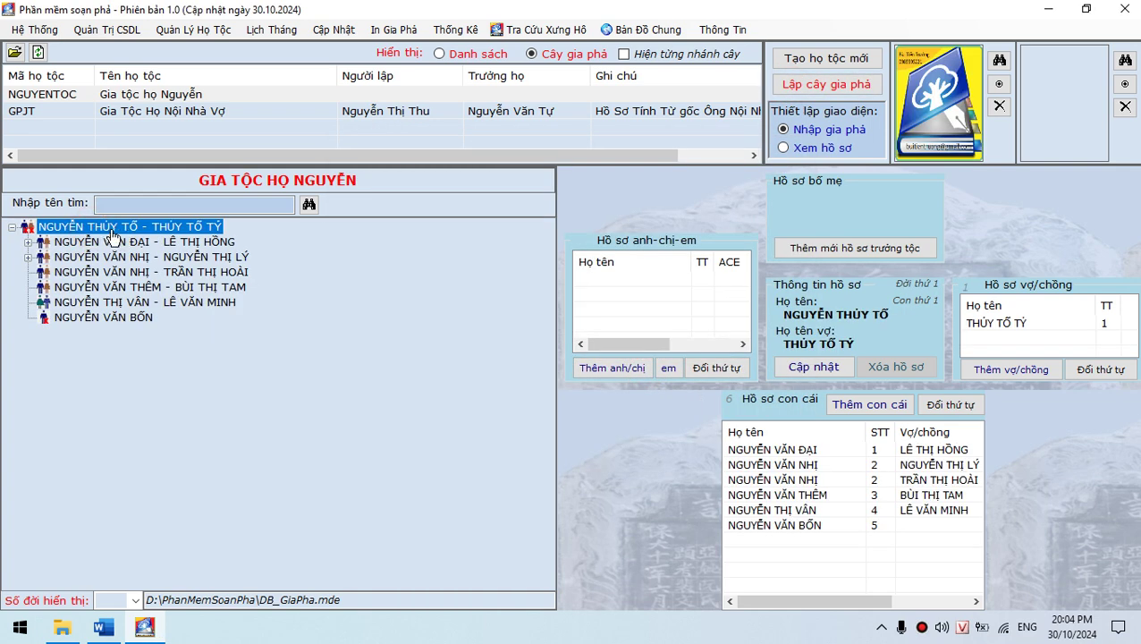
Expand the second son's branch under his first wife and check his two marriage records and his younger child
{"action": "left_click", "coordinate": [333, 30]}
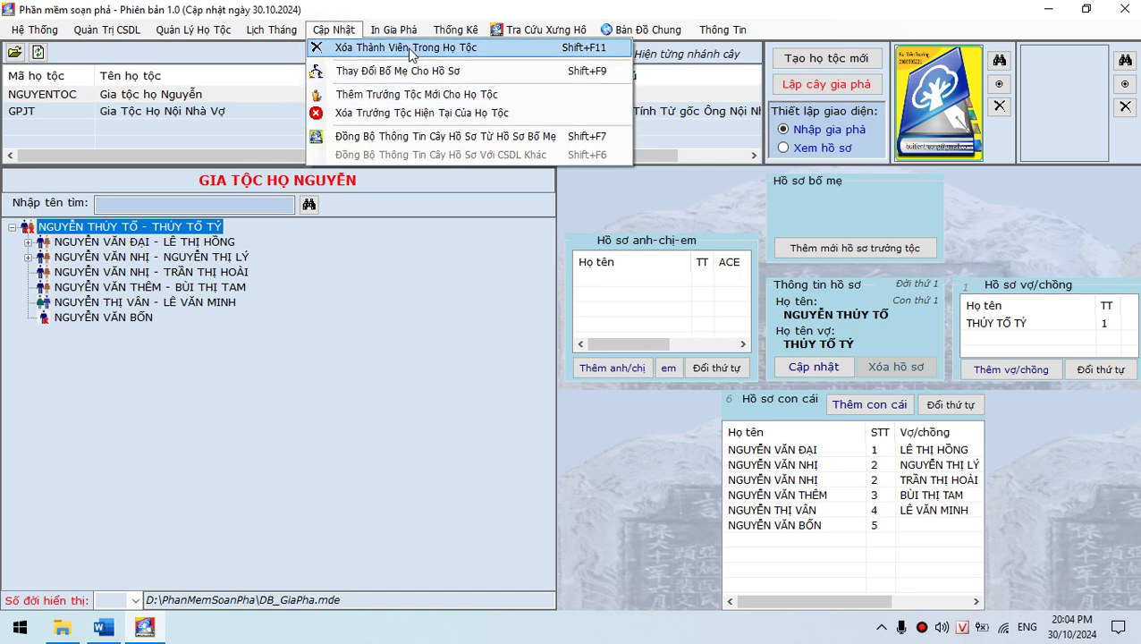
{"action": "left_click", "coordinate": [175, 257]}
{"action": "left_click", "coordinate": [152, 300]}
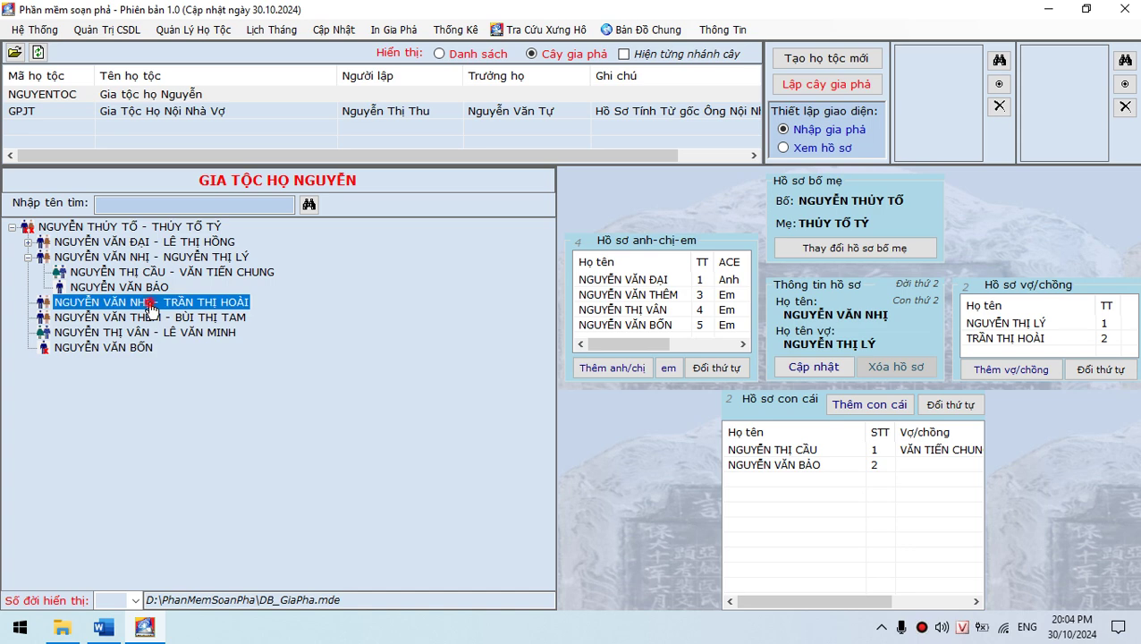
{"action": "left_click_drag", "start_coordinate": [149, 289], "coordinate": [342, 244]}
Open the form for changing members' parents and try to add the second son's daughter as a child record
{"action": "left_click", "coordinate": [336, 29]}
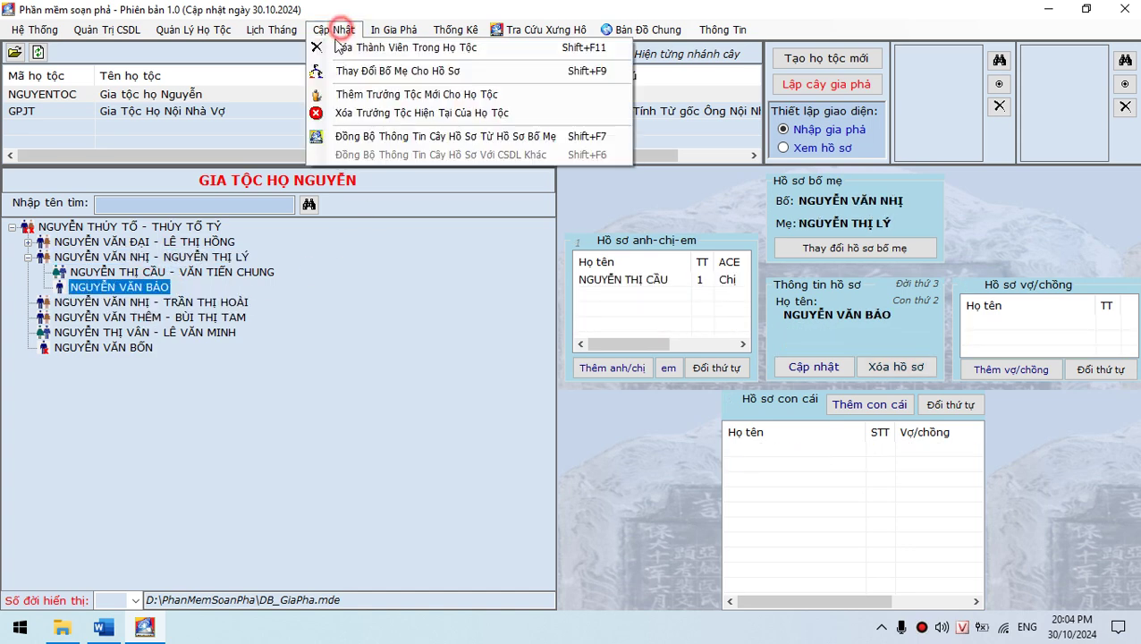
{"action": "left_click", "coordinate": [362, 71]}
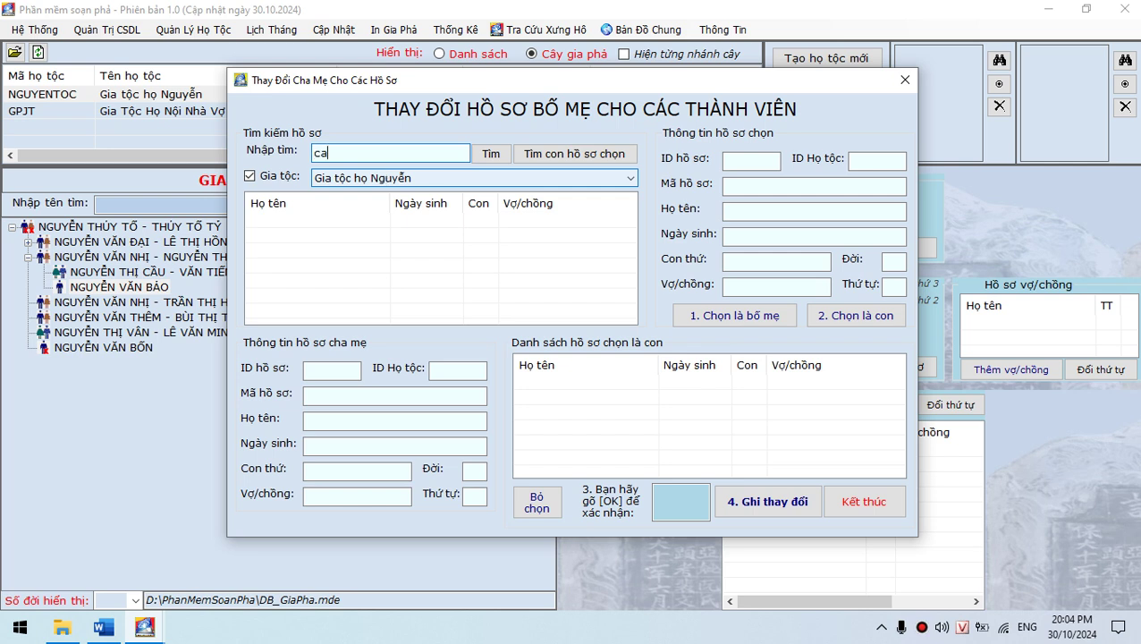
{"action": "key", "text": "Return"}
{"action": "left_click", "coordinate": [295, 220]}
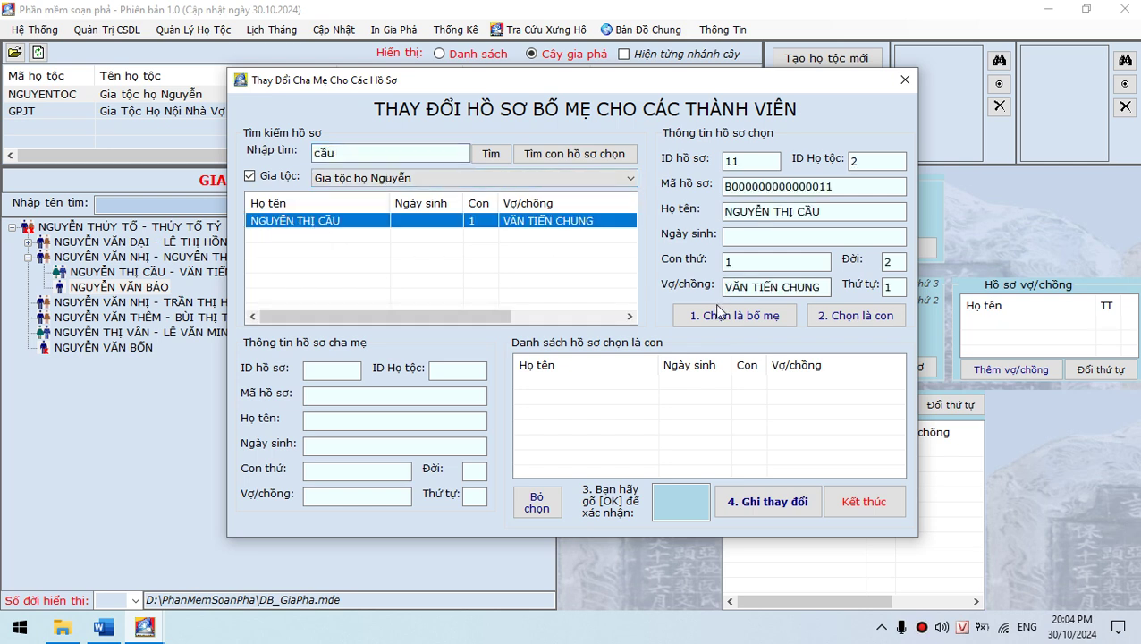
{"action": "left_click", "coordinate": [820, 318]}
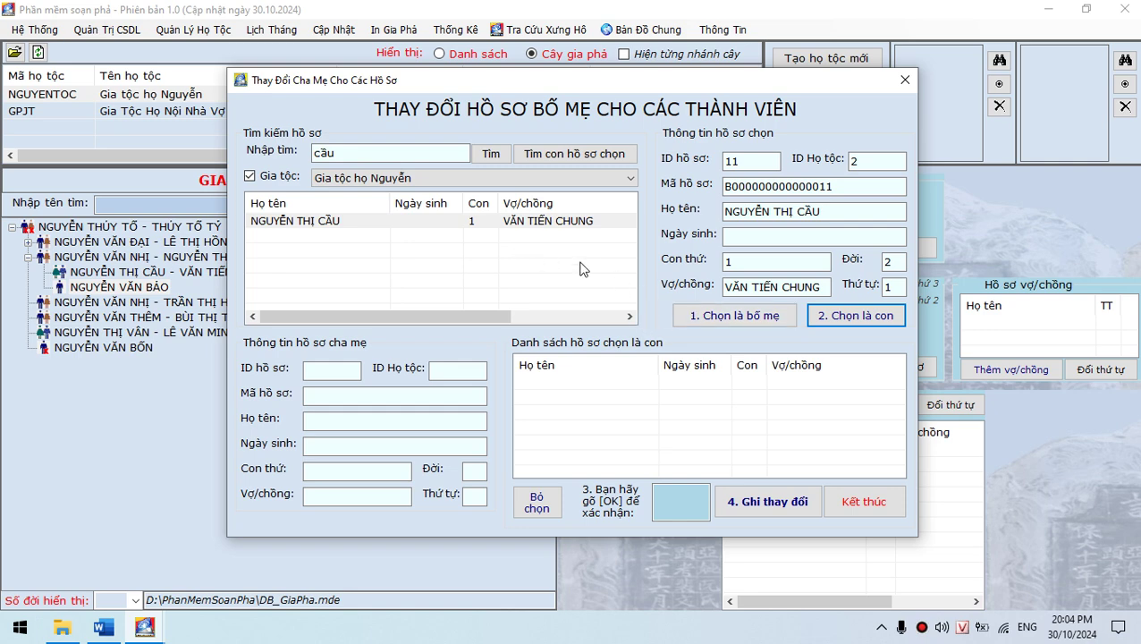
Search for the second son and set his record with the second wife as the new parent record
{"action": "left_click", "coordinate": [370, 156]}
{"action": "type", "text": "nhi"}
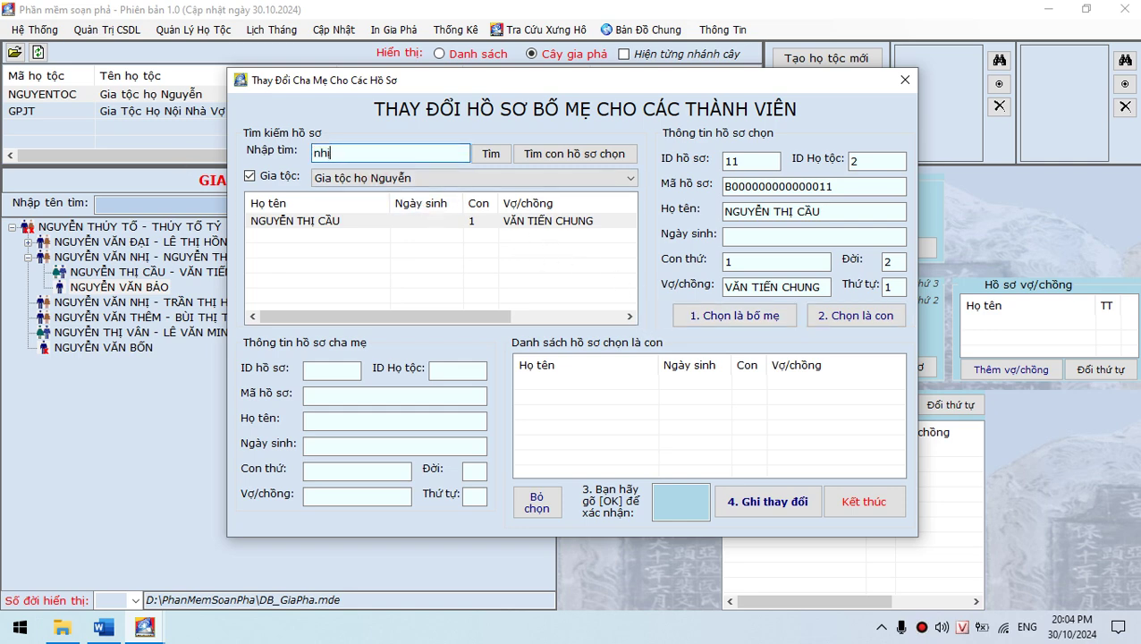
{"action": "type", "text": "j"}
{"action": "key", "text": "Return"}
{"action": "left_click", "coordinate": [421, 235]}
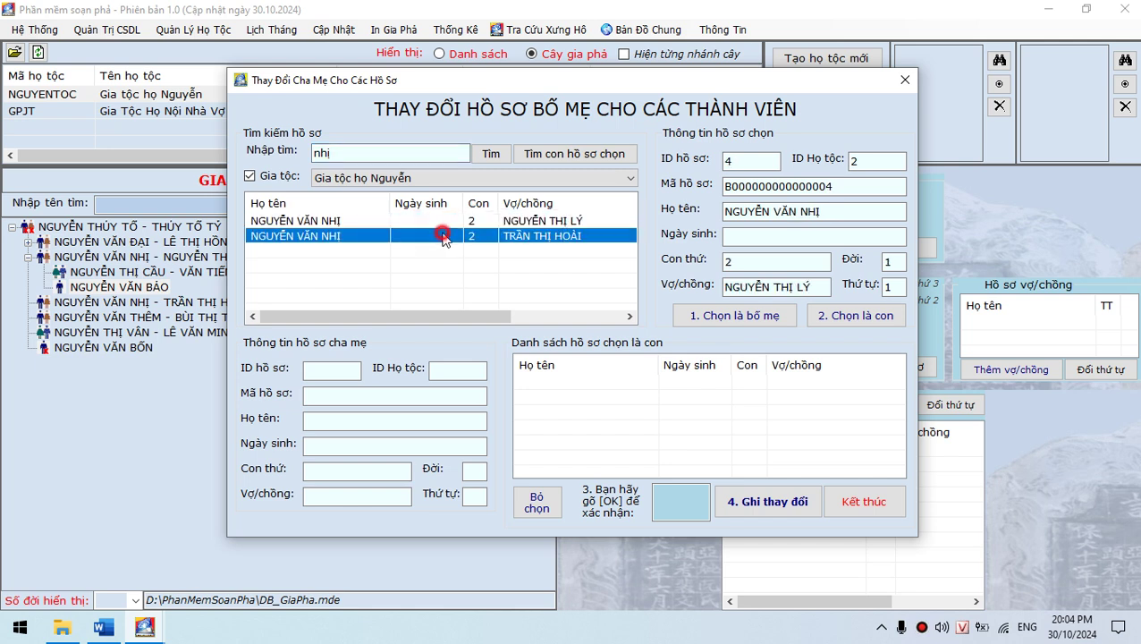
{"action": "left_click", "coordinate": [731, 316]}
{"action": "left_click", "coordinate": [612, 373]}
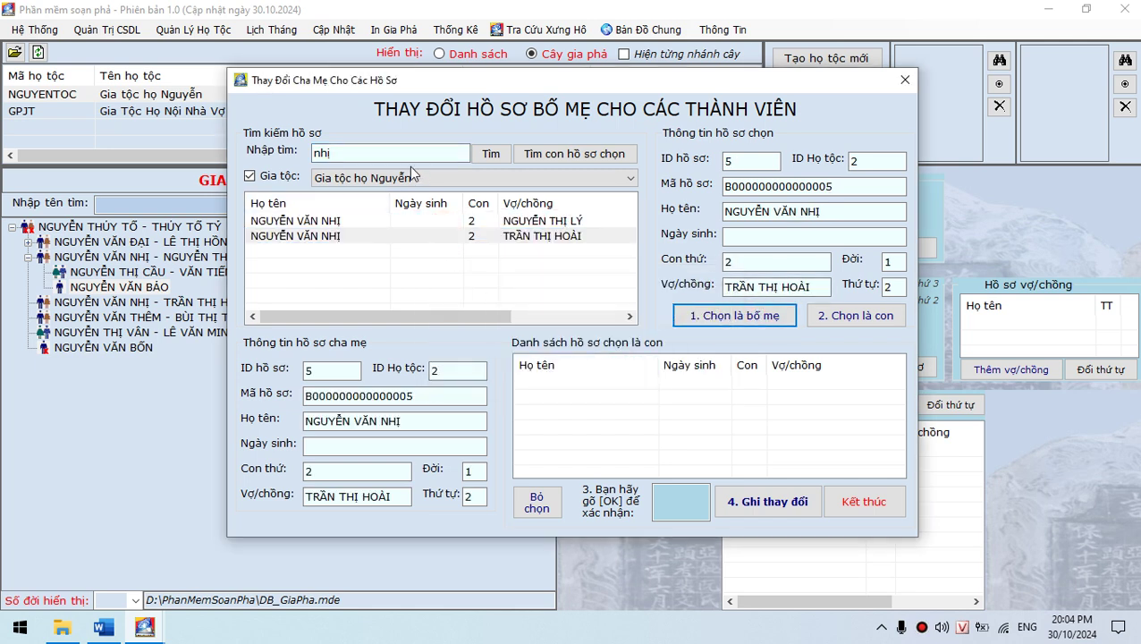
Search for the second son's daughter and add her record to the list of children for the new parents
{"action": "double_click", "coordinate": [351, 153]}
{"action": "type", "text": "câu"}
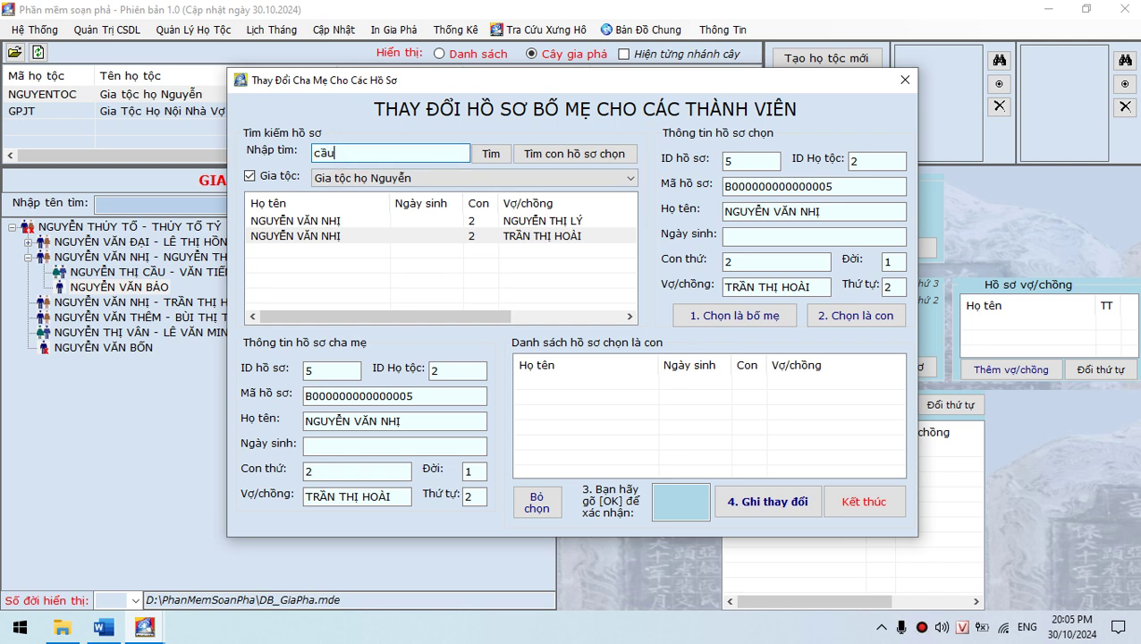
{"action": "left_click", "coordinate": [491, 153]}
{"action": "left_click", "coordinate": [359, 223]}
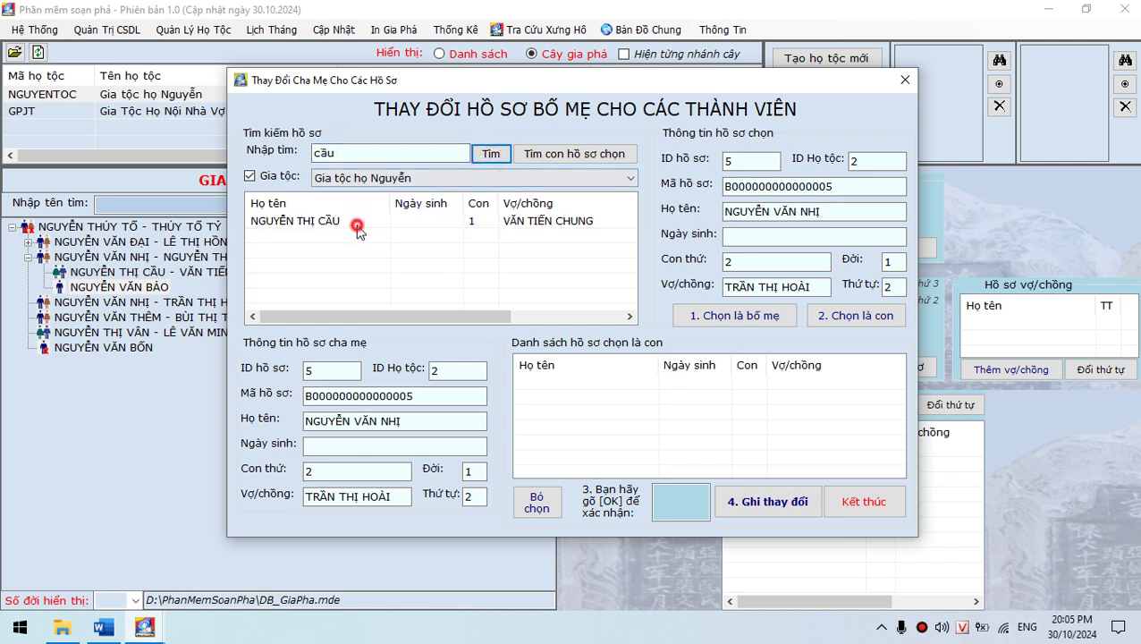
{"action": "left_click", "coordinate": [860, 317]}
{"action": "left_click", "coordinate": [610, 373]}
Search for the second son's younger child and add that record to the list of children for the new parents
{"action": "double_click", "coordinate": [358, 153]}
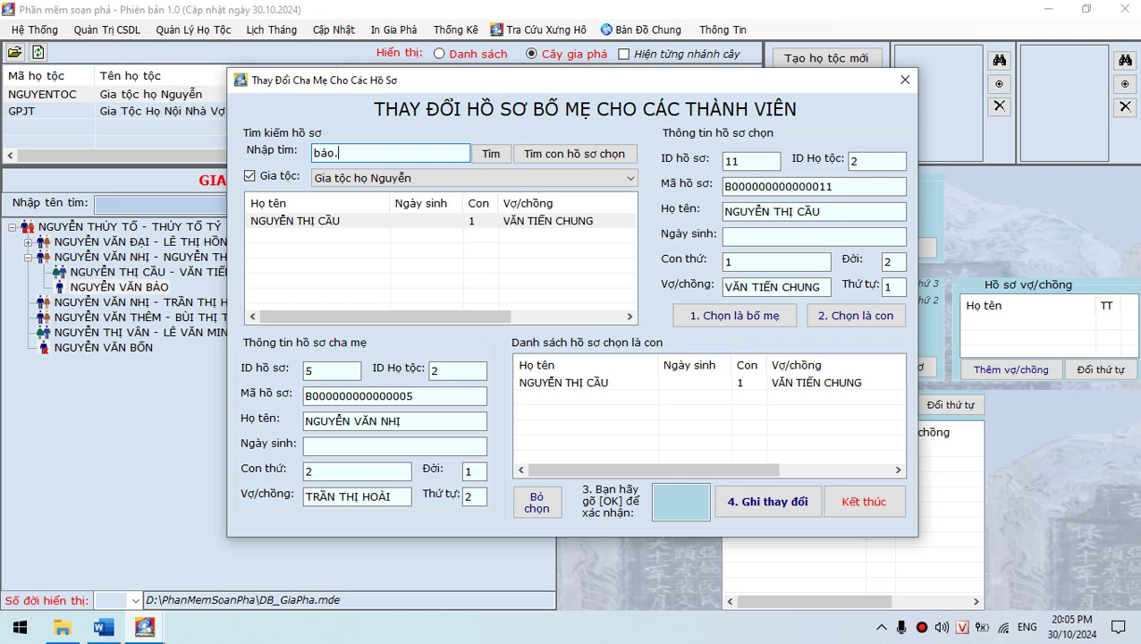
{"action": "key", "text": "Return"}
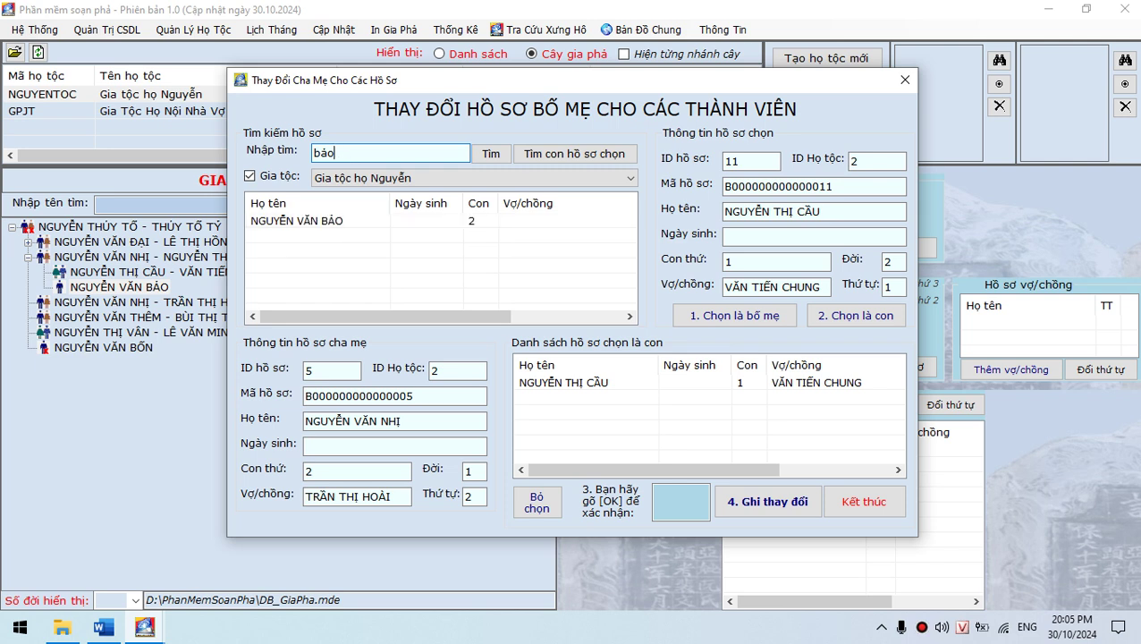
{"action": "left_click", "coordinate": [345, 220]}
{"action": "left_click", "coordinate": [856, 315]}
{"action": "left_click", "coordinate": [610, 373]}
Save the parent change for both listed children, entering OK as confirmation, and close the form
{"action": "left_click", "coordinate": [680, 501]}
{"action": "type", "text": "O"}
{"action": "left_click", "coordinate": [760, 502]}
{"action": "left_click", "coordinate": [626, 371]}
{"action": "left_click", "coordinate": [864, 502]}
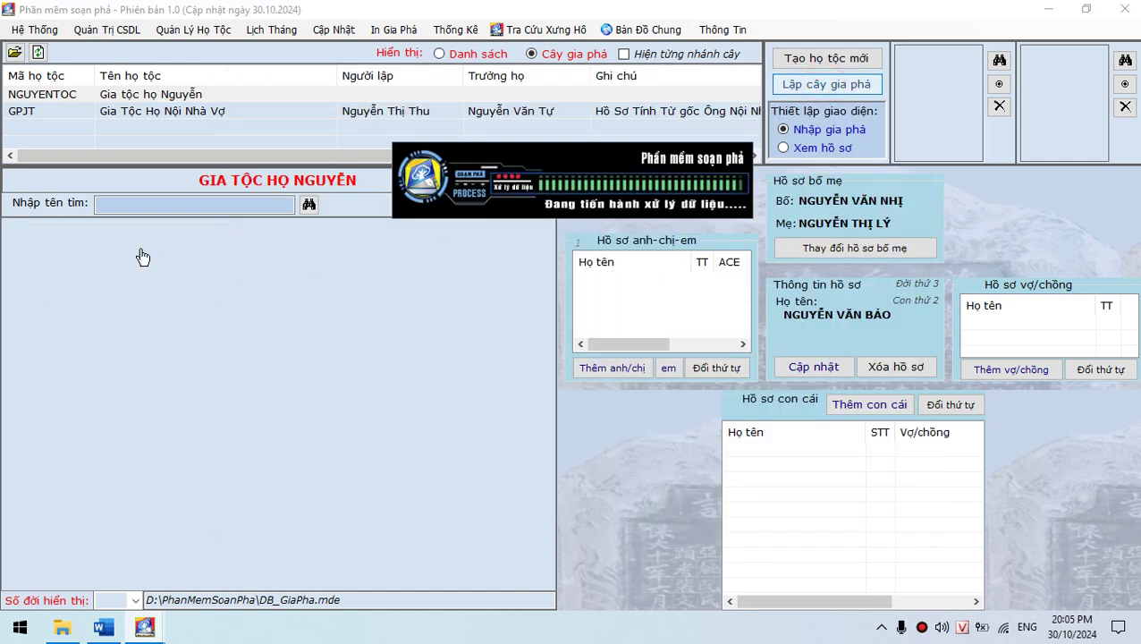
Expand the second son's branch under his second wife and view both children's profiles in the Xem hồ sơ interface
{"action": "double_click", "coordinate": [145, 272]}
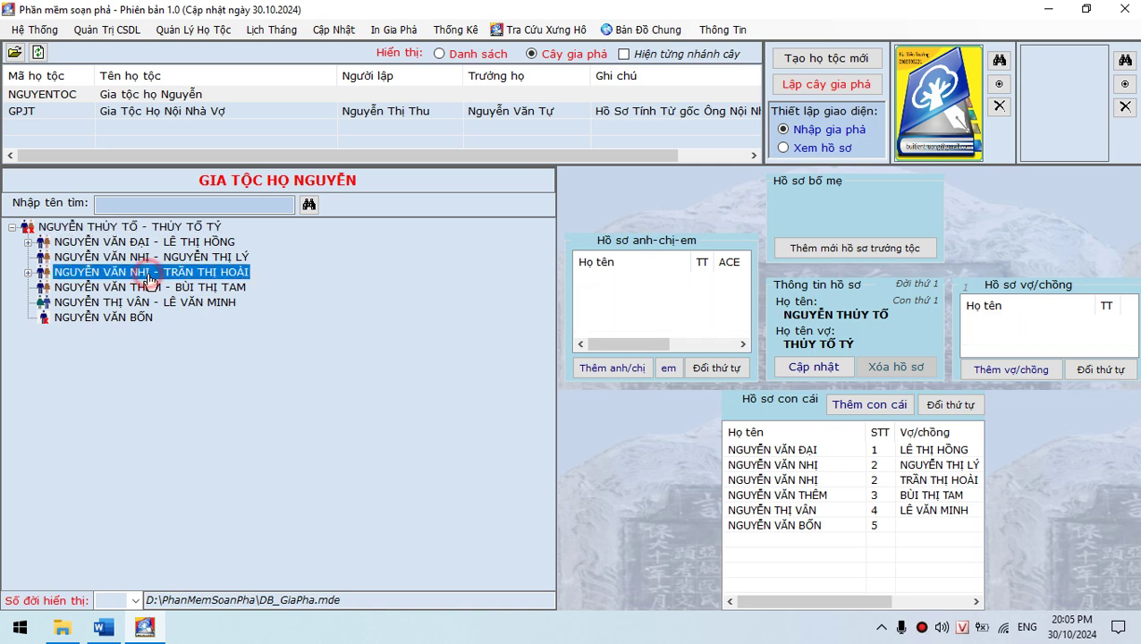
{"action": "left_click", "coordinate": [147, 287]}
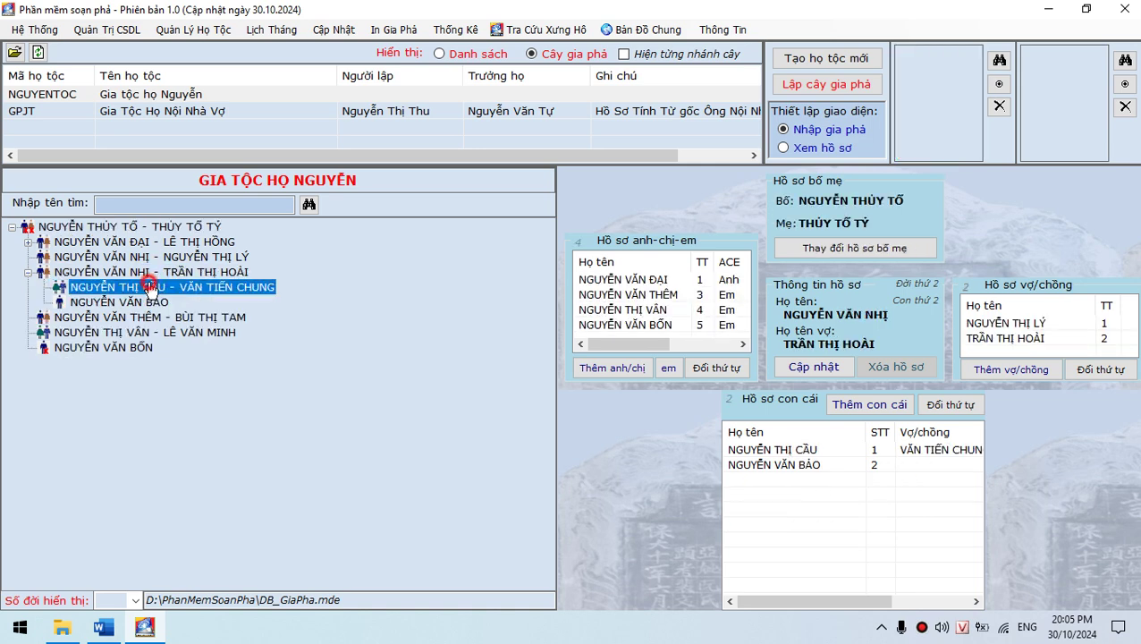
{"action": "left_click", "coordinate": [783, 148]}
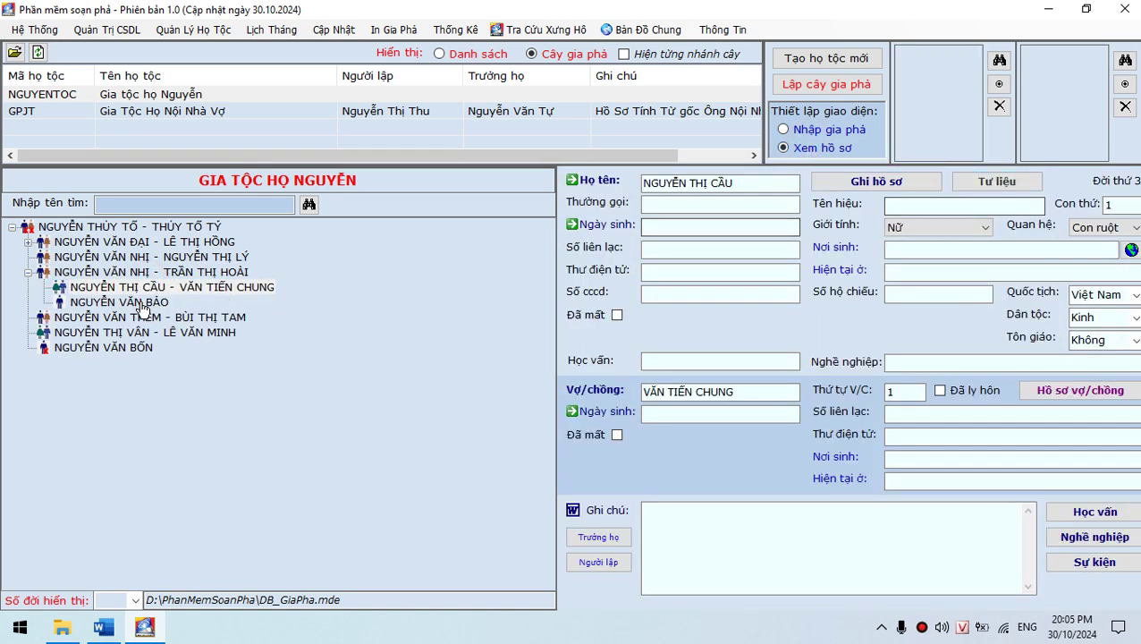
{"action": "left_click", "coordinate": [143, 303]}
{"action": "left_click", "coordinate": [199, 288]}
{"action": "key", "text": "Down"}
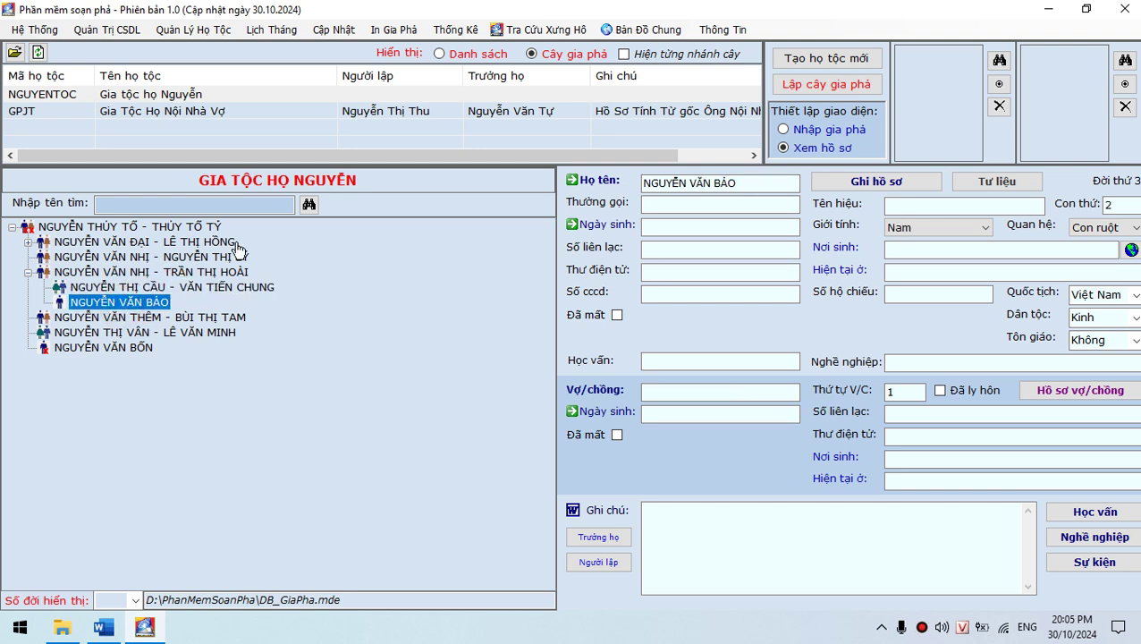